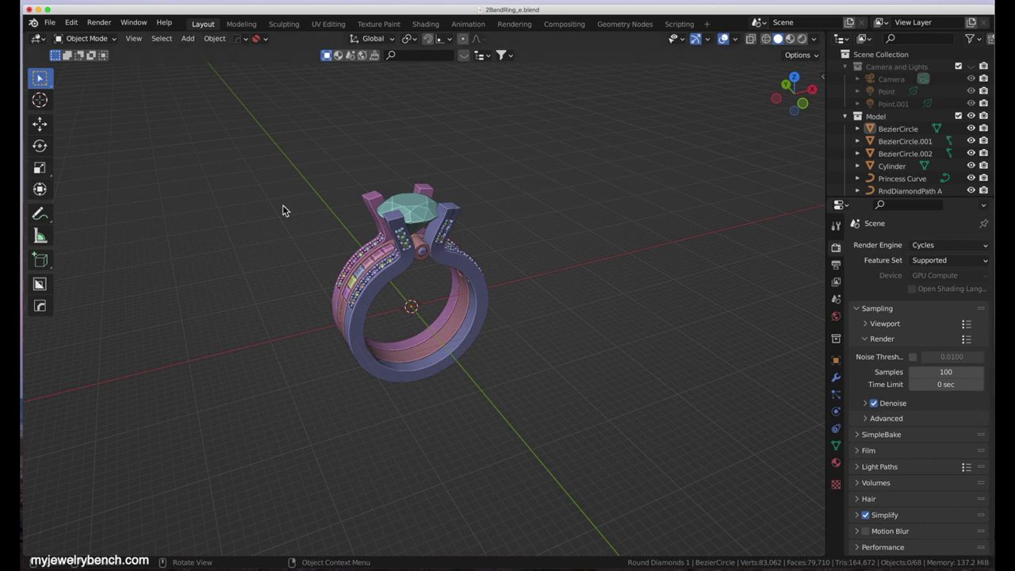
pyautogui.moveTo(448, 286)
pyautogui.mouseDown(button='middle')
pyautogui.moveTo(463, 288)
pyautogui.moveTo(436, 289)
pyautogui.mouseUp(button='middle')
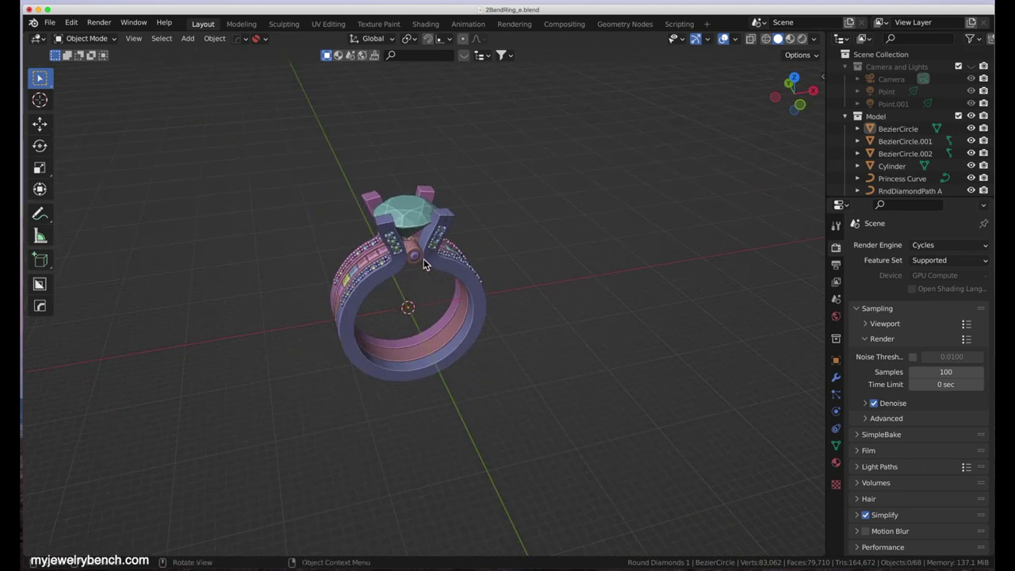
pyautogui.moveTo(423, 258); pyautogui.dragTo(453, 289, button='middle')
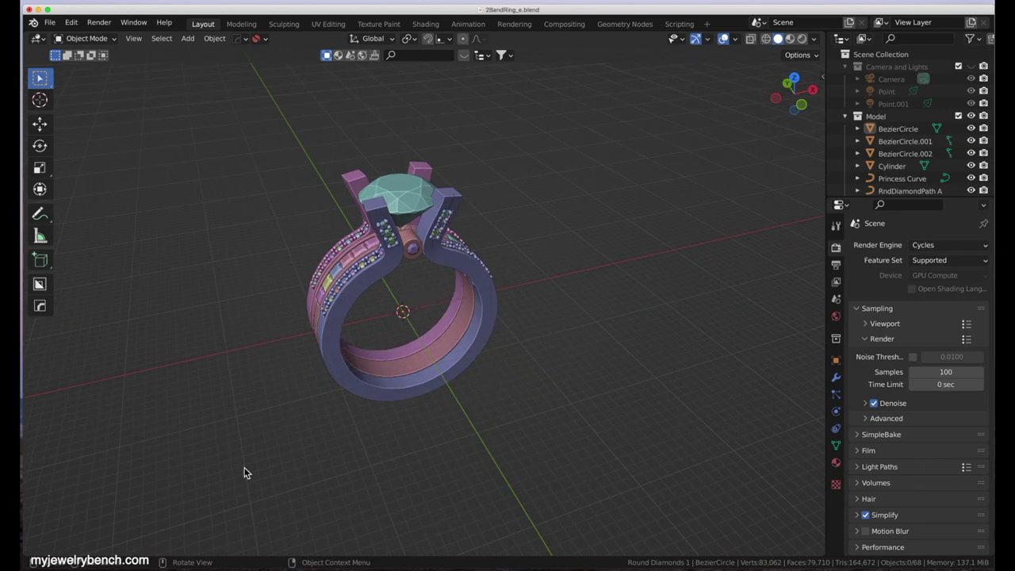
pyautogui.moveTo(521, 184); pyautogui.dragTo(511, 291, button='middle')
pyautogui.moveTo(408, 234); pyautogui.dragTo(468, 293, button='middle')
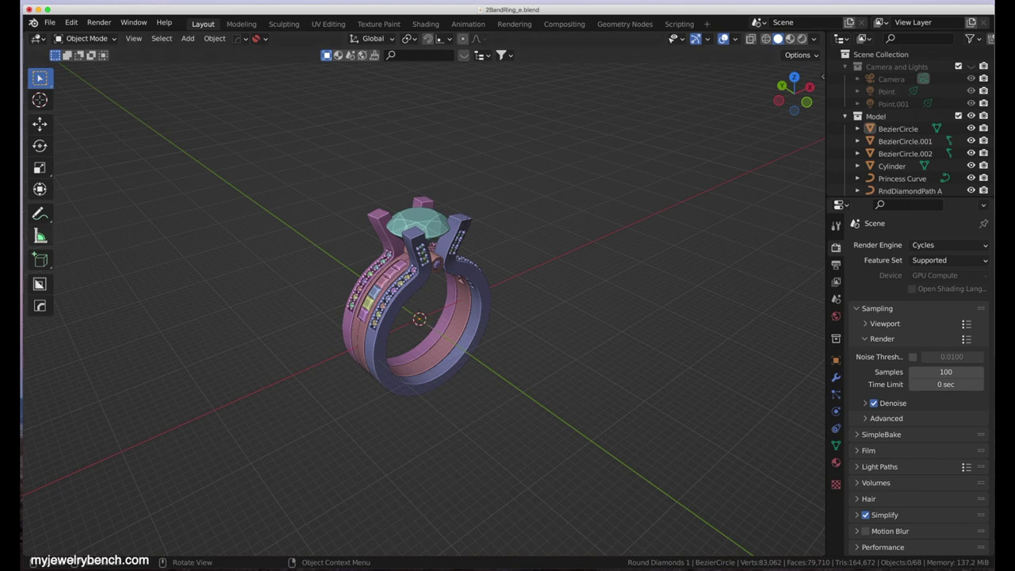
# - Switch to the web browser and review the Blender asset pack page down to its download section, then return to Blender
pyautogui.press('super+Tab')
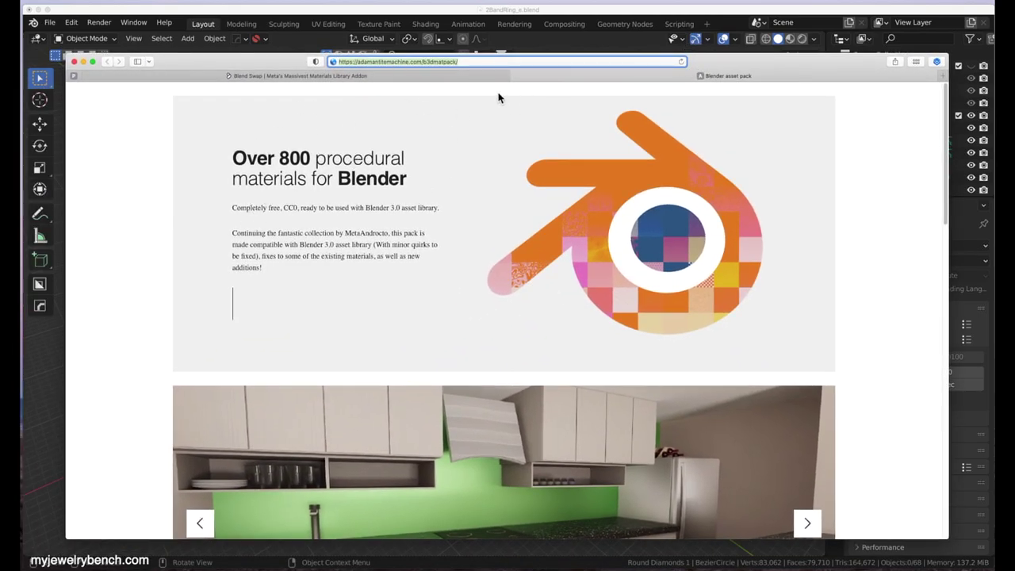
pyautogui.scroll(-10, 520, 239)
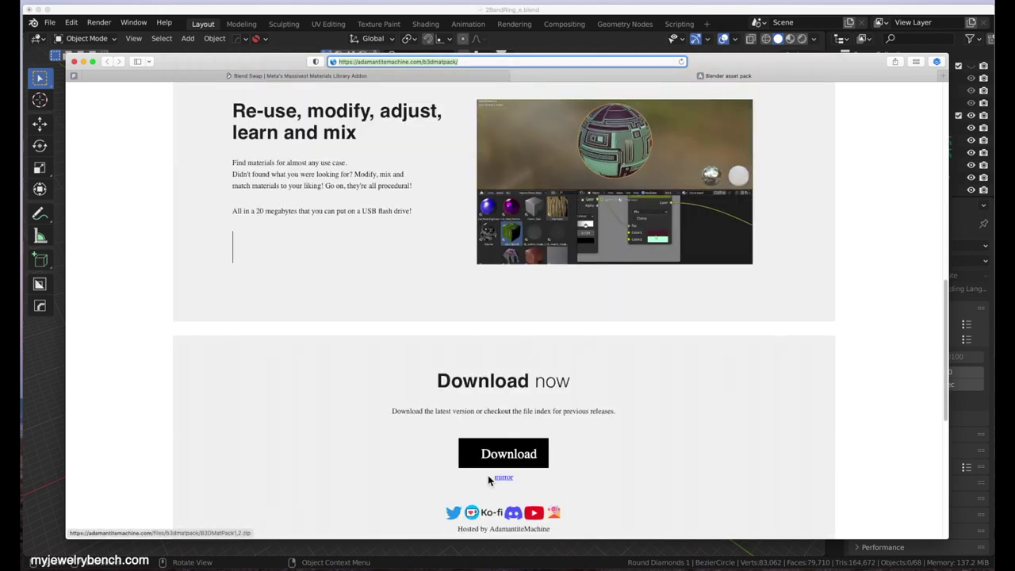
pyautogui.scroll(10, 535, 458)
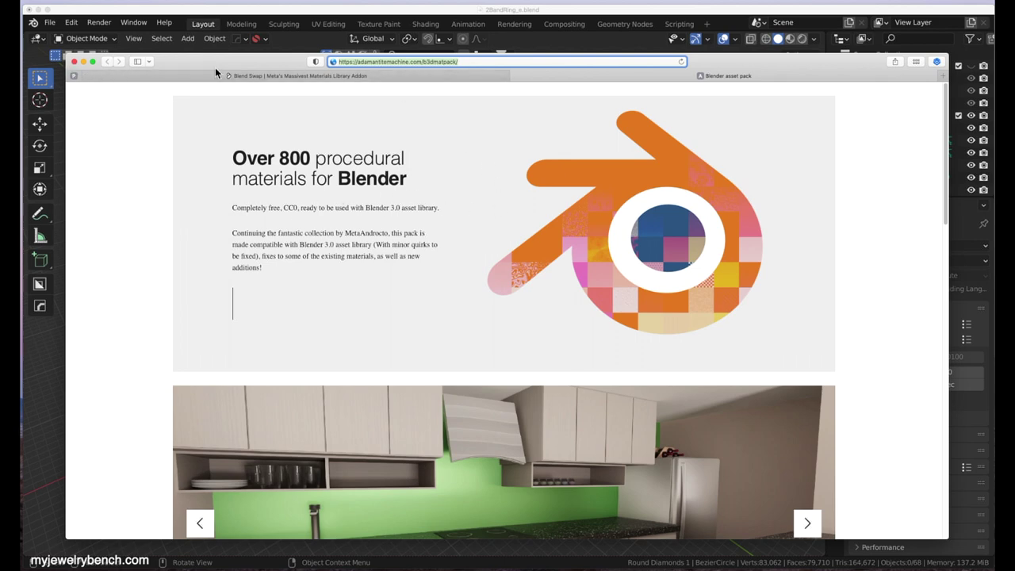
pyautogui.moveTo(250, 66); pyautogui.dragTo(0, 83)
pyautogui.press('super+h')
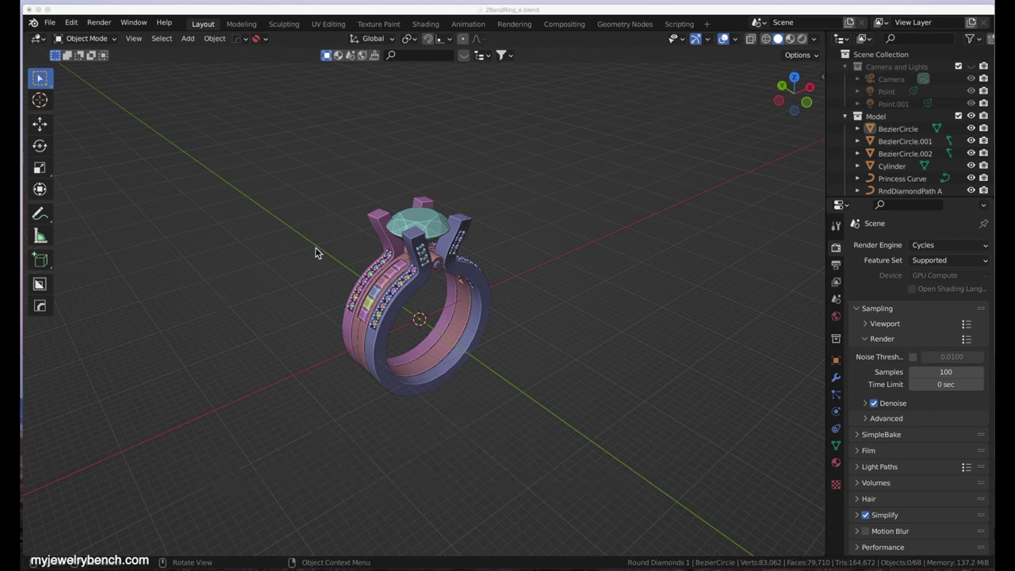
# - Examine the ring's bands, stone rows and prongs from several angles
pyautogui.click(462, 295)
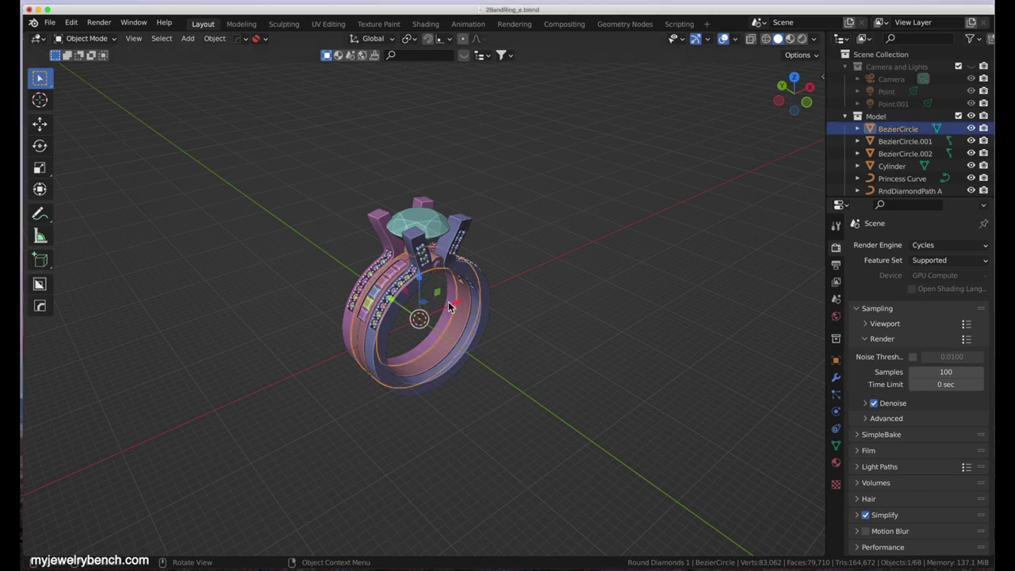
pyautogui.scroll(2, 378, 333)
pyautogui.click(430, 317)
pyautogui.scroll(1, 432, 318)
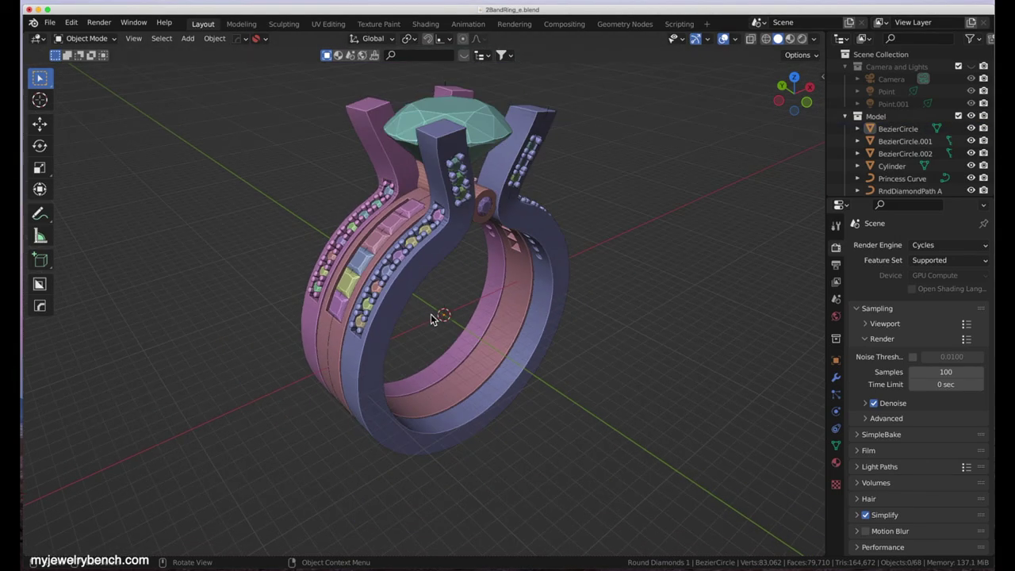
pyautogui.moveTo(430, 317); pyautogui.dragTo(473, 254, button='middle')
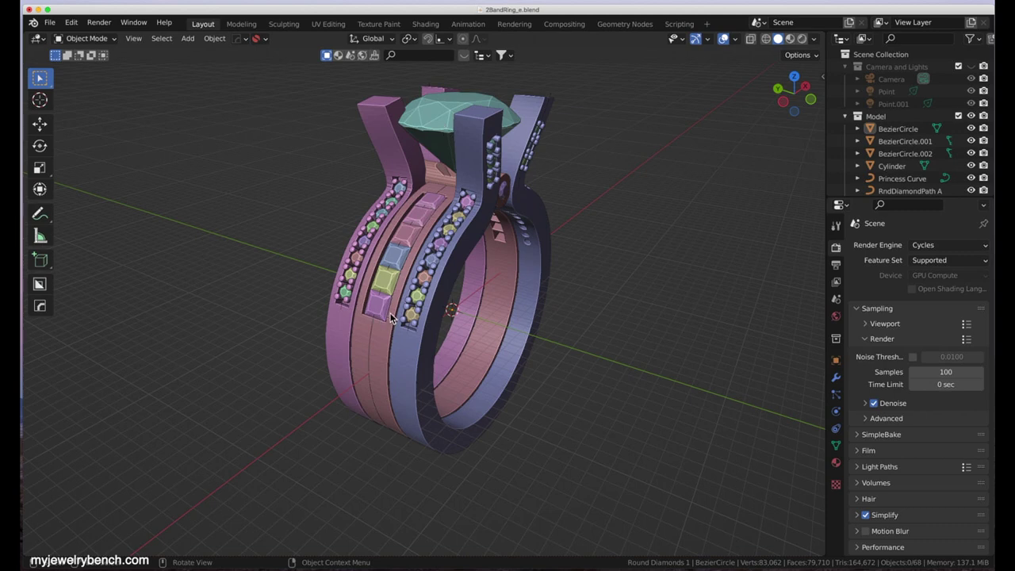
pyautogui.moveTo(469, 224); pyautogui.dragTo(443, 229, button='middle')
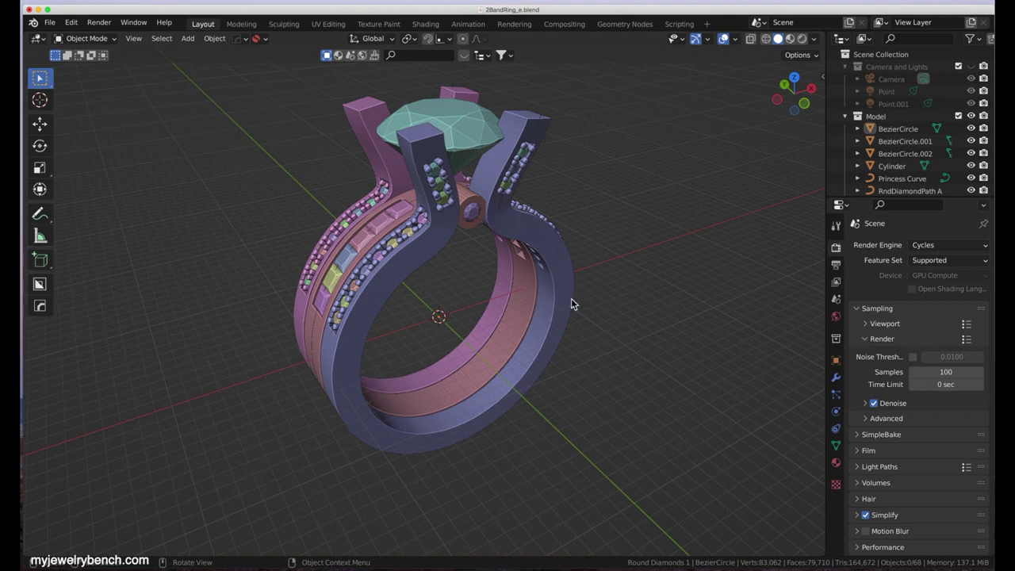
pyautogui.moveTo(422, 386); pyautogui.dragTo(503, 329, button='middle')
pyautogui.scroll(-3, 487, 324)
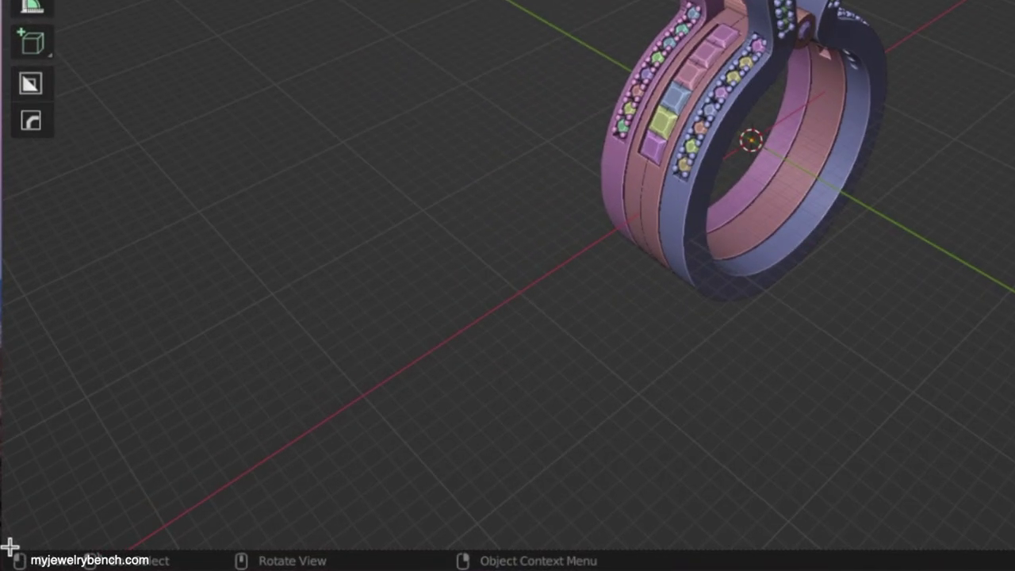
# - Split the 3D viewport horizontally and change the lower area to an Asset Browser
pyautogui.moveTo(10, 547); pyautogui.dragTo(39, 245)
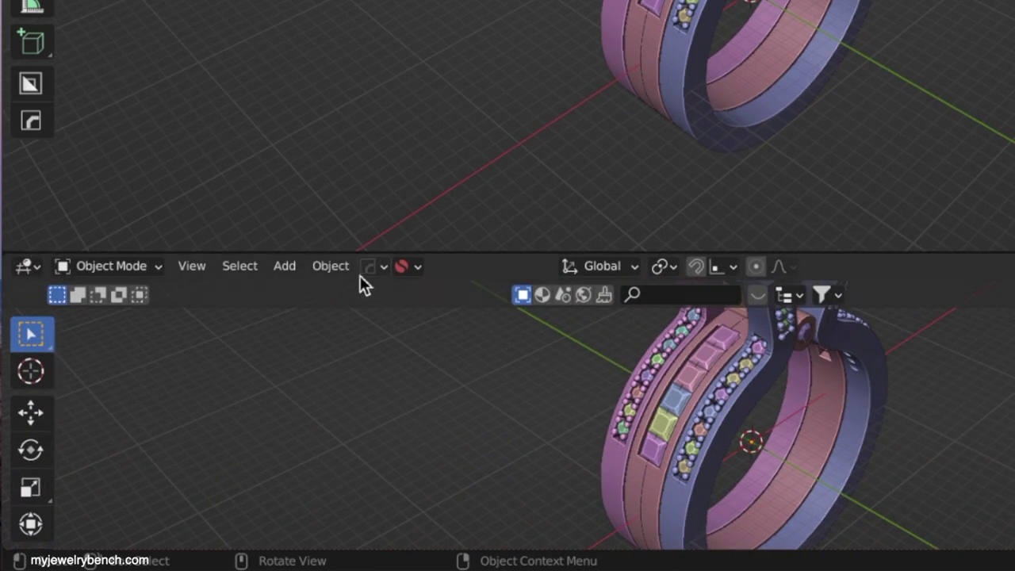
pyautogui.click(30, 269)
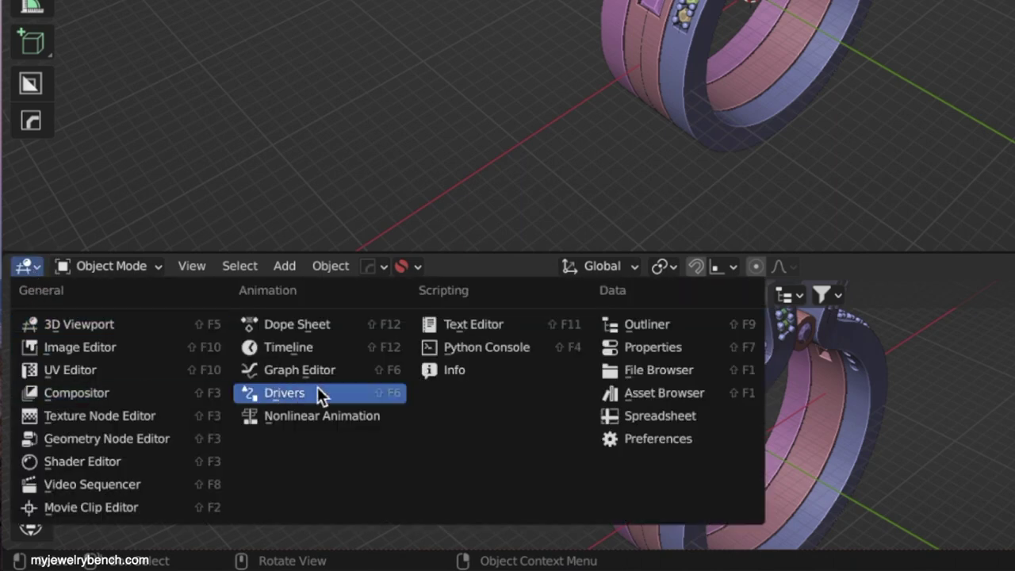
pyautogui.click(656, 392)
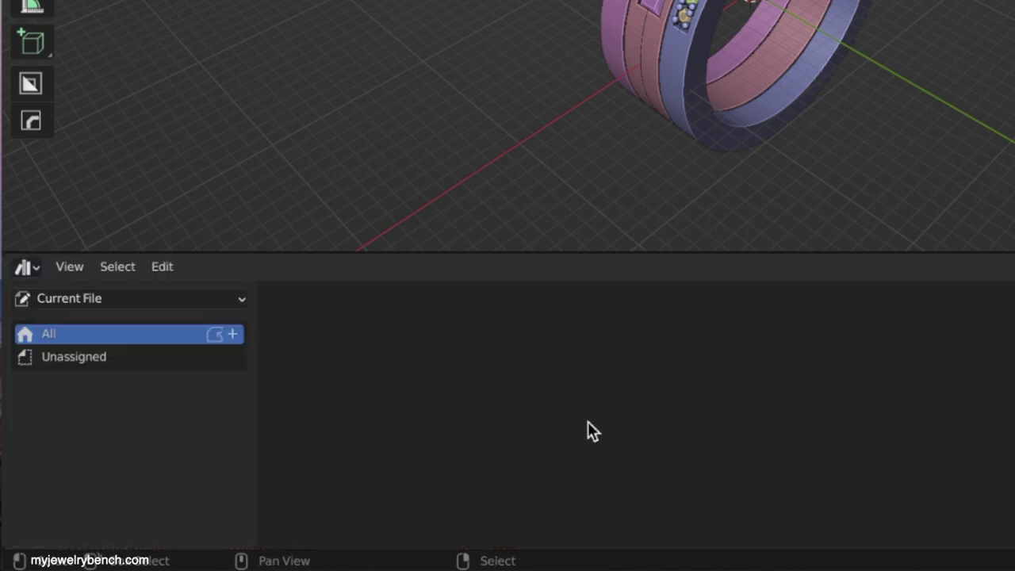
# - Load the 800Materials asset library and browse through its materials
pyautogui.click(117, 299)
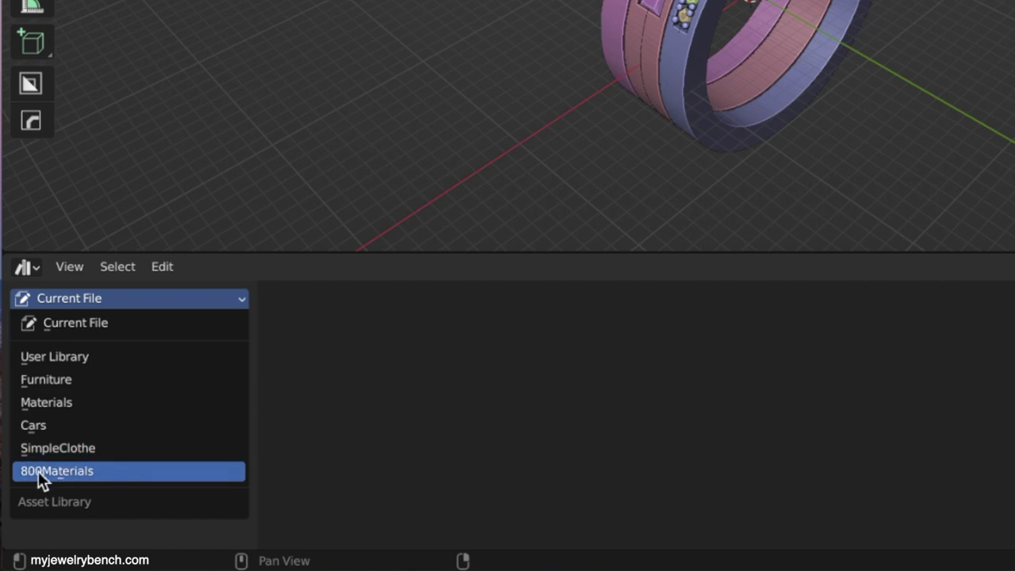
pyautogui.click(73, 471)
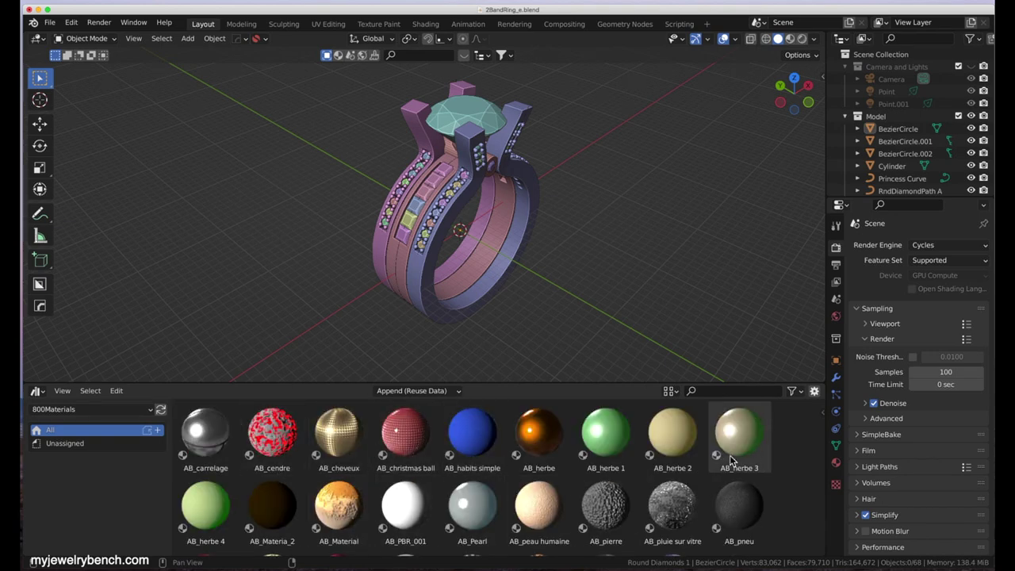
pyautogui.scroll(-15, 453, 462)
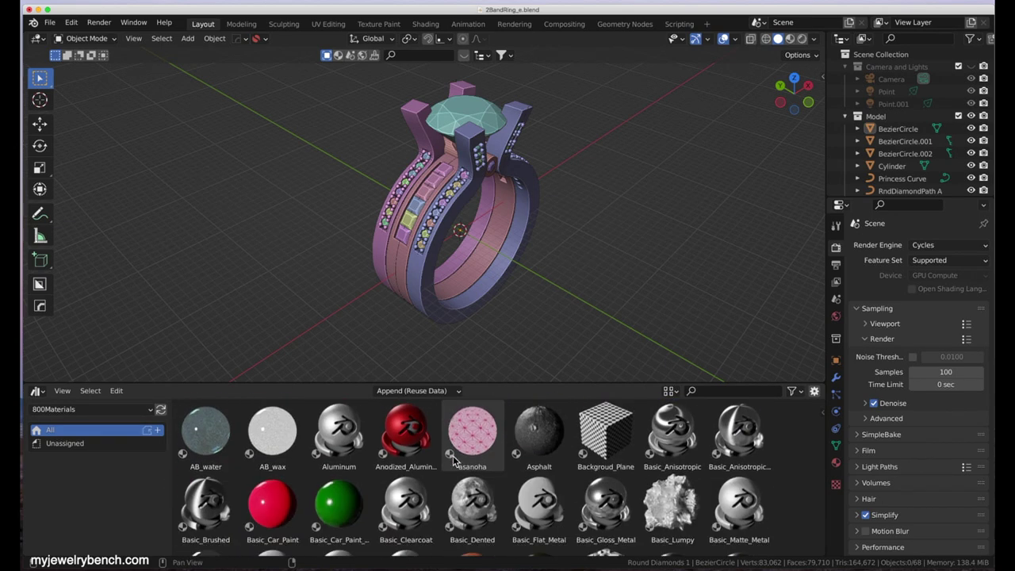
pyautogui.scroll(-15, 453, 461)
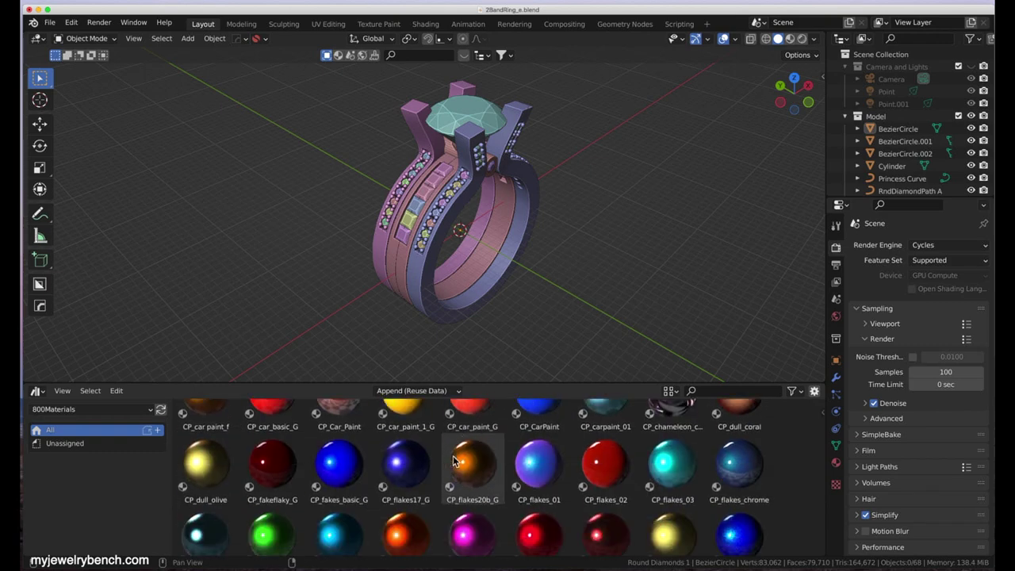
pyautogui.scroll(-10, 453, 462)
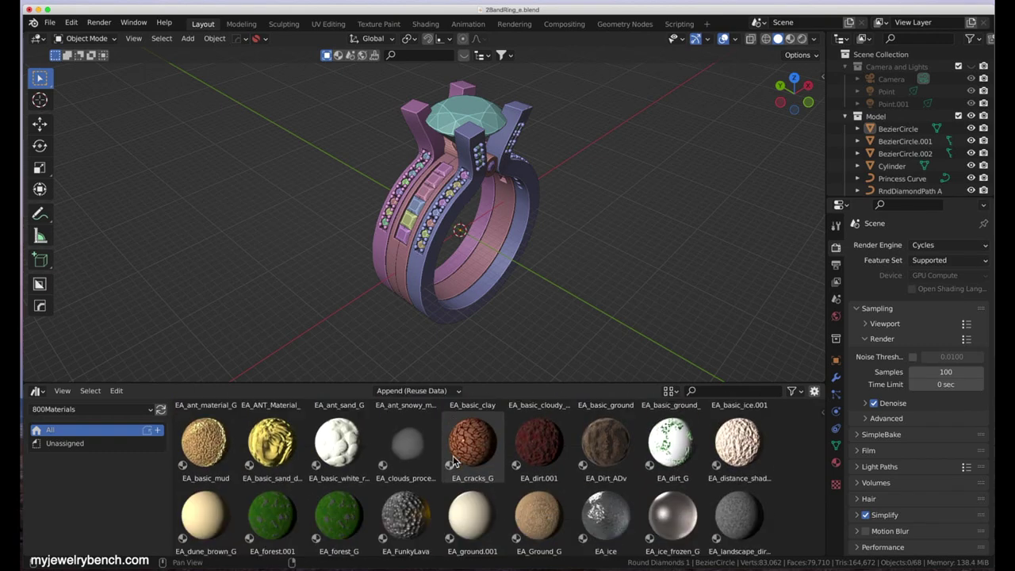
pyautogui.scroll(8, 454, 461)
pyautogui.scroll(3, 453, 462)
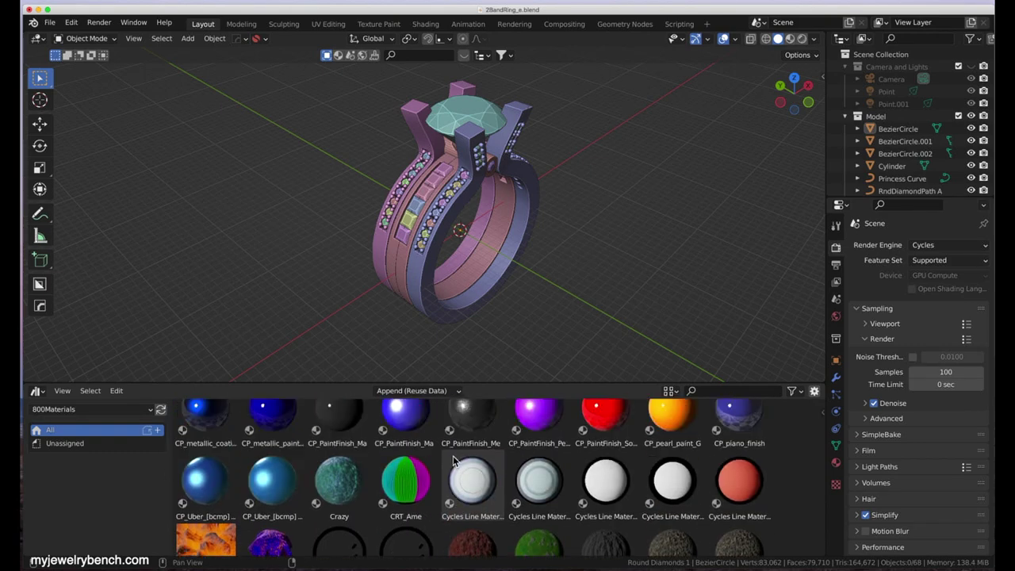
# - Show the ring in Material Preview shading and look back through the library to the metal materials
pyautogui.click(789, 40)
pyautogui.moveTo(523, 154); pyautogui.dragTo(538, 141, button='middle')
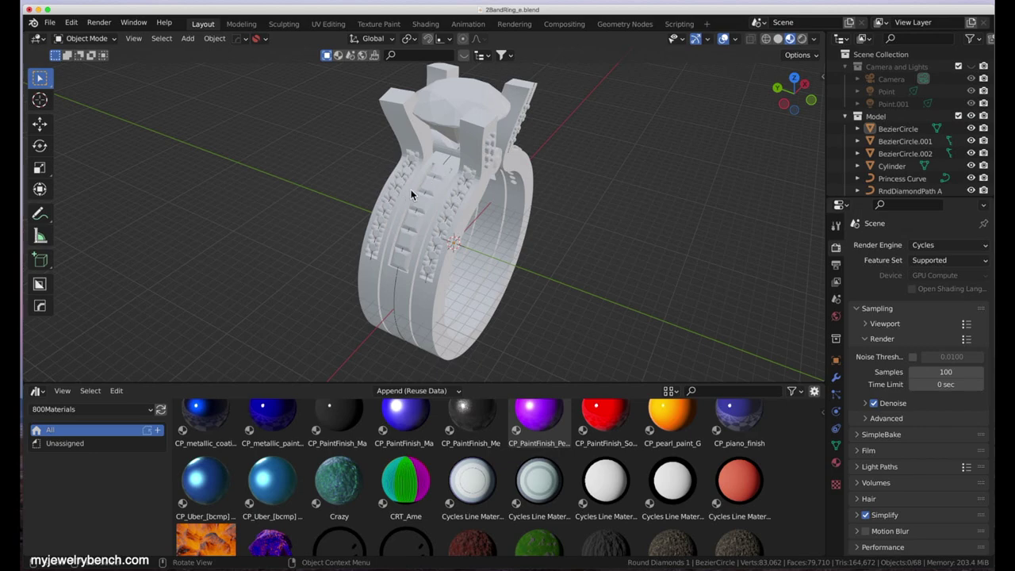
pyautogui.scroll(-2, 511, 413)
pyautogui.scroll(10, 520, 406)
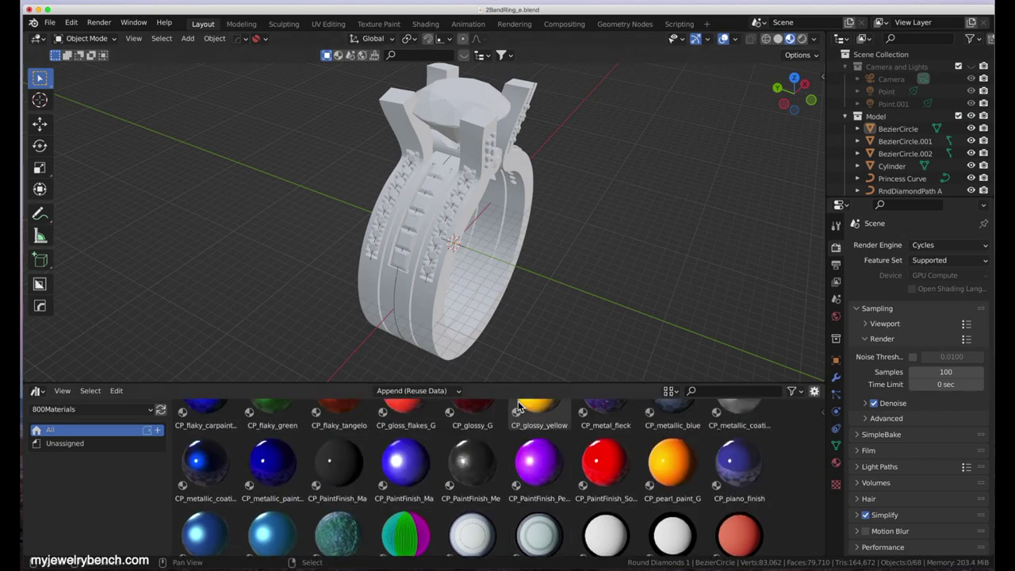
pyautogui.scroll(8, 520, 406)
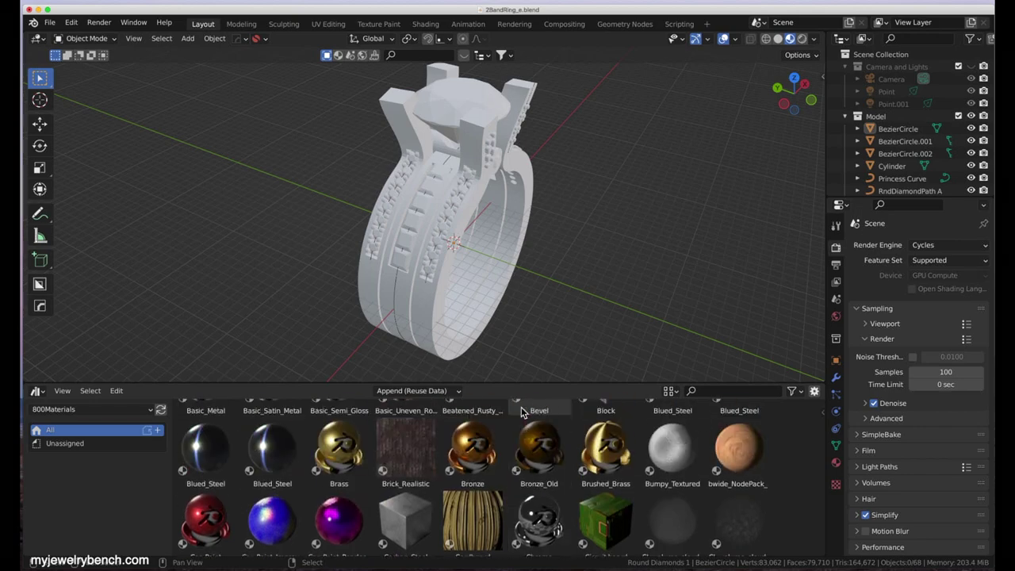
# - Filter the library by "diam" and apply the ST plain diamond material to the ring's side stone row
pyautogui.click(719, 391)
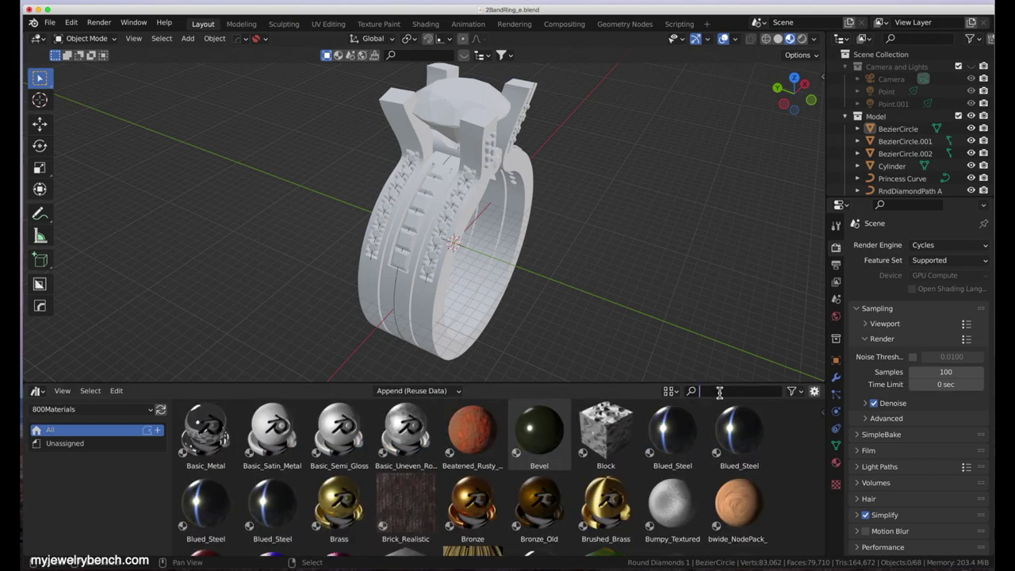
pyautogui.write('diam')
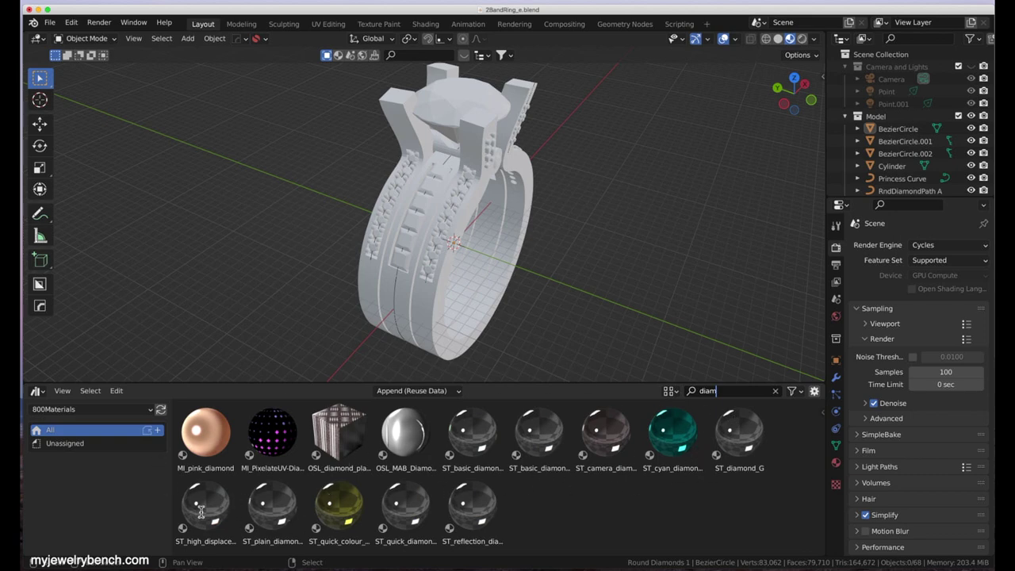
pyautogui.click(274, 509)
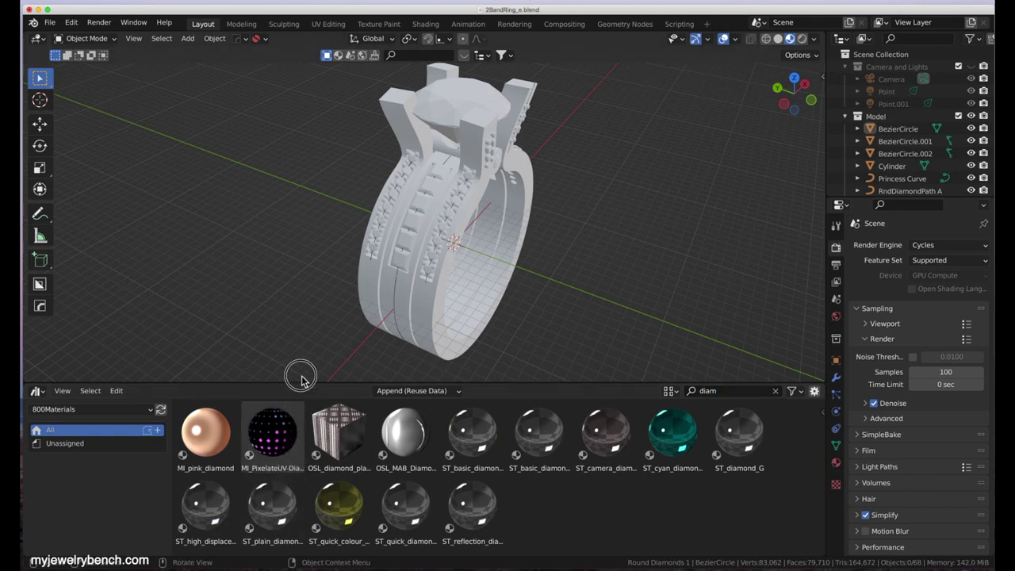
pyautogui.moveTo(283, 496); pyautogui.dragTo(440, 214)
# - Apply the ST plain diamond material to the lowest round stone in the ring's side row
pyautogui.scroll(10, 383, 255)
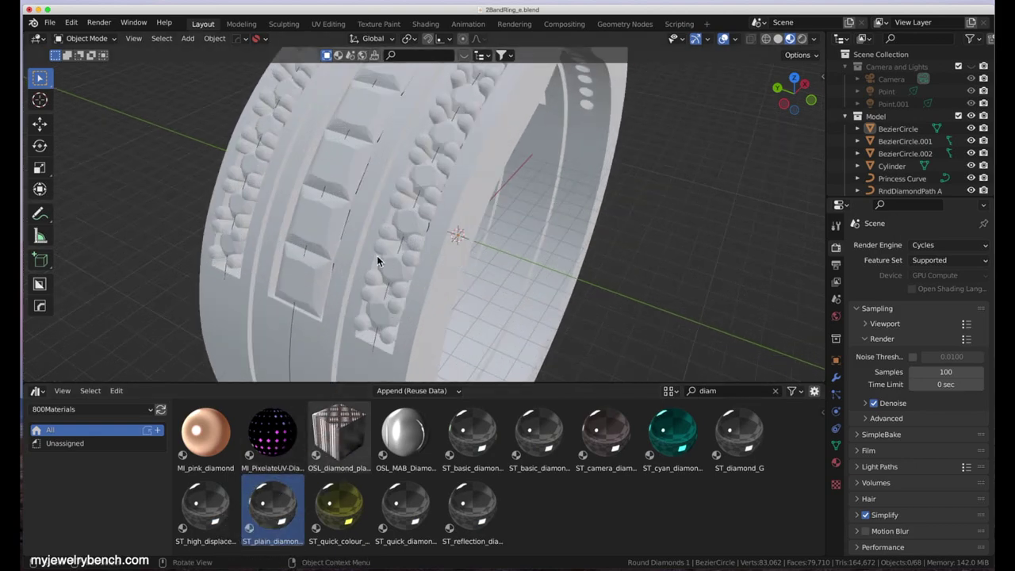
pyautogui.moveTo(410, 256); pyautogui.dragTo(529, 230, button='middle')
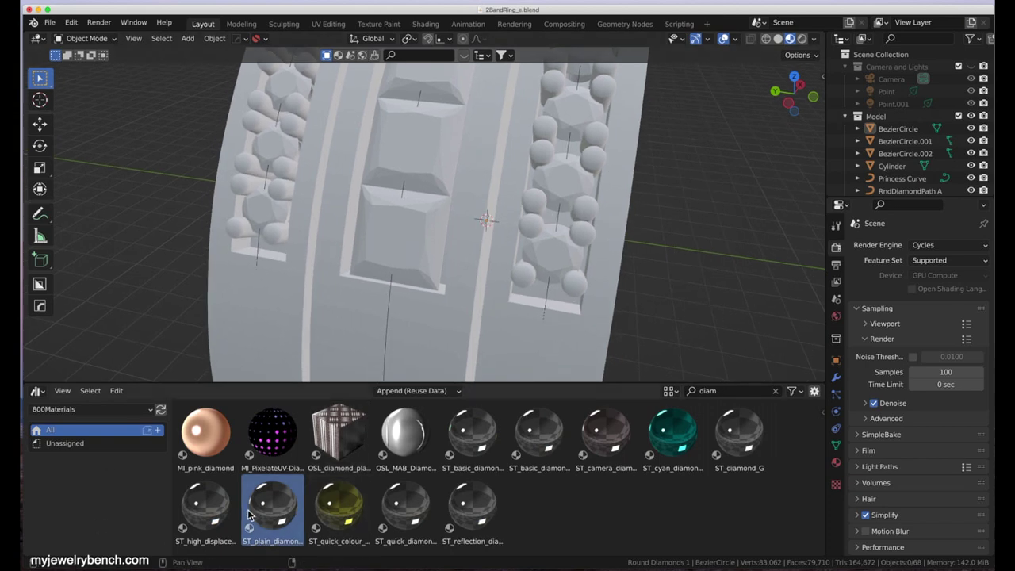
pyautogui.moveTo(271, 509); pyautogui.dragTo(555, 255)
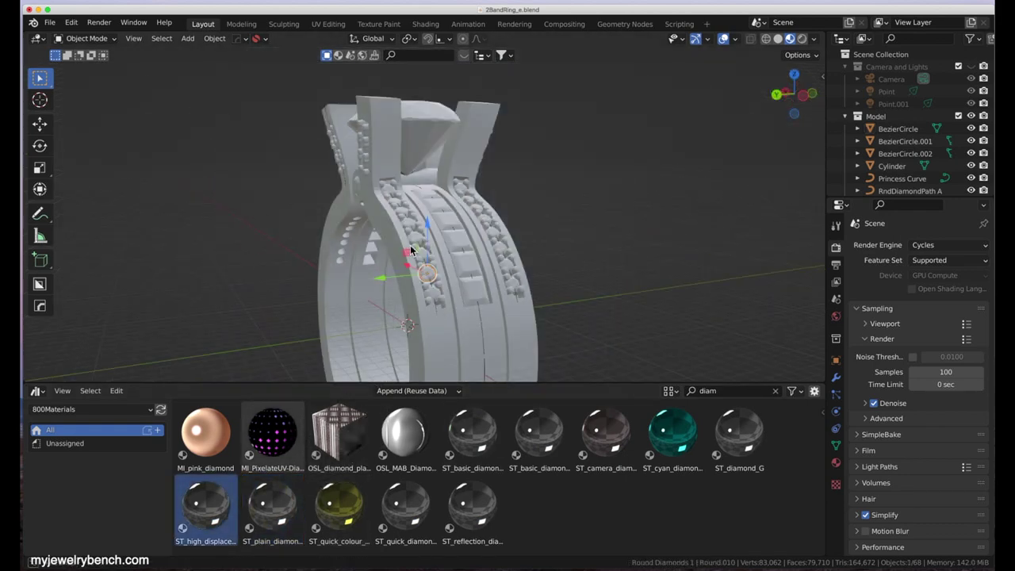
# - Hide the outer band BezierCircle.001 that covers one of the side rows of round stones
pyautogui.moveTo(410, 250); pyautogui.dragTo(437, 253, button='middle')
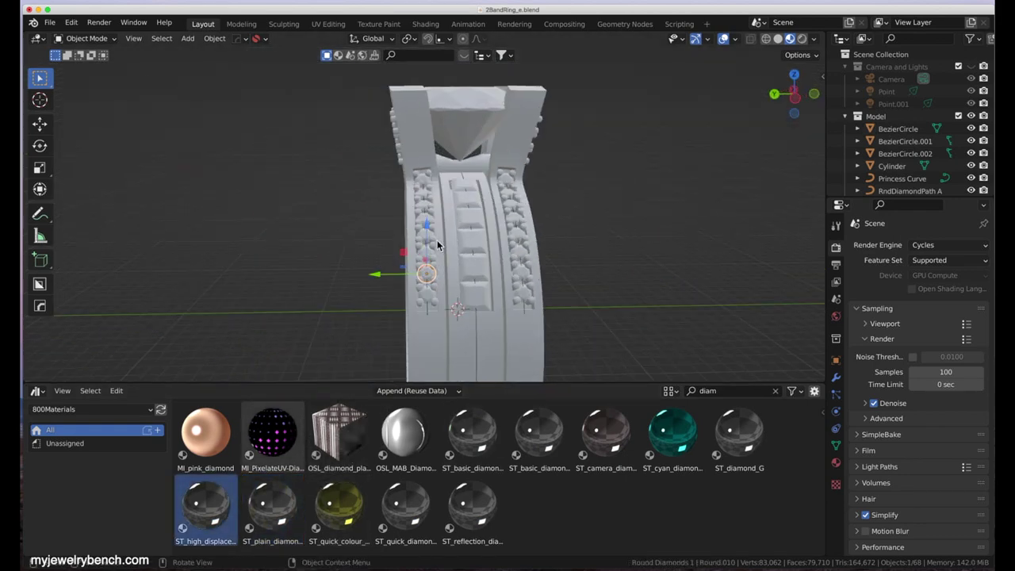
pyautogui.scroll(6, 436, 253)
pyautogui.scroll(-6, 455, 208)
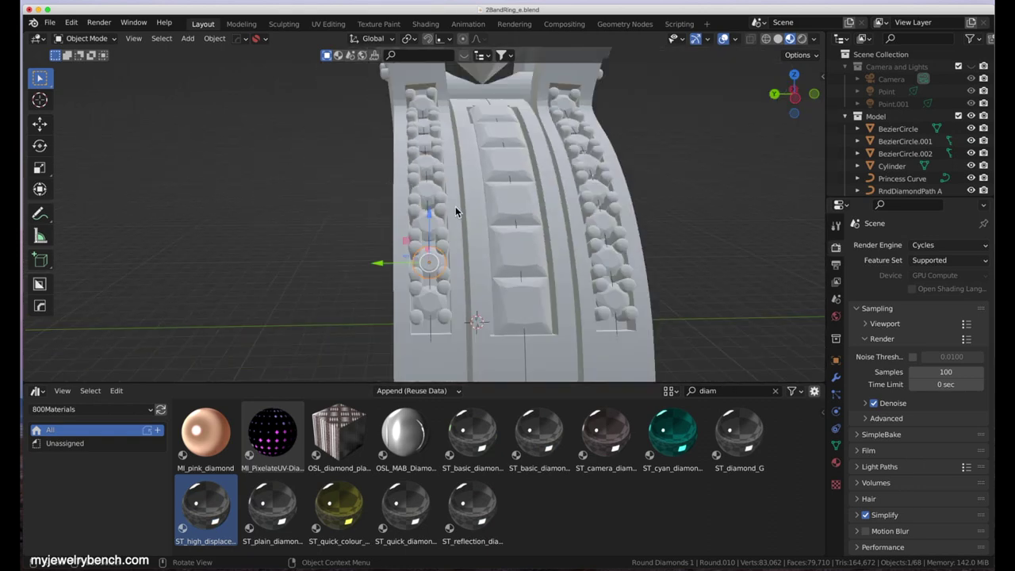
pyautogui.moveTo(455, 208); pyautogui.dragTo(480, 212, button='middle')
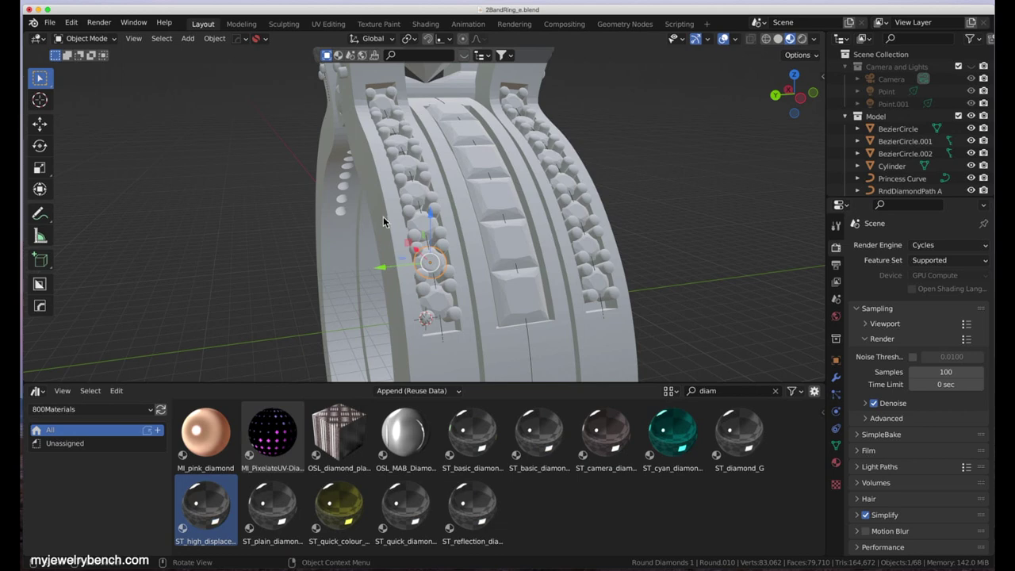
pyautogui.click(385, 210)
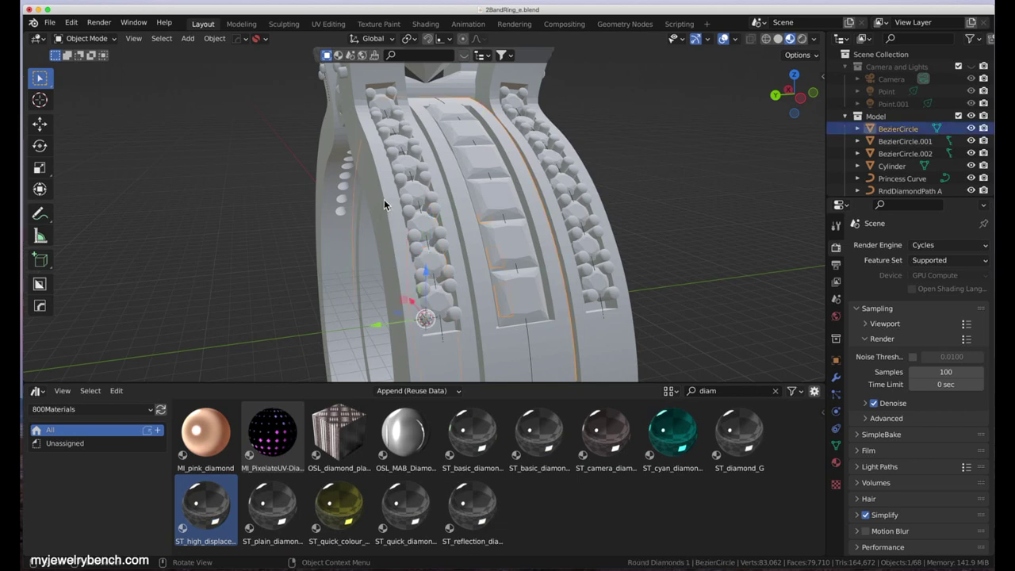
pyautogui.click(384, 199)
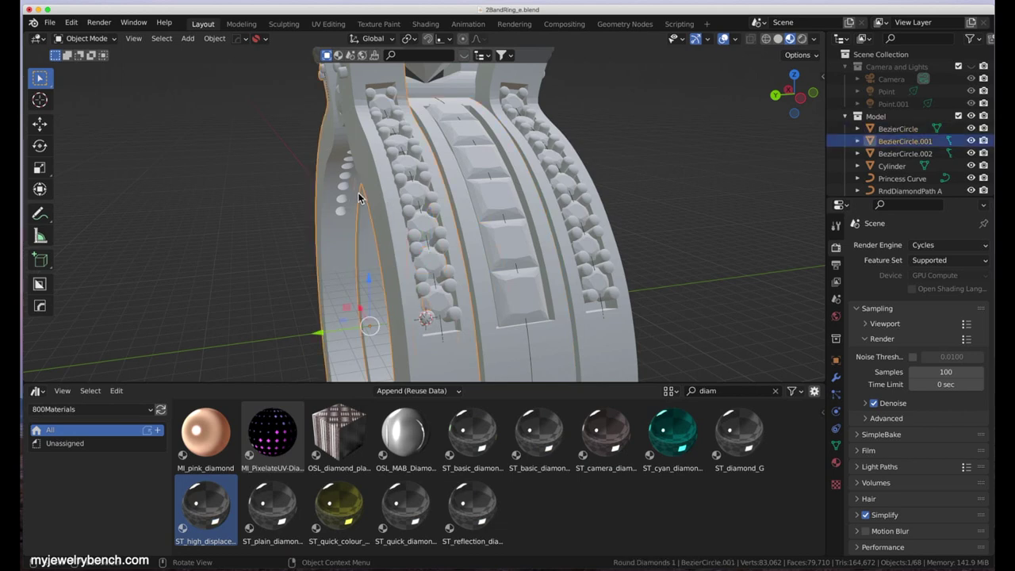
pyautogui.press('h')
# - Apply the ST plain diamond material to the exposed row of round side stones and unhide the outer band
pyautogui.moveTo(373, 203); pyautogui.dragTo(430, 291, button='middle')
pyautogui.scroll(2, 420, 290)
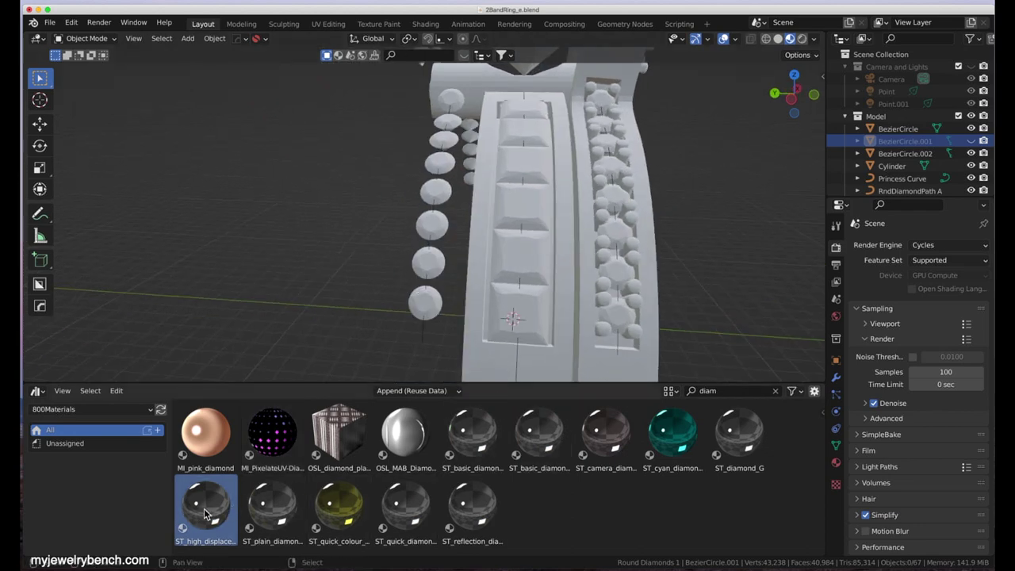
pyautogui.moveTo(272, 507); pyautogui.dragTo(419, 306)
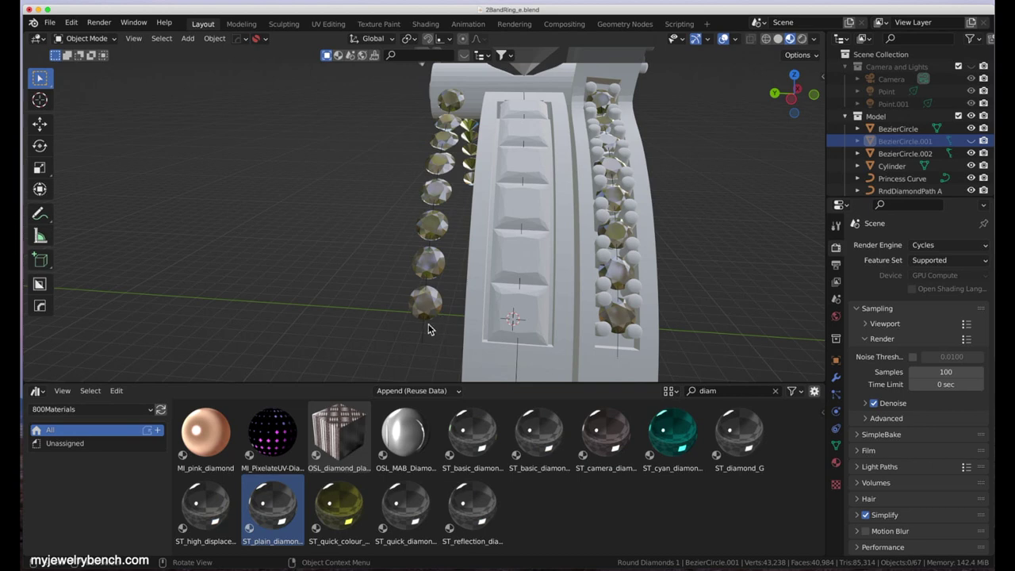
pyautogui.keyDown('alt'); pyautogui.middleClick(411, 278); pyautogui.keyUp('alt')
pyautogui.click(416, 281)
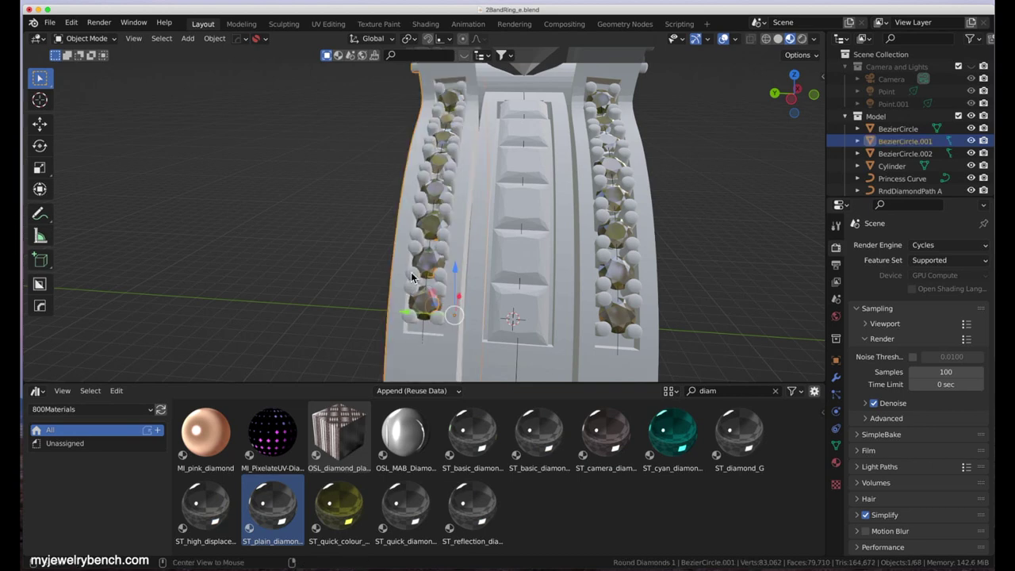
# - Apply the ST plain diamond material to the large round centre stone
pyautogui.keyDown('alt'); pyautogui.middleClick(376, 242); pyautogui.keyUp('alt')
pyautogui.moveTo(369, 246); pyautogui.dragTo(534, 191, button='middle')
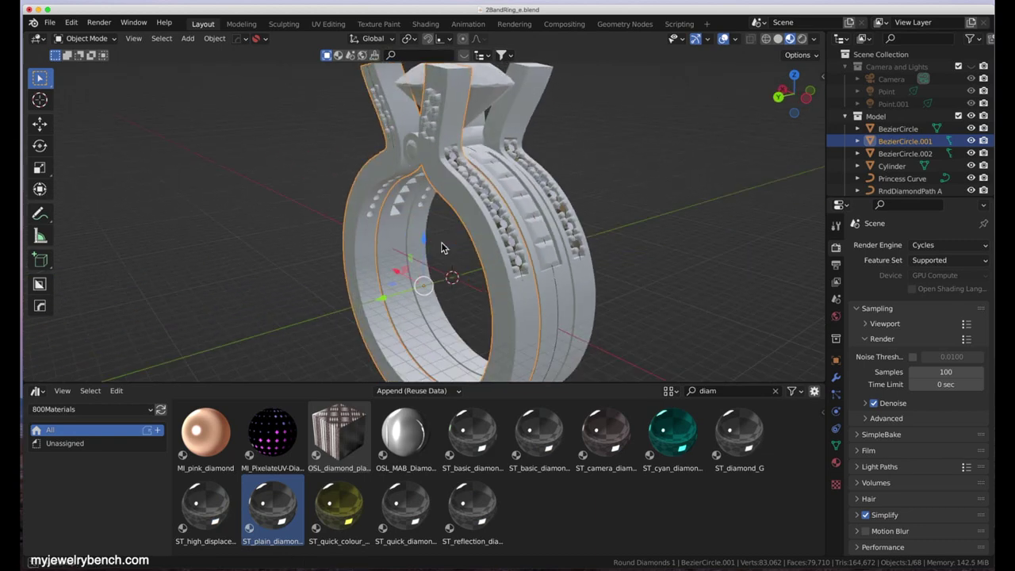
pyautogui.moveTo(468, 247); pyautogui.dragTo(469, 202, button='middle')
pyautogui.click(470, 135)
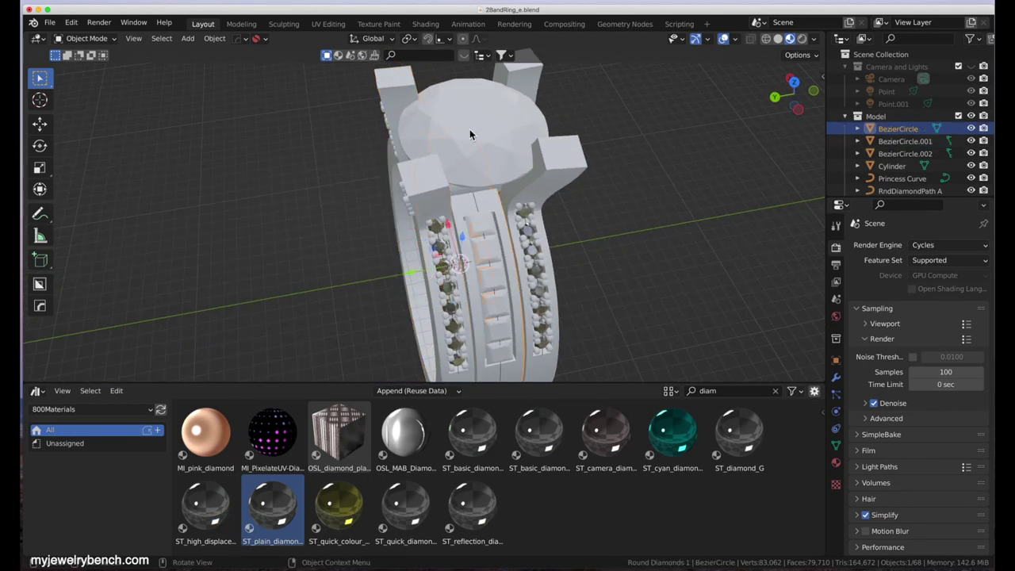
pyautogui.click(465, 107)
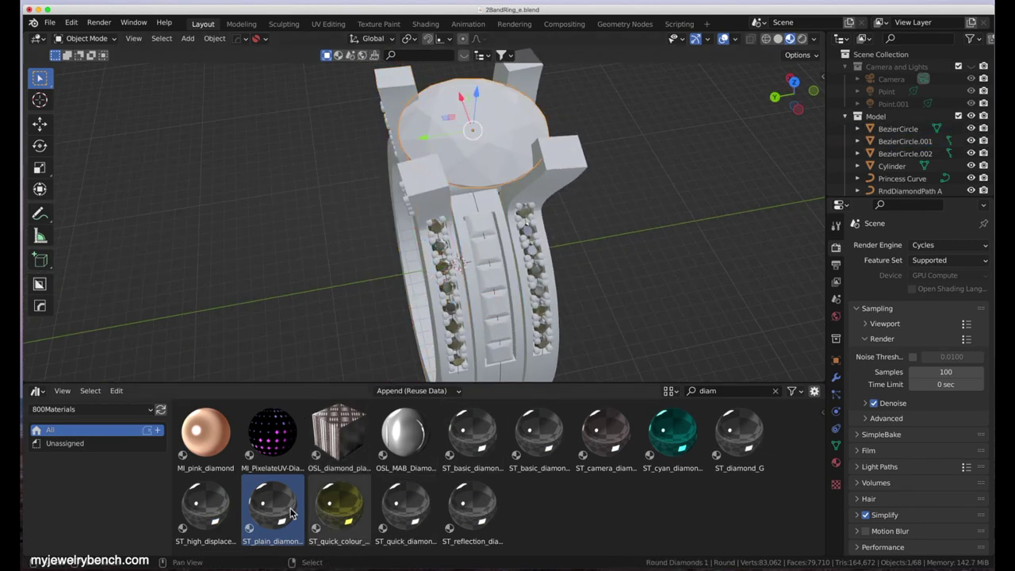
pyautogui.moveTo(260, 509); pyautogui.dragTo(447, 97)
pyautogui.moveTo(533, 150); pyautogui.dragTo(514, 139, button='middle')
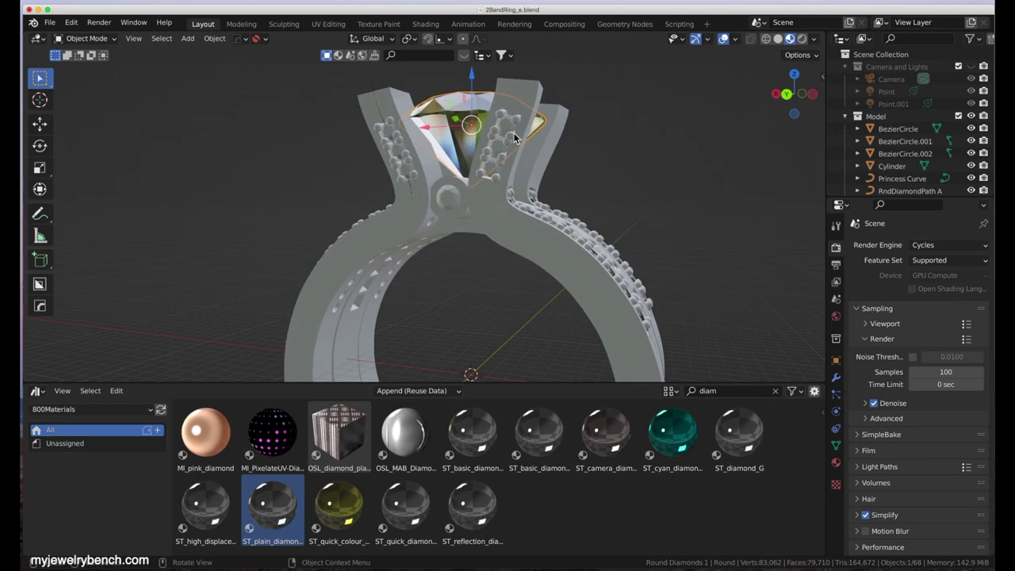
pyautogui.scroll(6, 511, 127)
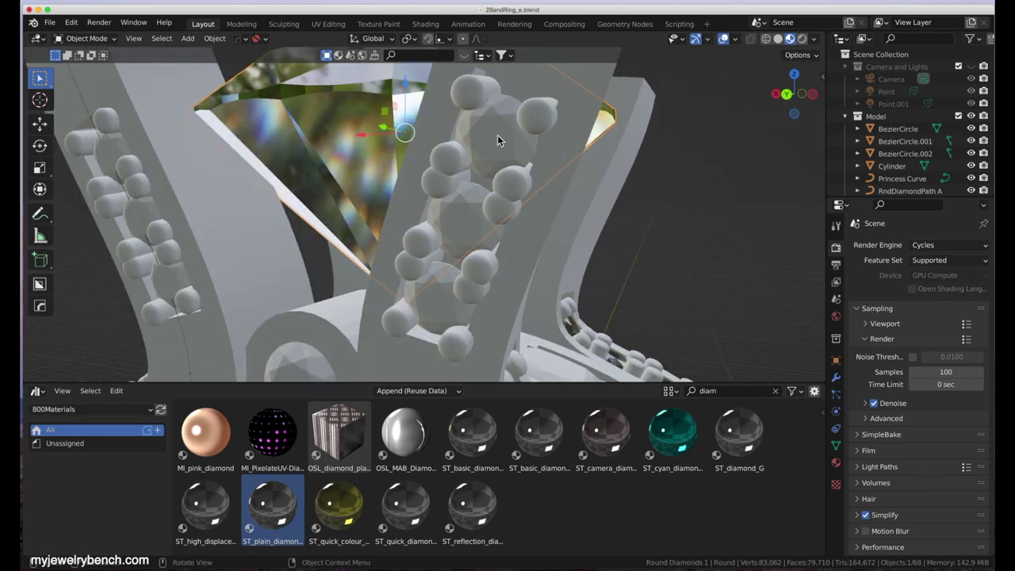
pyautogui.scroll(-5, 499, 275)
# - Hide the outer band BezierCircle.001 and apply the ST plain diamond material to the small round stones set in its prongs
pyautogui.click(457, 166)
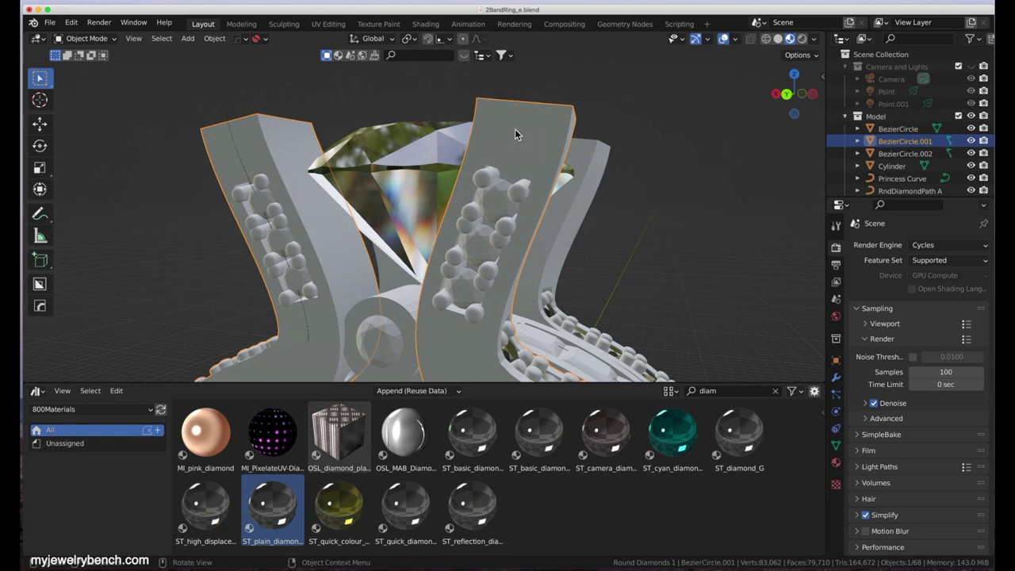
pyautogui.press('h')
pyautogui.moveTo(538, 158); pyautogui.dragTo(469, 160, button='middle')
pyautogui.moveTo(274, 507); pyautogui.dragTo(293, 271)
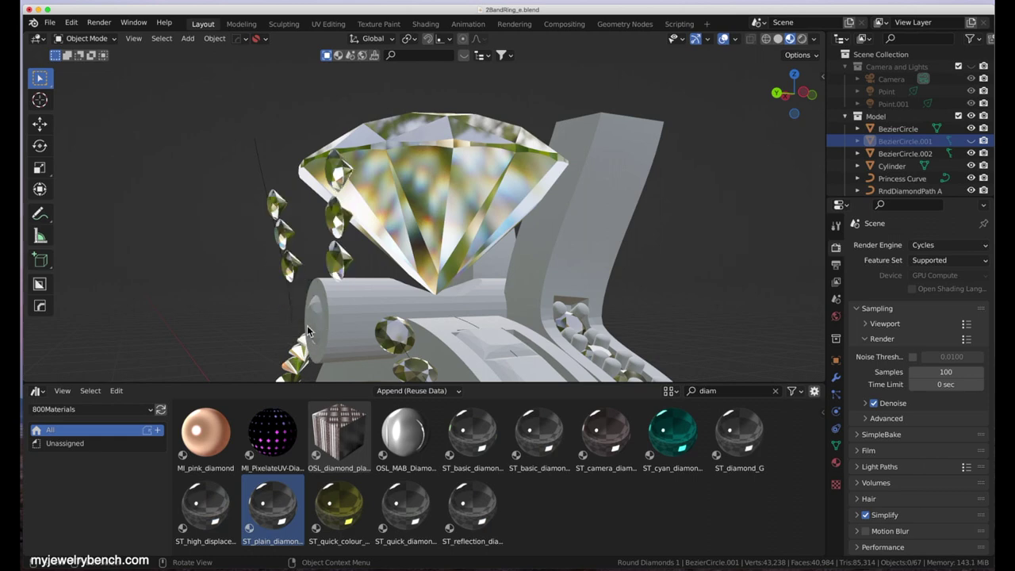
# - Hide the cylinder beneath the centre stone and apply the ST plain diamond material to the round stone at its end
pyautogui.click(333, 306)
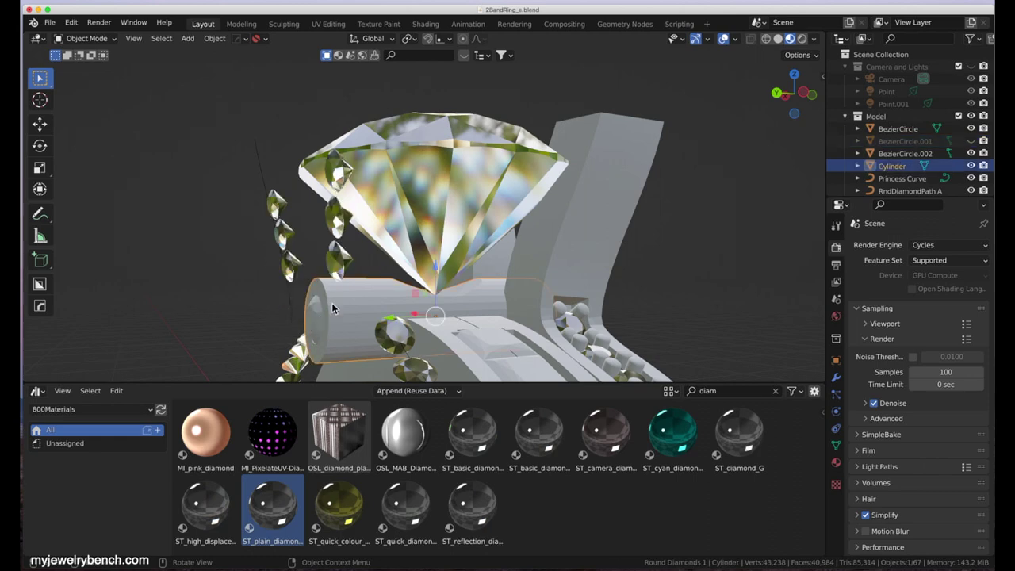
pyautogui.press('h')
pyautogui.moveTo(355, 333); pyautogui.dragTo(397, 321, button='middle')
pyautogui.moveTo(274, 507); pyautogui.dragTo(353, 308)
# - Unhide the outer band and the cylinder
pyautogui.moveTo(352, 308); pyautogui.dragTo(479, 281, button='middle')
pyautogui.scroll(-5, 366, 309)
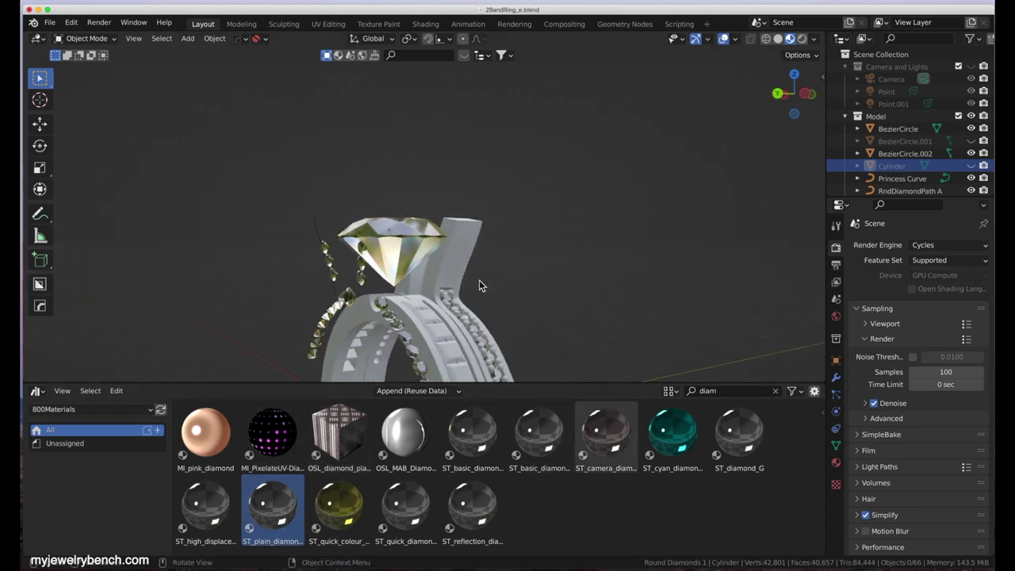
pyautogui.press('alt')
pyautogui.hotkey('alt', 'h')
pyautogui.press('KP_Decimal')
pyautogui.moveTo(508, 238); pyautogui.dragTo(386, 284, button='middle')
pyautogui.scroll(3, 437, 274)
pyautogui.scroll(3, 437, 274)
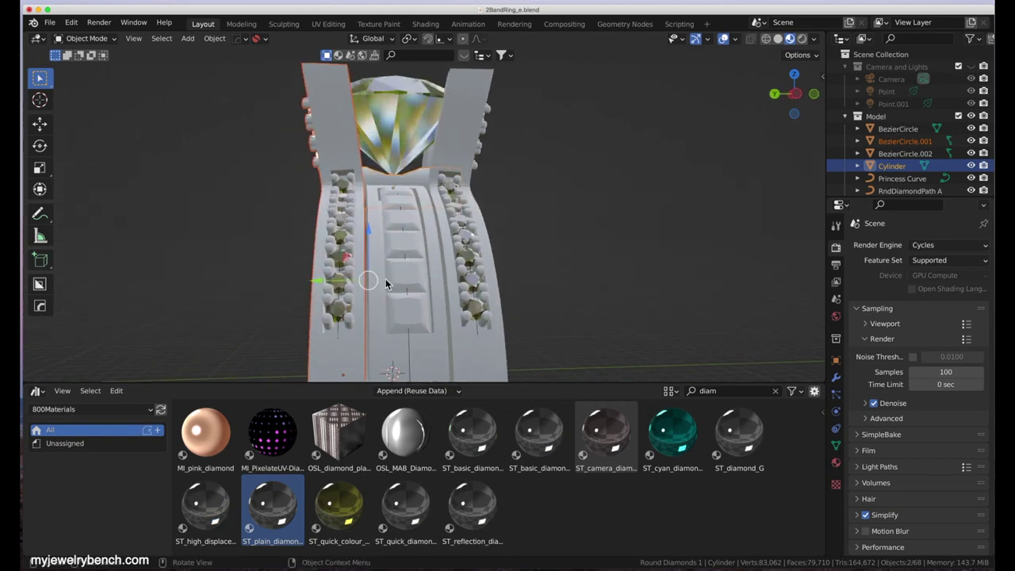
# - Hide the middle band BezierCircle to expose the row of princess-cut stones
pyautogui.click(415, 319)
pyautogui.click(418, 308)
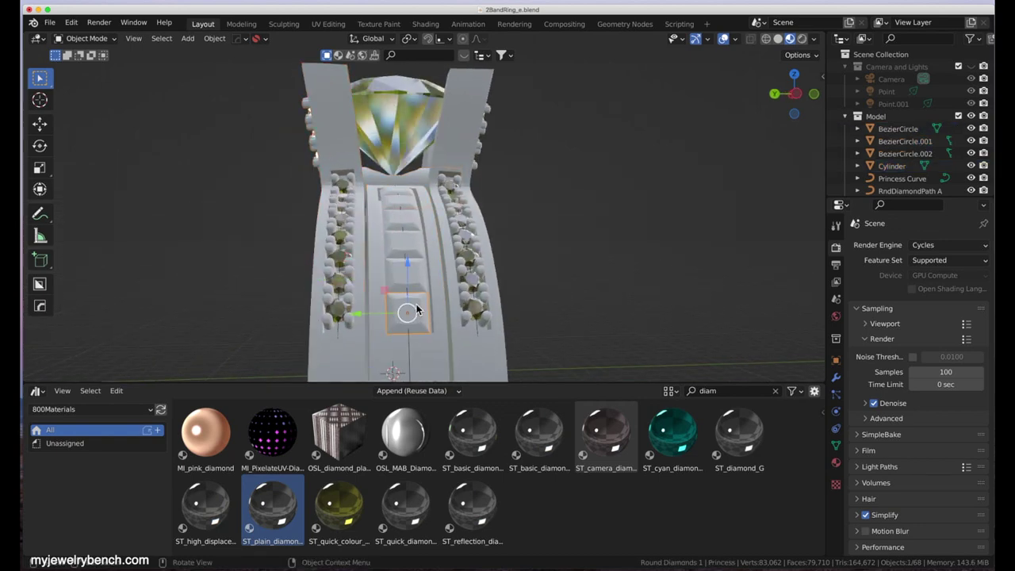
pyautogui.click(436, 348)
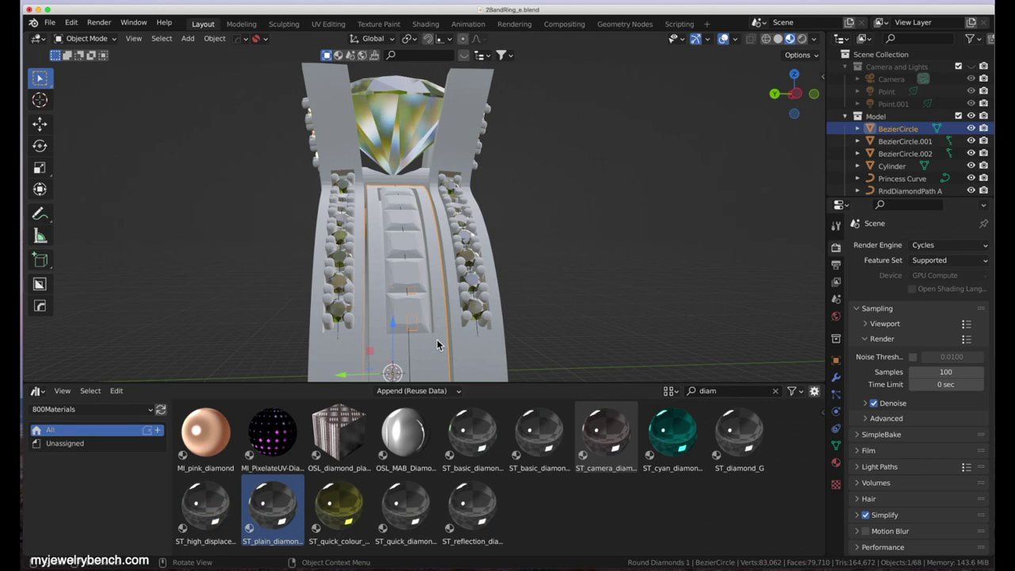
pyautogui.press('Delete')
pyautogui.scroll(3, 428, 317)
pyautogui.moveTo(424, 295); pyautogui.dragTo(425, 333, button='middle')
pyautogui.scroll(-3, 425, 333)
pyautogui.scroll(3, 426, 313)
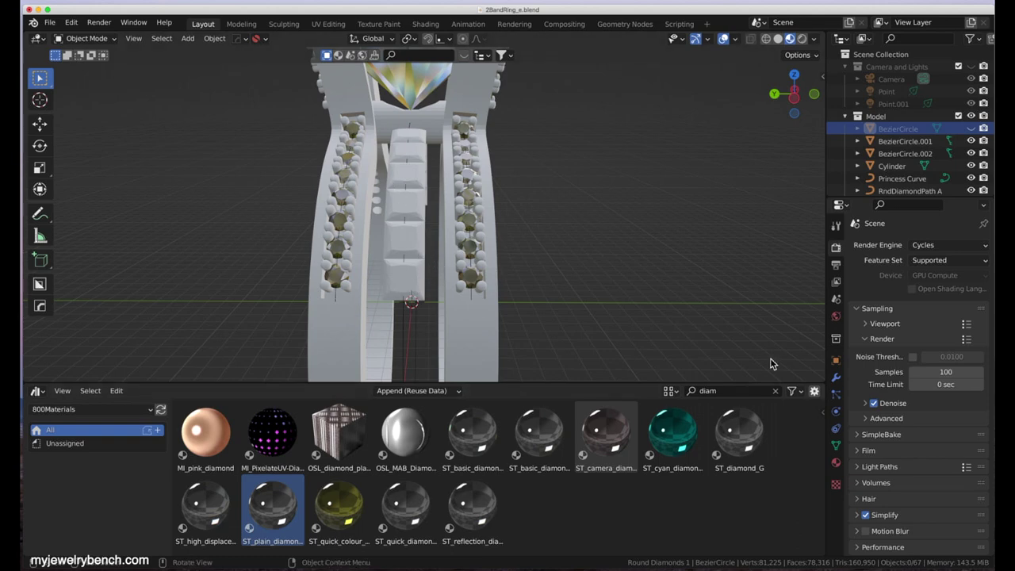
# - Filter the library by "blue" and apply the GL_blue_fake_cau material to the princess-cut stones between the outer bands
pyautogui.click(716, 391)
pyautogui.write('blue')
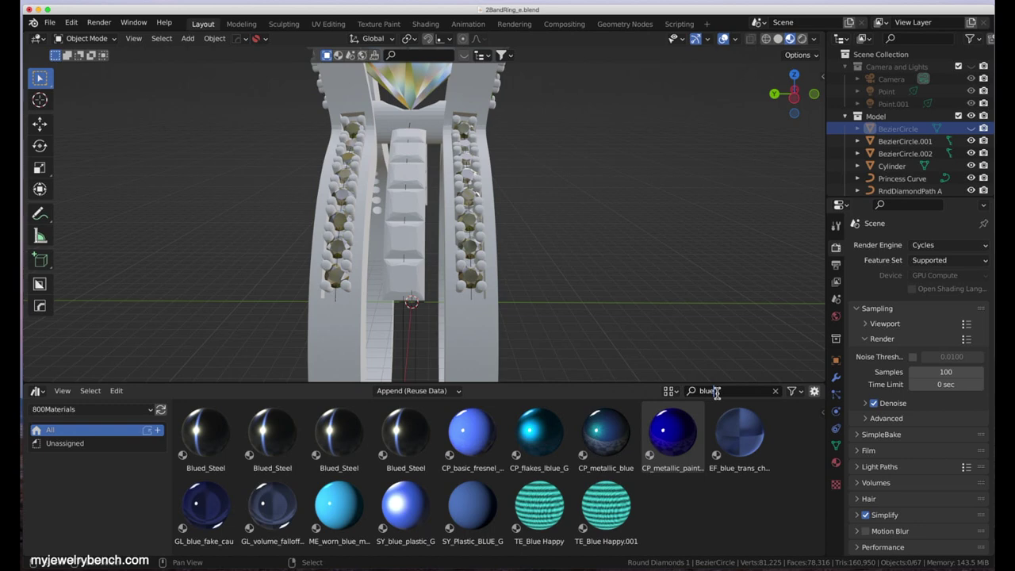
pyautogui.click(222, 512)
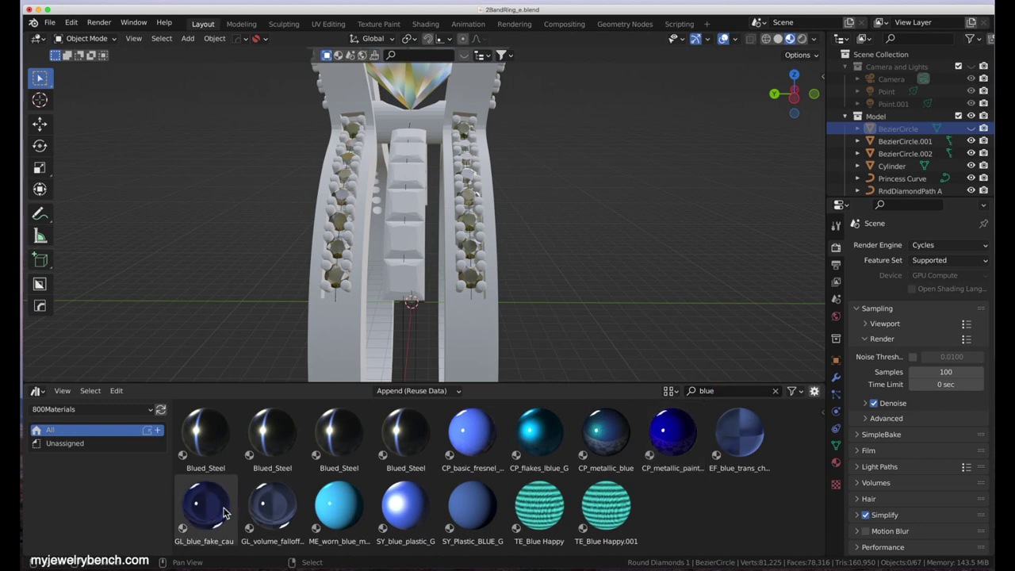
pyautogui.moveTo(210, 503); pyautogui.dragTo(397, 301)
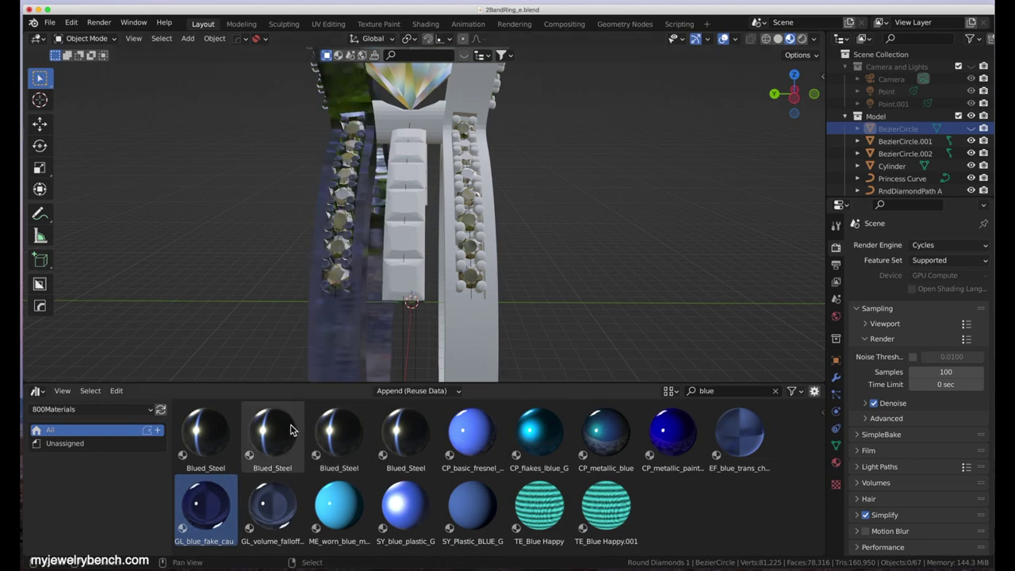
pyautogui.press('super+z')
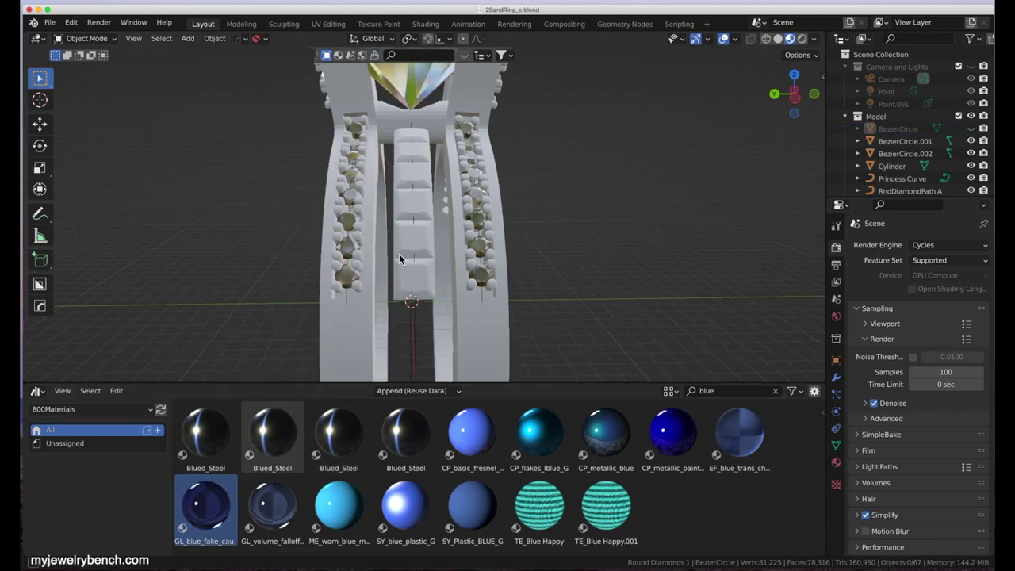
pyautogui.moveTo(212, 504); pyautogui.dragTo(411, 278)
pyautogui.moveTo(512, 300); pyautogui.dragTo(351, 208, button='middle')
pyautogui.scroll(-4, 508, 305)
pyautogui.scroll(2, 544, 179)
pyautogui.scroll(2, 388, 215)
pyautogui.moveTo(426, 223); pyautogui.dragTo(402, 197, button='middle')
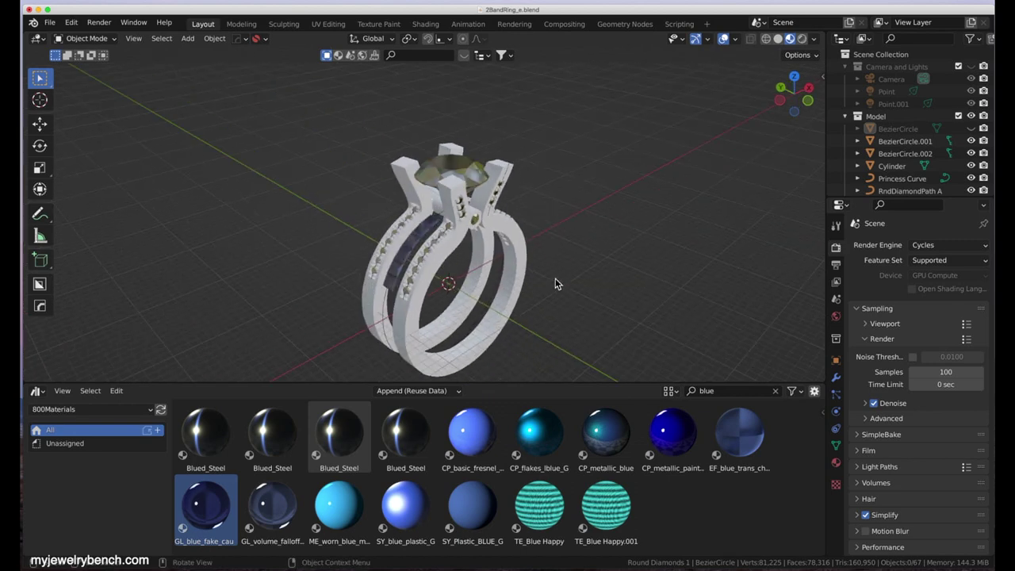
# - Filter the library by "gold" and apply the Gold material to the outer band BezierCircle.002
pyautogui.click(775, 391)
pyautogui.click(726, 392)
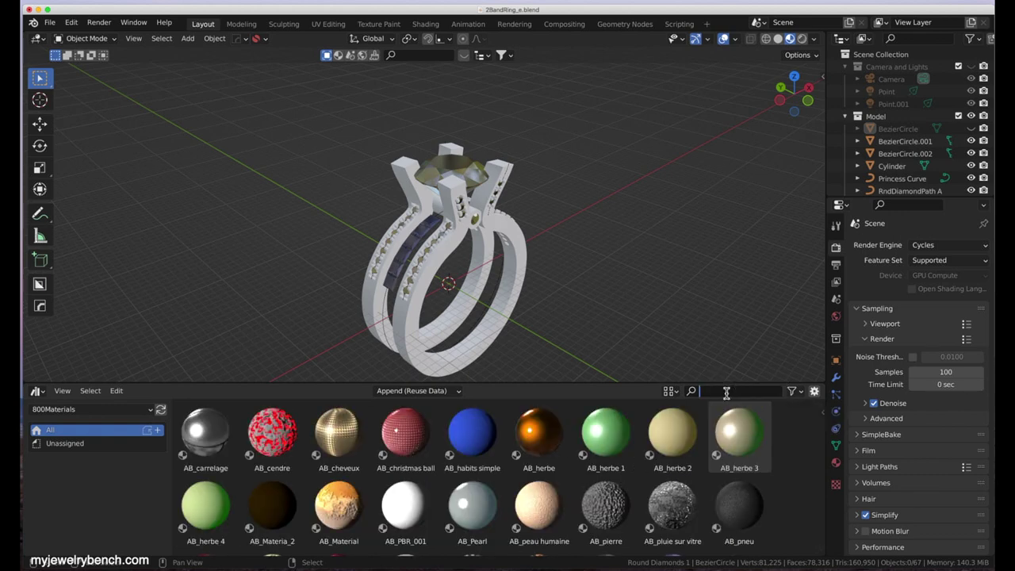
pyautogui.write('gold')
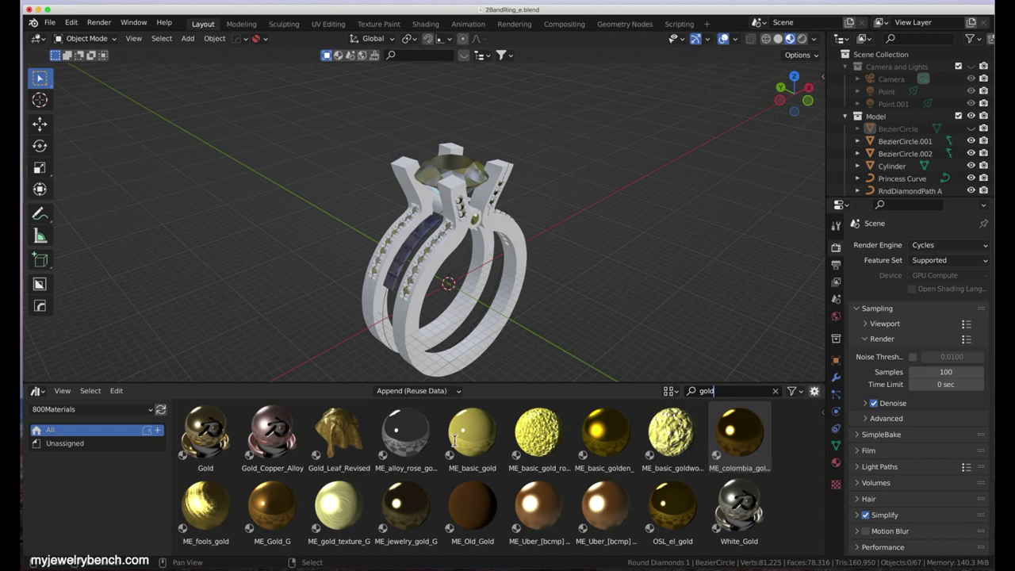
pyautogui.click(202, 425)
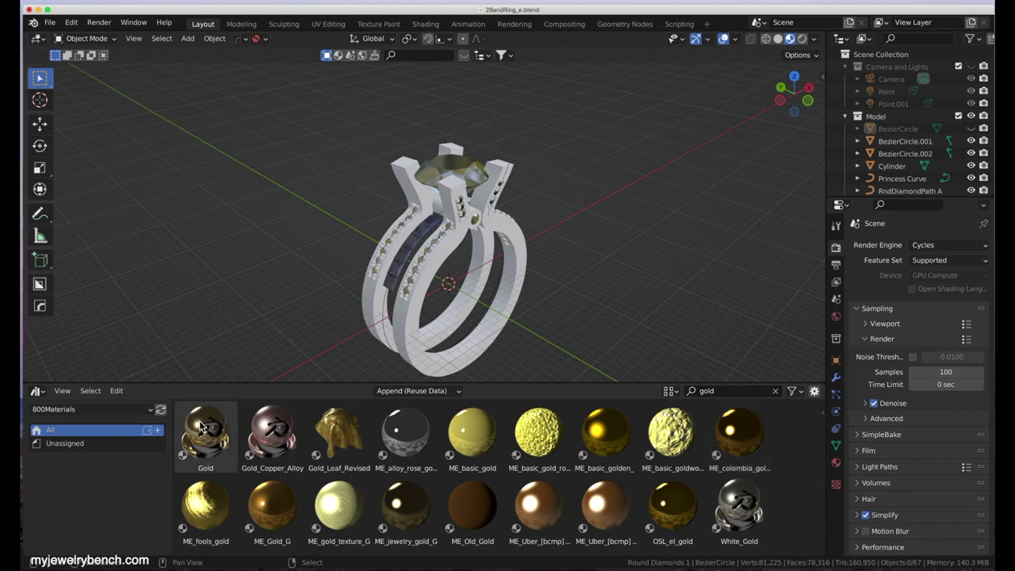
pyautogui.moveTo(202, 426); pyautogui.dragTo(464, 374)
# - Unhide the middle band and apply the Gold material to it and to the remaining outer band
pyautogui.moveTo(461, 367); pyautogui.dragTo(491, 328, button='middle')
pyautogui.moveTo(431, 362); pyautogui.dragTo(430, 340, button='middle')
pyautogui.click(428, 280)
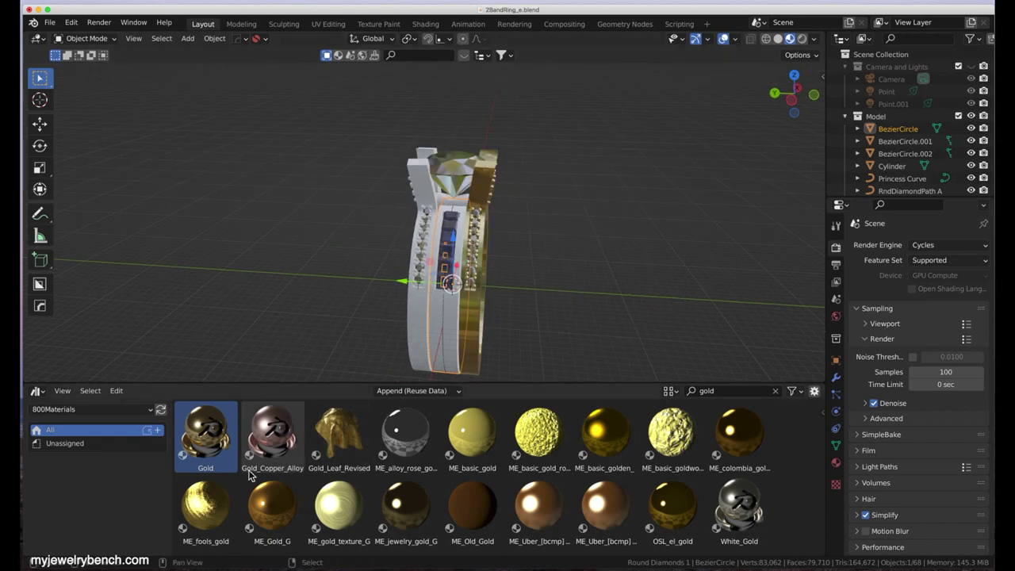
pyautogui.moveTo(205, 424); pyautogui.dragTo(437, 351)
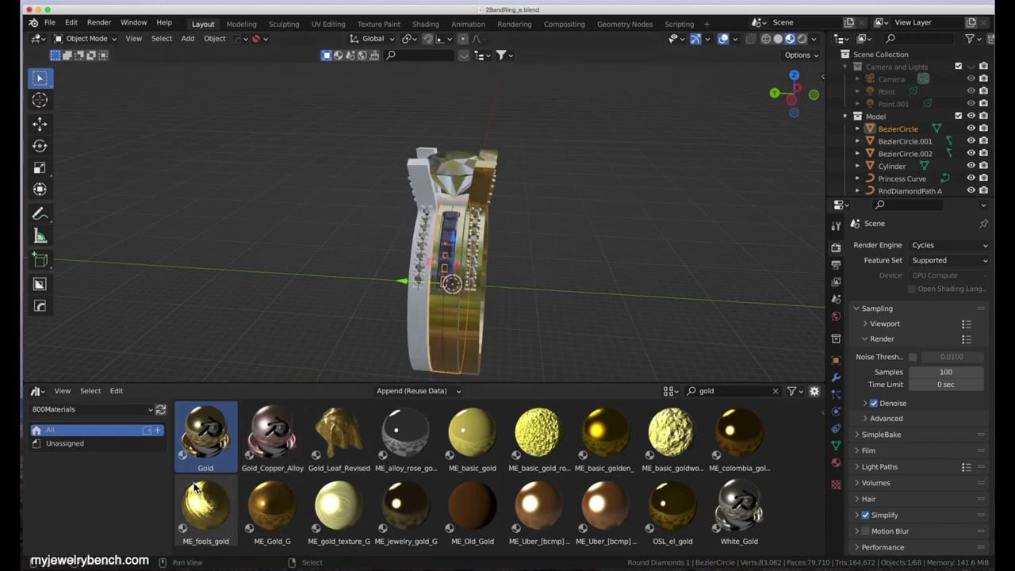
pyautogui.moveTo(203, 436); pyautogui.dragTo(411, 339)
pyautogui.moveTo(435, 312); pyautogui.dragTo(429, 285, button='middle')
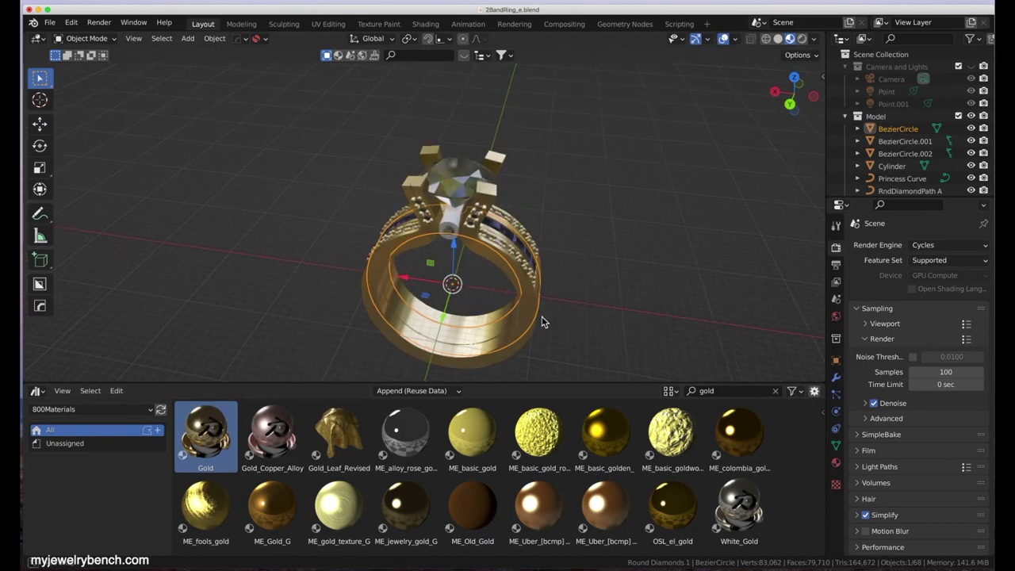
# - Apply the Gold material to the cylinder beneath the centre stone
pyautogui.scroll(5, 415, 243)
pyautogui.scroll(-3, 333, 222)
pyautogui.moveTo(340, 237); pyautogui.dragTo(368, 210, button='middle')
pyautogui.moveTo(230, 461); pyautogui.dragTo(373, 266)
pyautogui.scroll(-5, 617, 295)
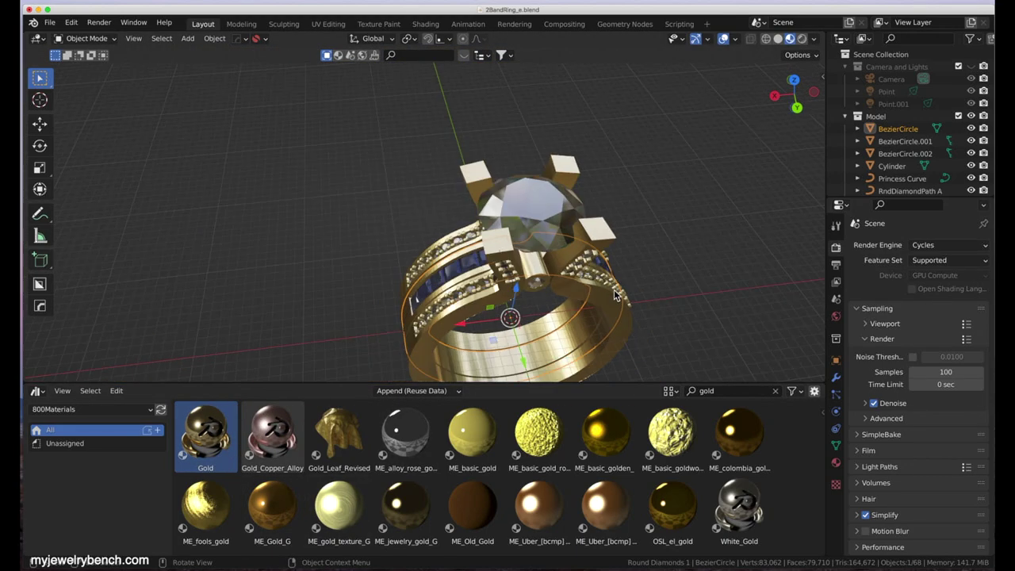
# - Shade the middle band BezierCircle smooth
pyautogui.rightClick(533, 276)
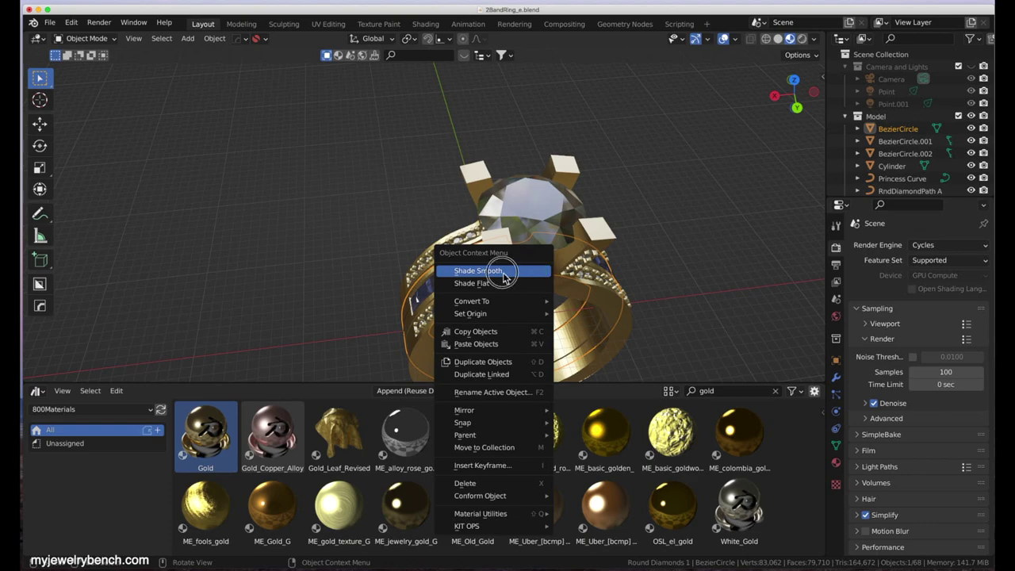
pyautogui.click(526, 271)
# - Shade the two outer bands BezierCircle.001 and BezierCircle.002 smooth
pyautogui.moveTo(600, 303); pyautogui.dragTo(458, 261, button='middle')
pyautogui.click(482, 332)
pyautogui.rightClick(482, 331)
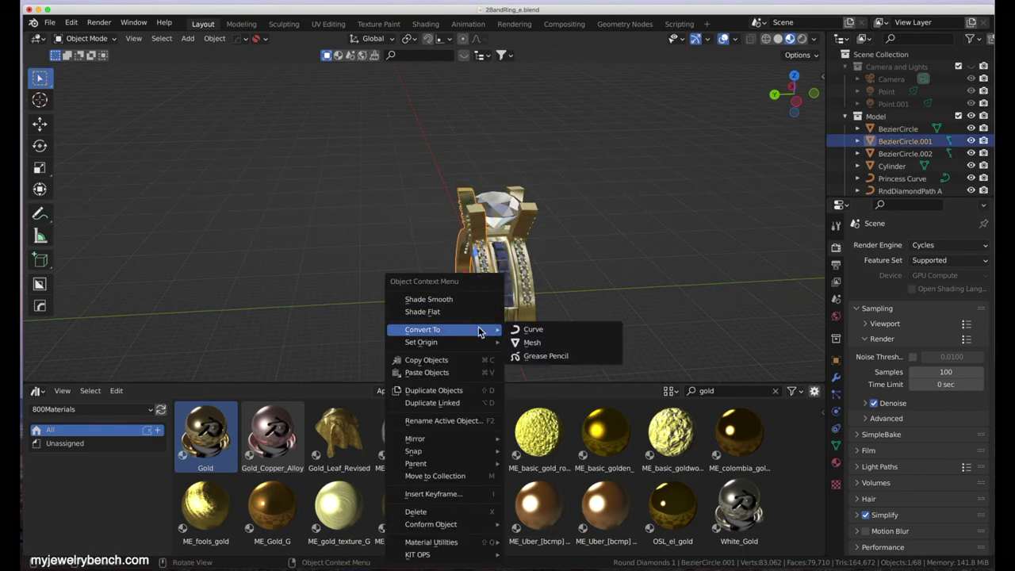
pyautogui.click(428, 299)
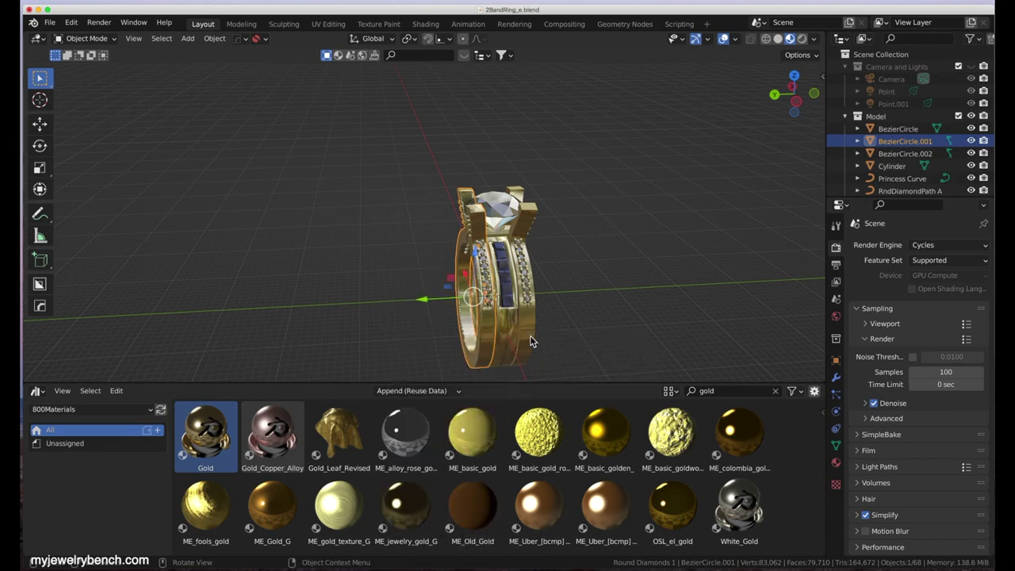
pyautogui.click(531, 335)
pyautogui.rightClick(531, 334)
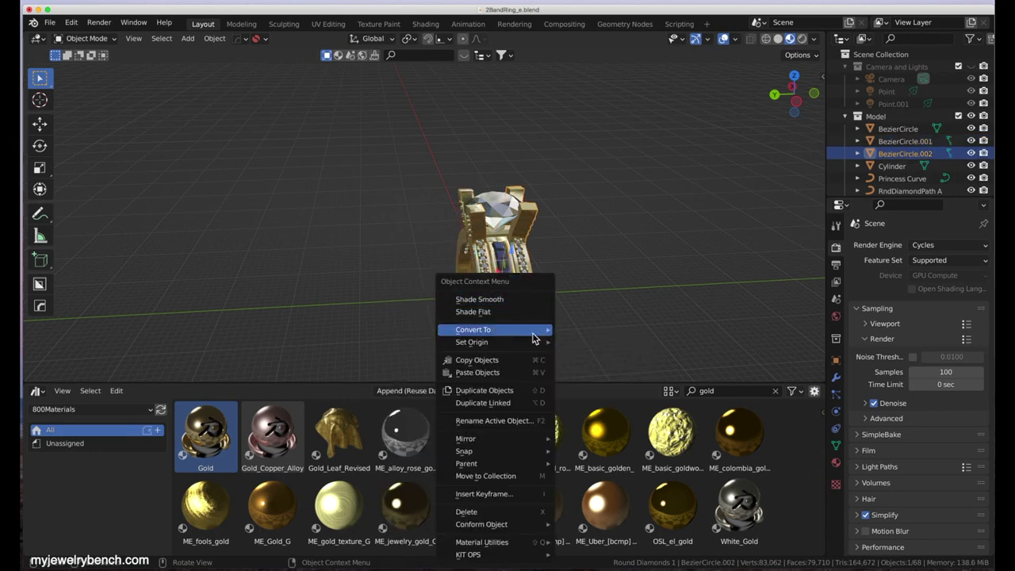
pyautogui.click(508, 300)
# - Add an Edge Split modifier to the outer band BezierCircle.001
pyautogui.moveTo(530, 299); pyautogui.dragTo(764, 276, button='middle')
pyautogui.scroll(2, 429, 294)
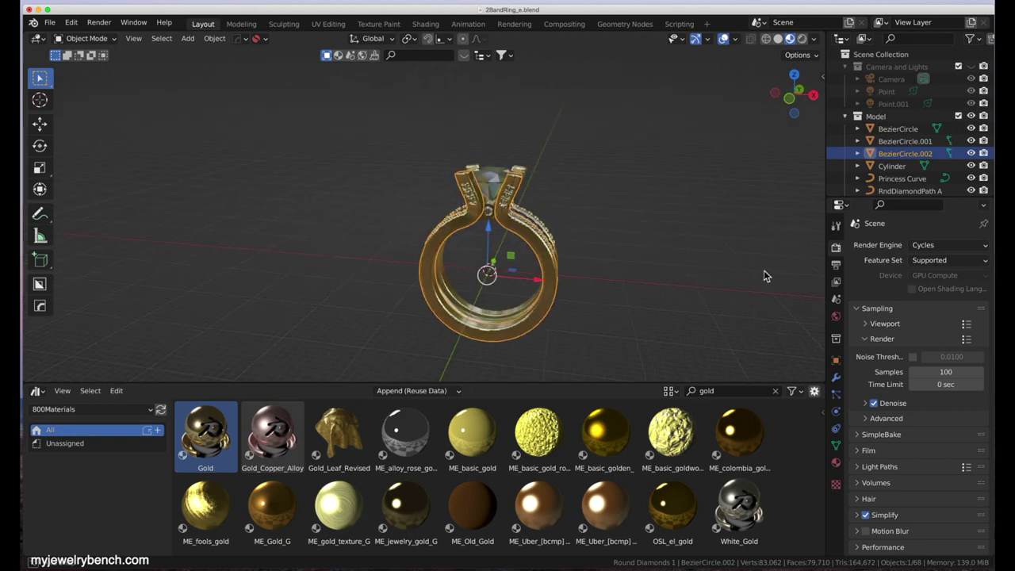
pyautogui.moveTo(636, 272); pyautogui.dragTo(467, 279, button='middle')
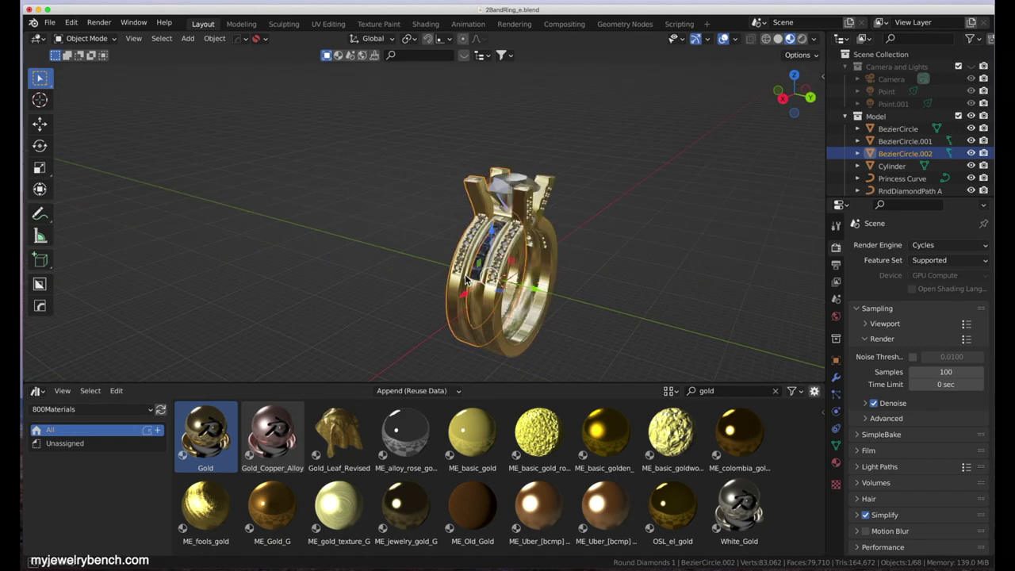
pyautogui.moveTo(377, 318); pyautogui.dragTo(572, 331, button='middle')
pyautogui.click(530, 343)
pyautogui.click(532, 342)
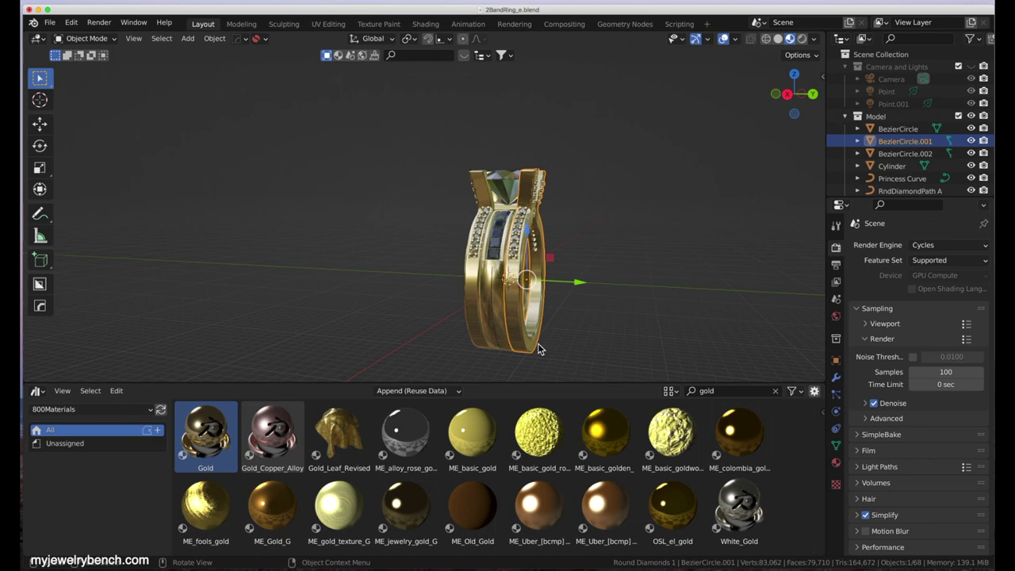
pyautogui.click(835, 379)
pyautogui.click(877, 245)
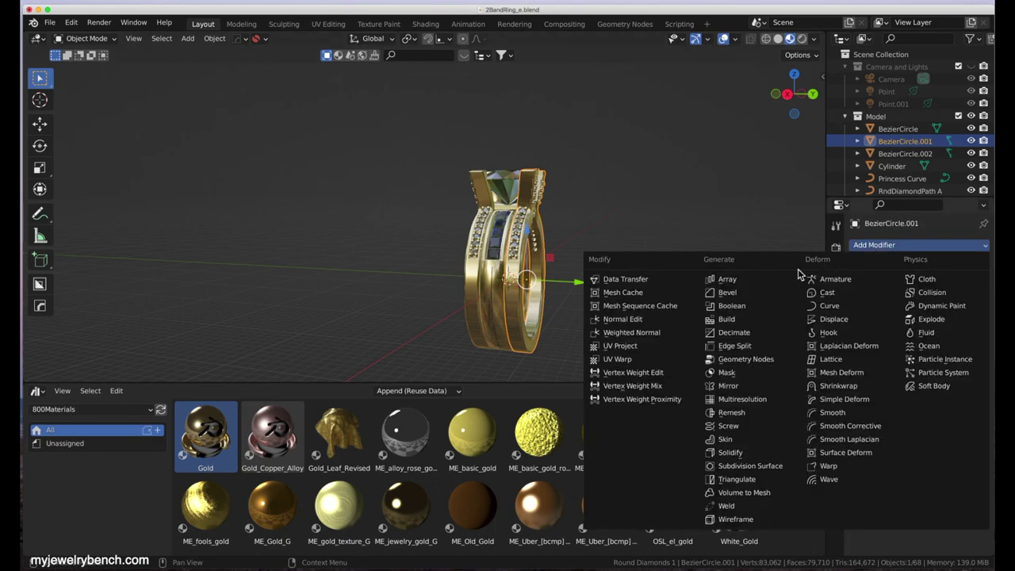
pyautogui.click(734, 346)
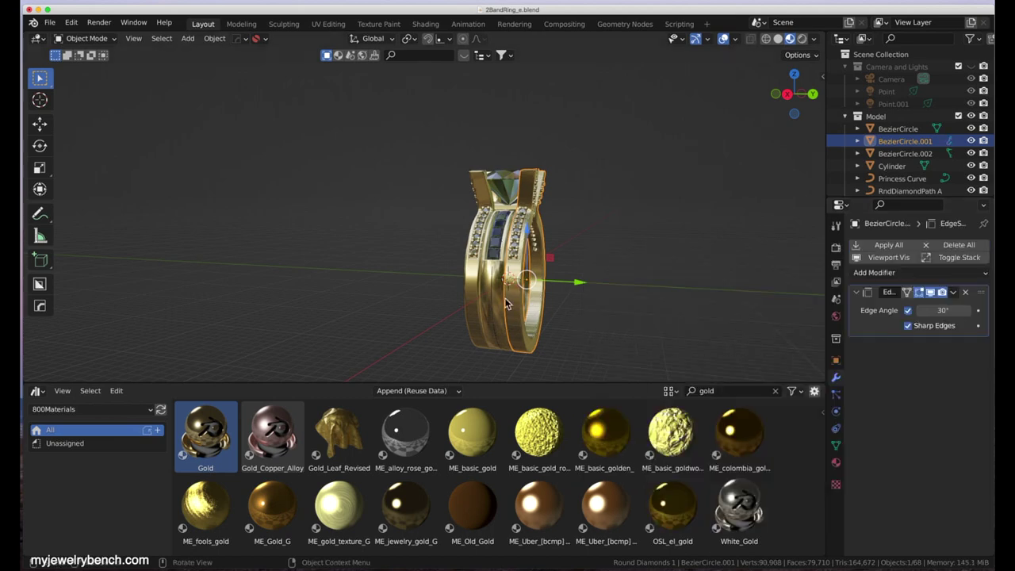
pyautogui.scroll(4, 519, 338)
pyautogui.moveTo(519, 338); pyautogui.dragTo(608, 249, button='middle')
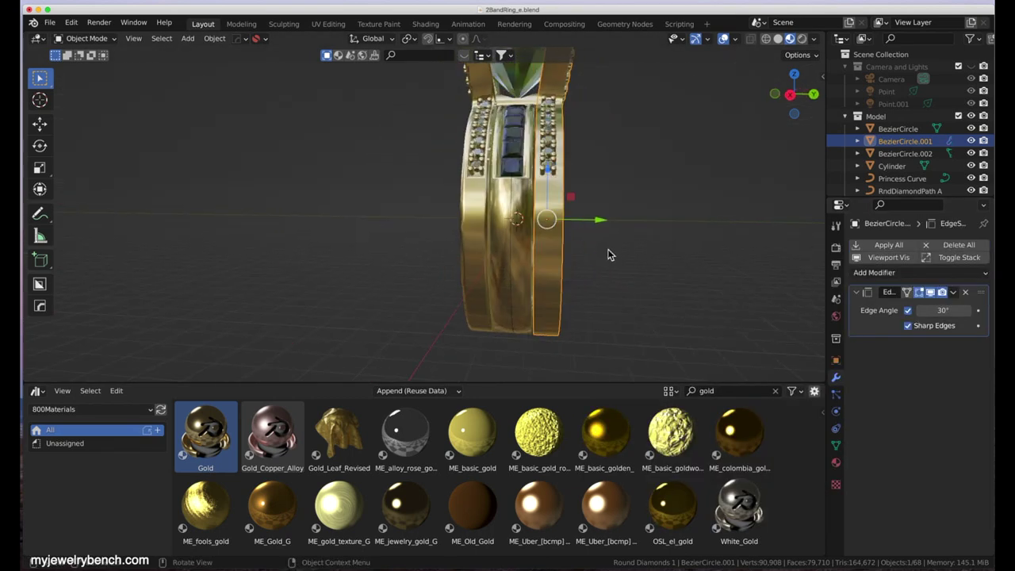
# - Add an Edge Split modifier to the middle band BezierCircle and to the other outer band BezierCircle.002
pyautogui.click(530, 290)
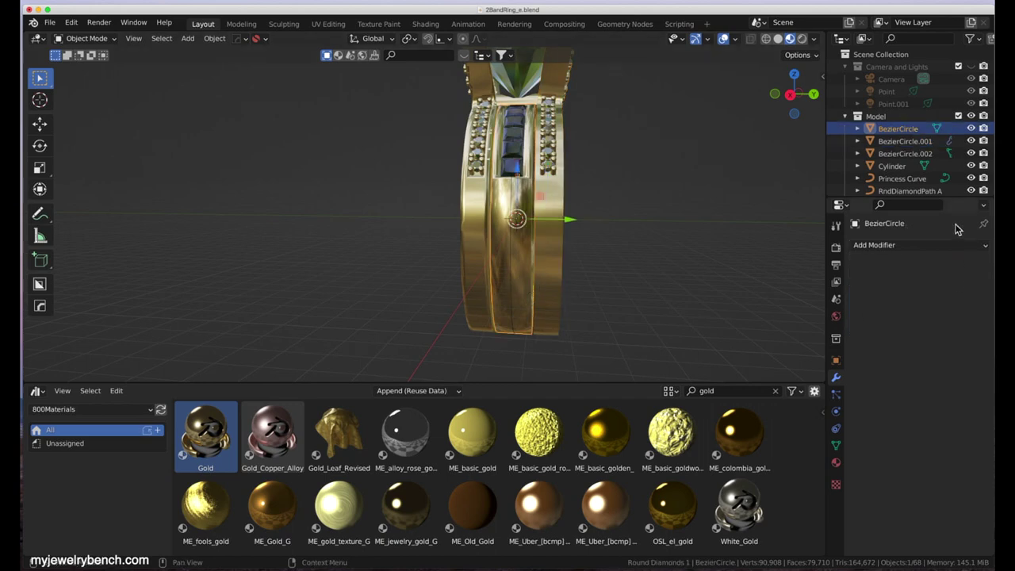
pyautogui.click(909, 247)
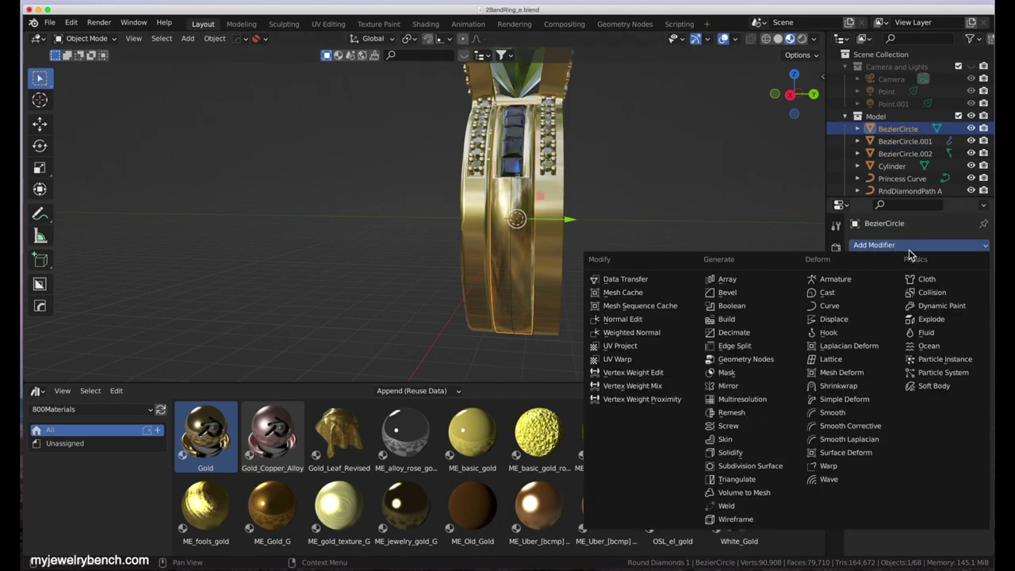
pyautogui.click(734, 346)
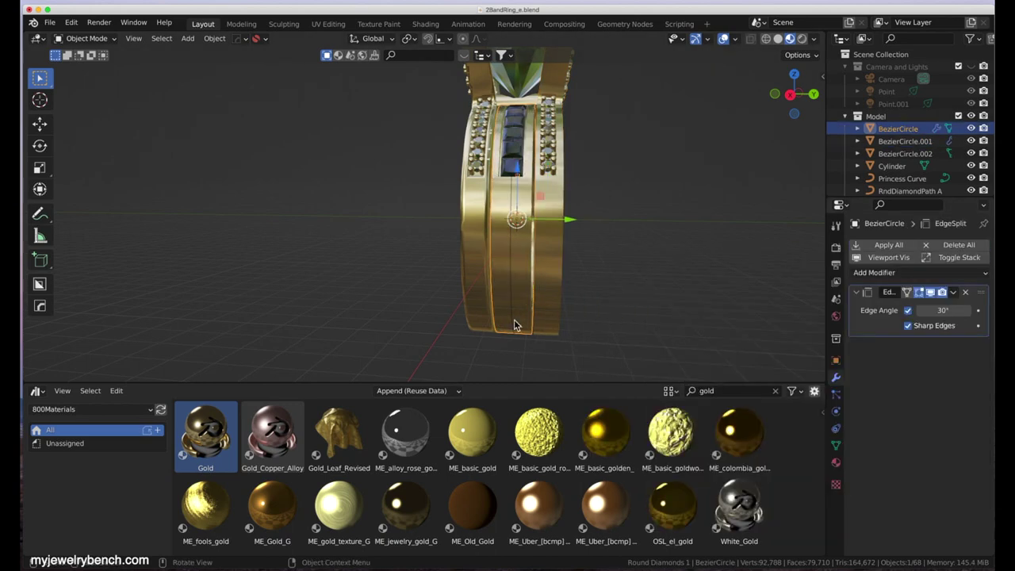
pyautogui.click(464, 254)
pyautogui.click(894, 245)
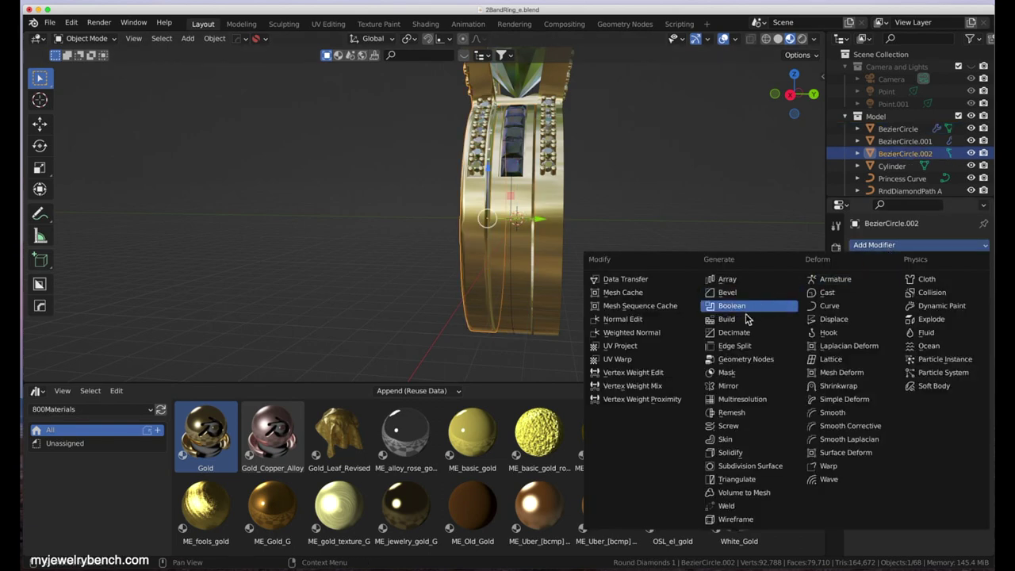
pyautogui.click(734, 345)
pyautogui.moveTo(649, 305); pyautogui.dragTo(497, 251, button='middle')
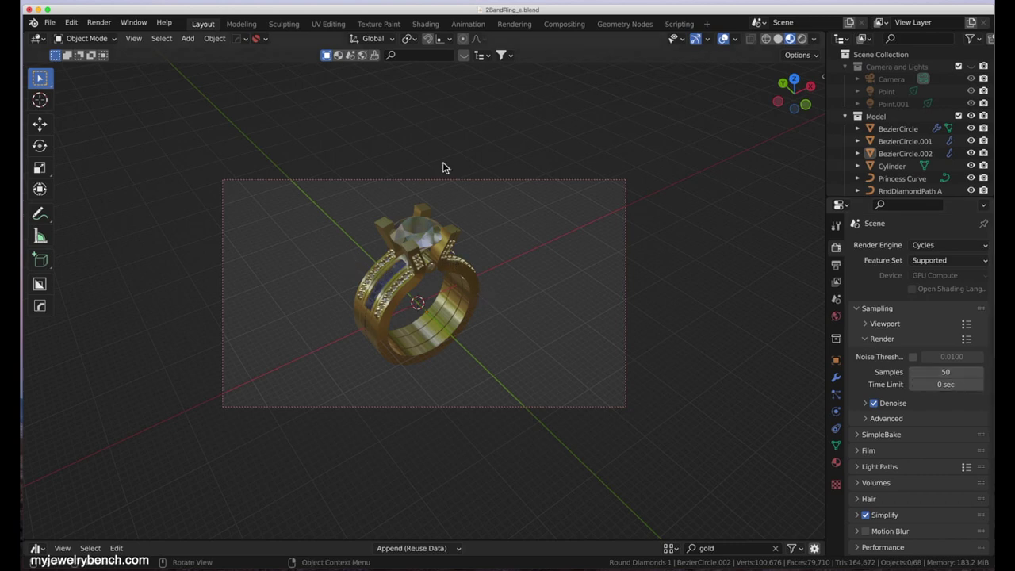
# - Render a still image of the ring, look over the result and close the render window
pyautogui.click(98, 22)
pyautogui.click(92, 34)
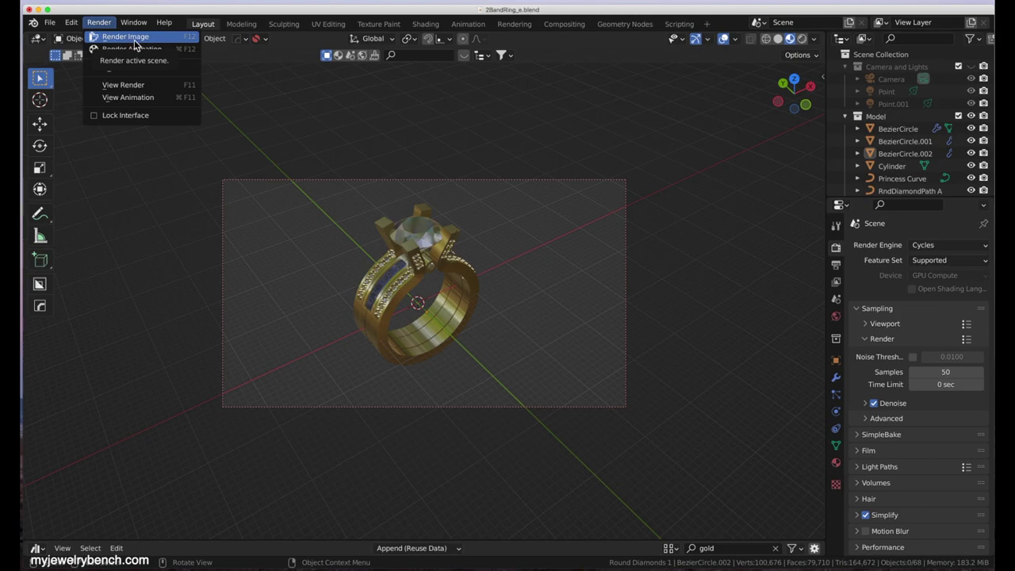
pyautogui.click(127, 37)
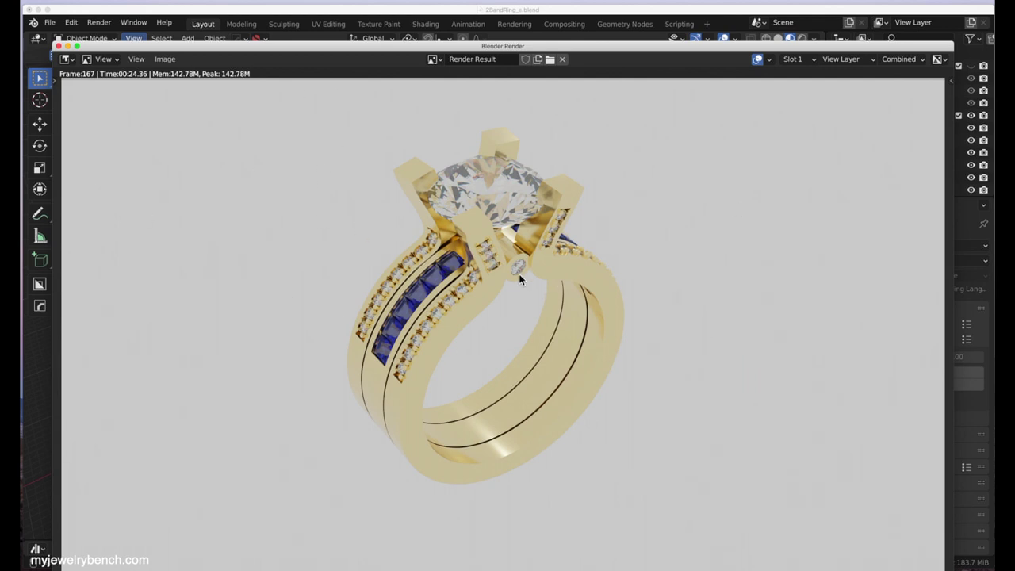
pyautogui.moveTo(373, 49)
pyautogui.mouseDown()
pyautogui.moveTo(363, 45)
pyautogui.moveTo(381, 39)
pyautogui.mouseUp()
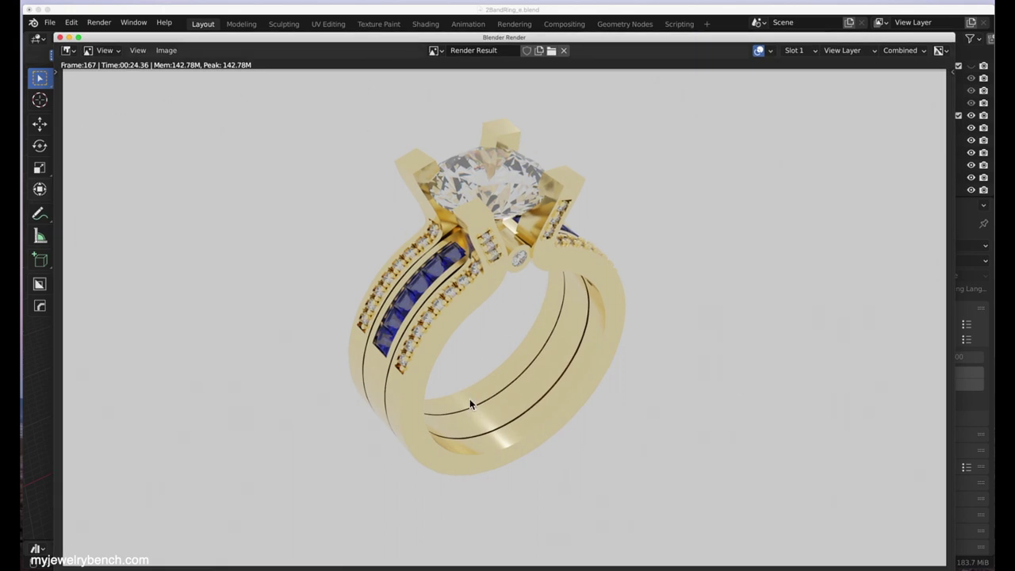
pyautogui.moveTo(469, 398); pyautogui.dragTo(470, 399, button='middle')
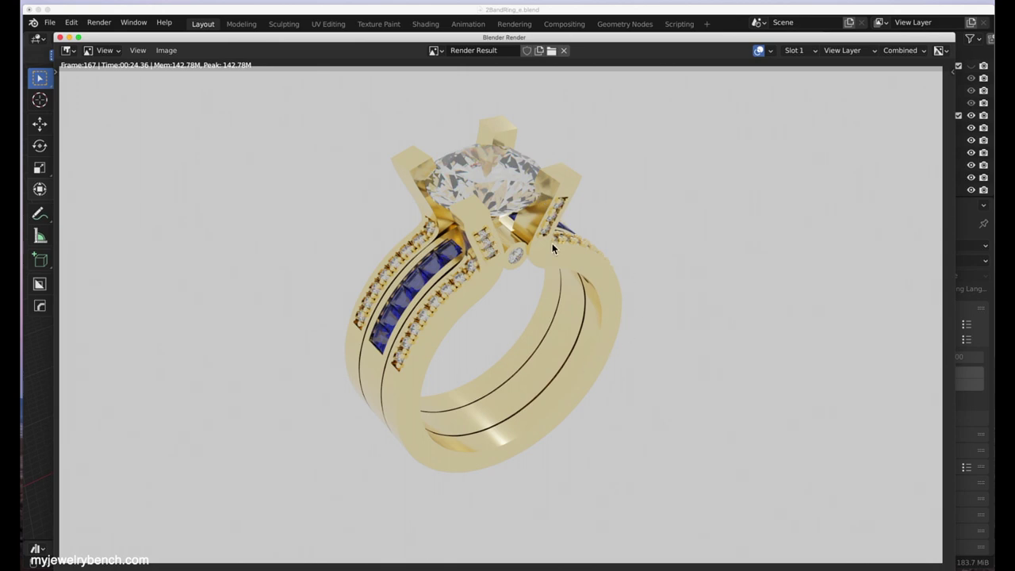
pyautogui.click(60, 37)
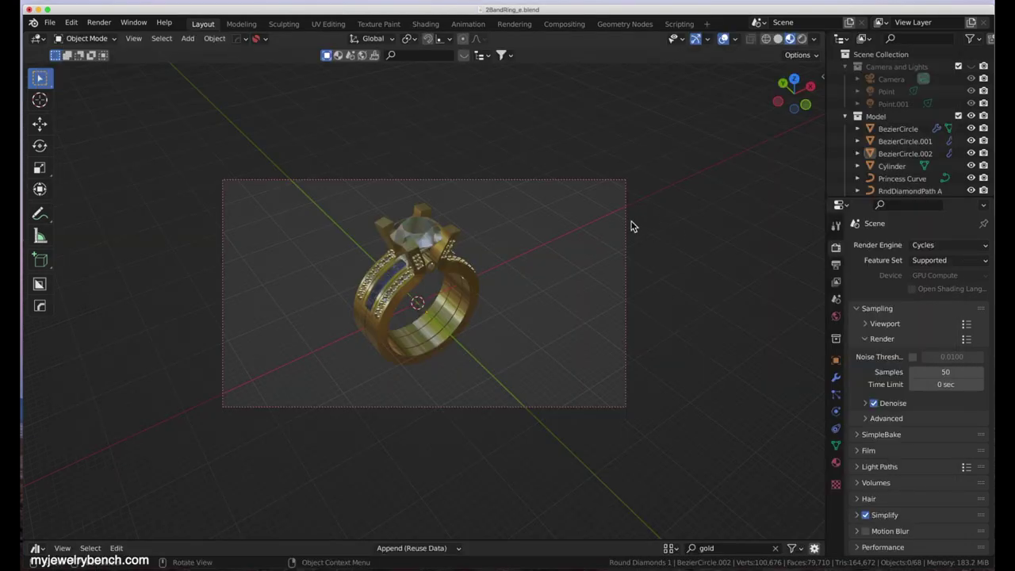
# - Collapse the Model collection and unhide the Camera and Lights collection
pyautogui.hscroll(10, 619, 263)
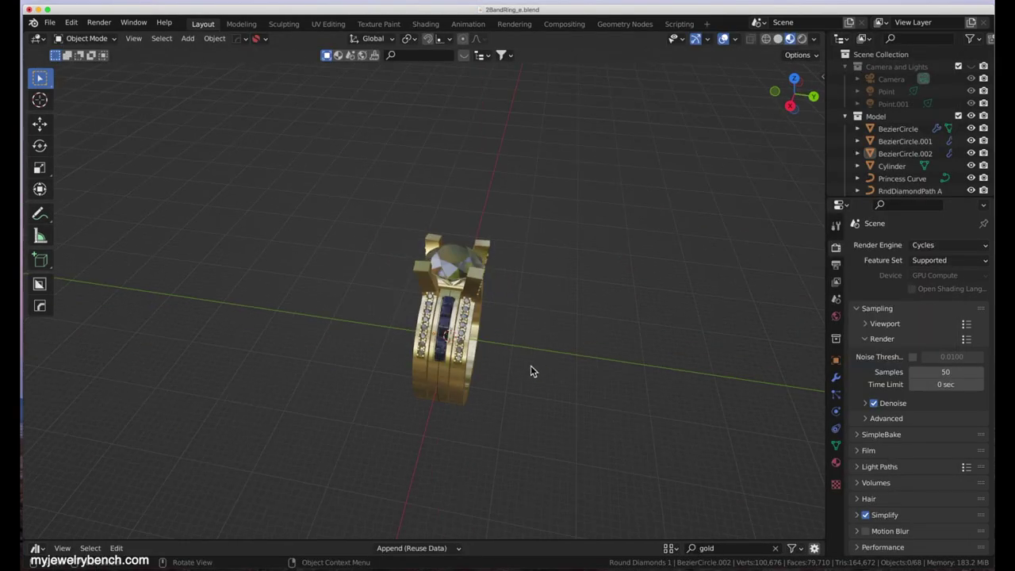
pyautogui.hscroll(10, 503, 372)
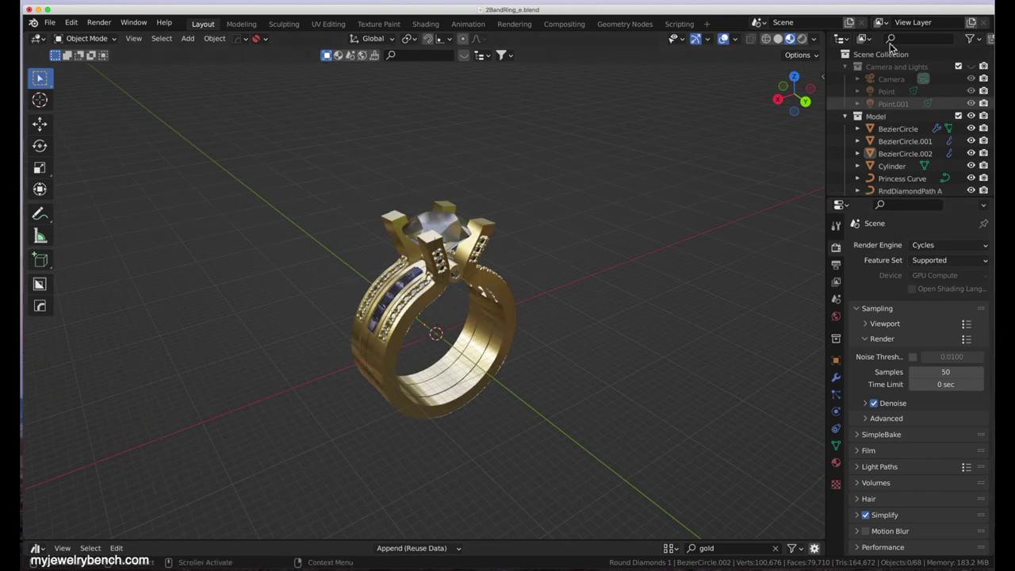
pyautogui.click(845, 115)
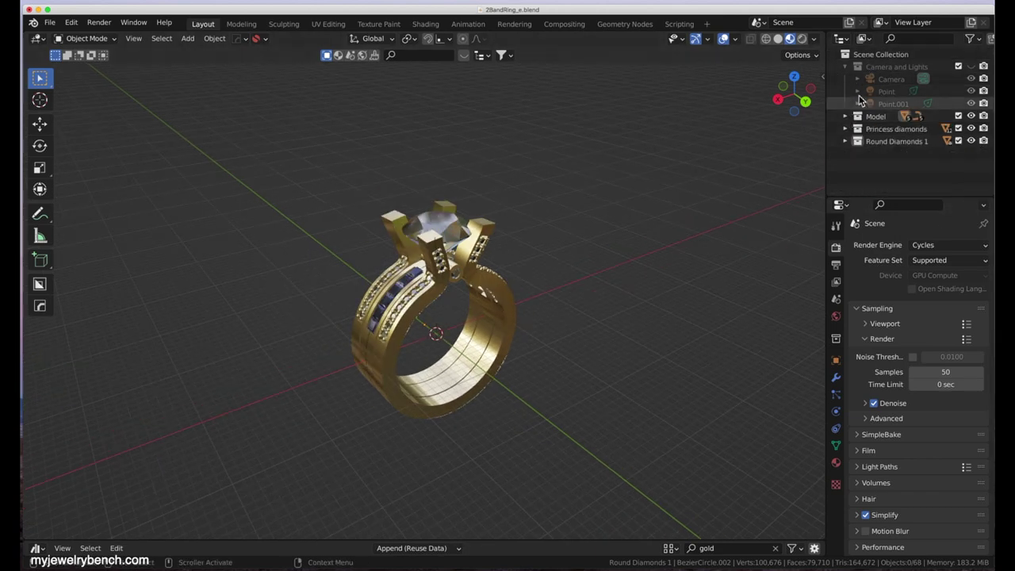
pyautogui.click(893, 80)
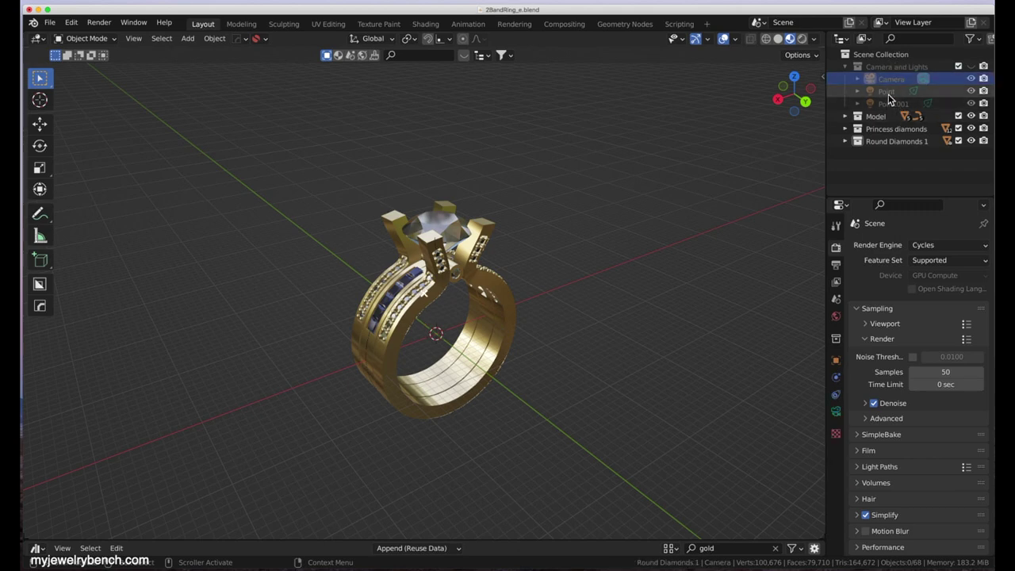
pyautogui.scroll(-4, 439, 292)
pyautogui.scroll(-4, 439, 292)
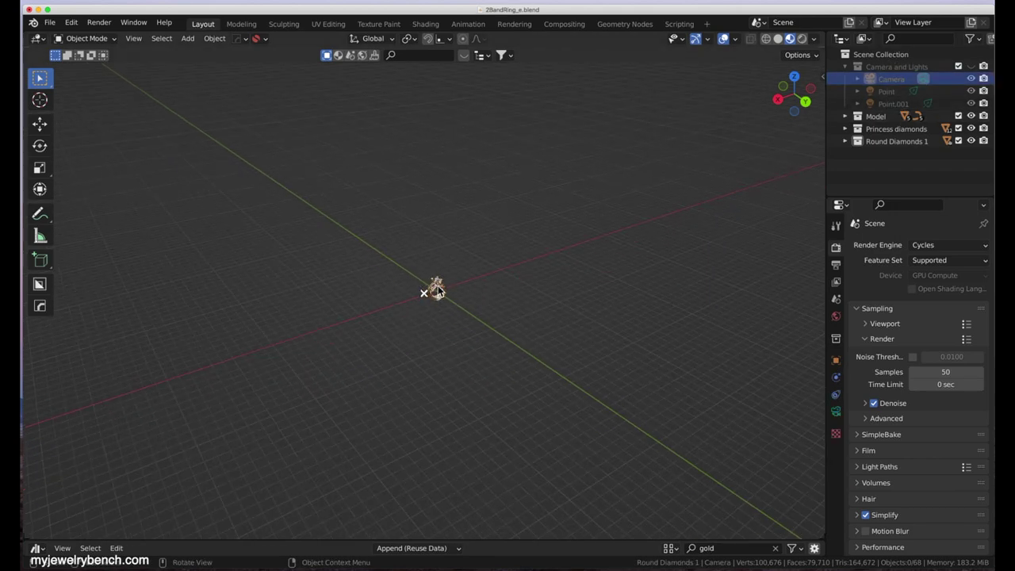
pyautogui.click(971, 66)
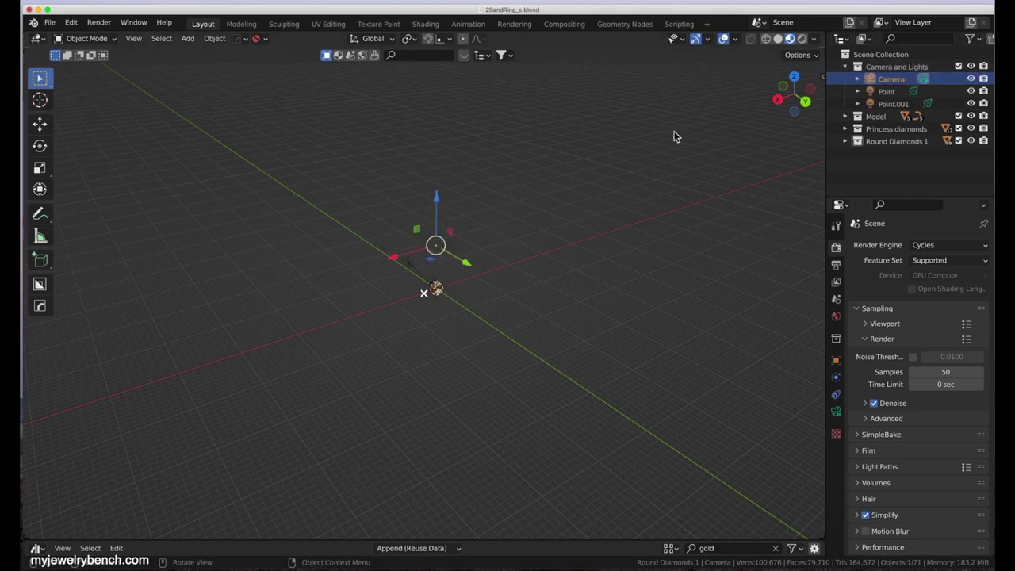
# - Select the lights Point.001 and Point in turn and examine how they are placed and aimed around the ring
pyautogui.scroll(5, 451, 277)
pyautogui.moveTo(397, 299); pyautogui.dragTo(529, 290, button='middle')
pyautogui.click(529, 291)
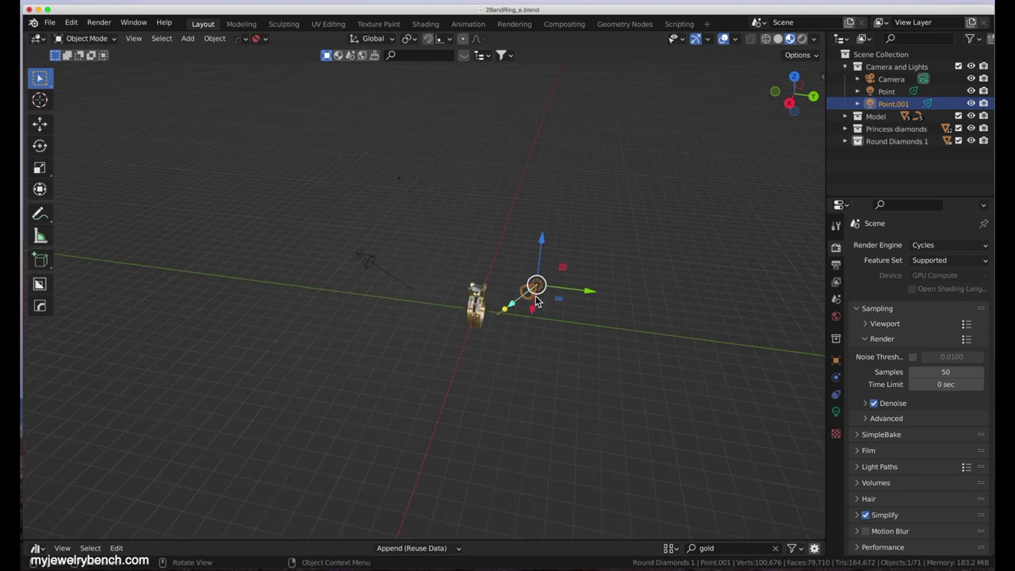
pyautogui.scroll(3, 536, 289)
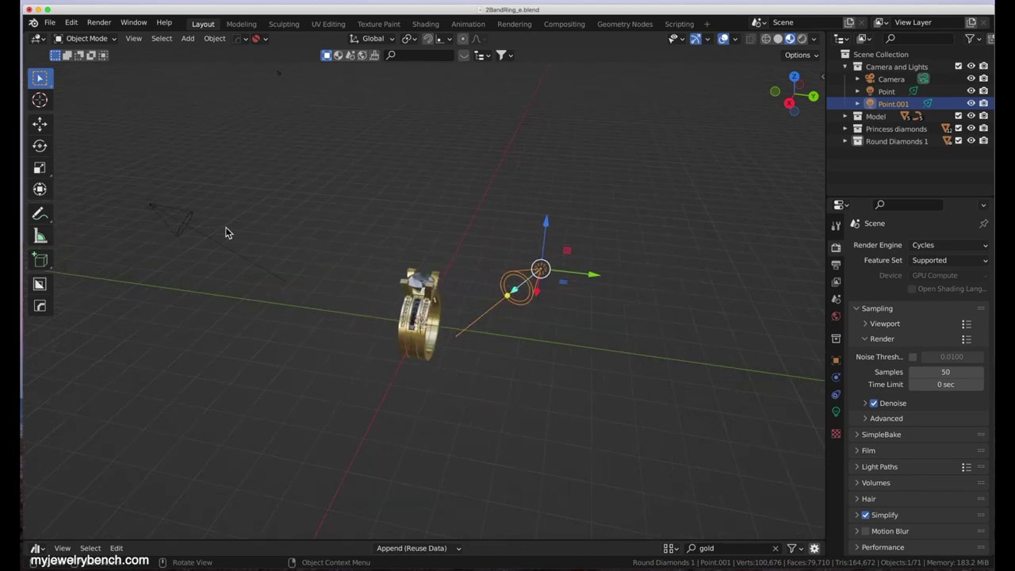
pyautogui.click(161, 203)
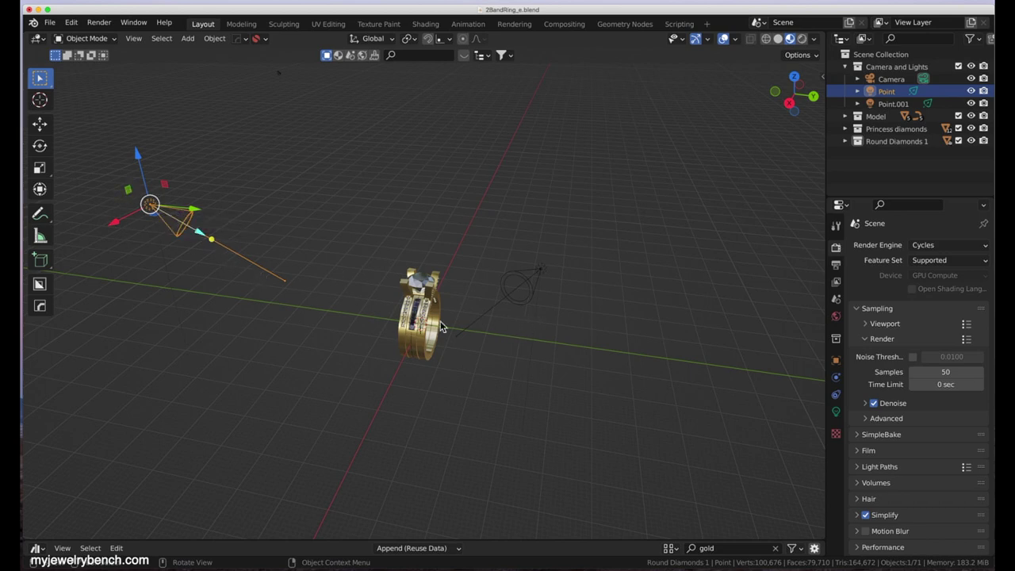
pyautogui.moveTo(514, 298); pyautogui.dragTo(463, 317, button='middle')
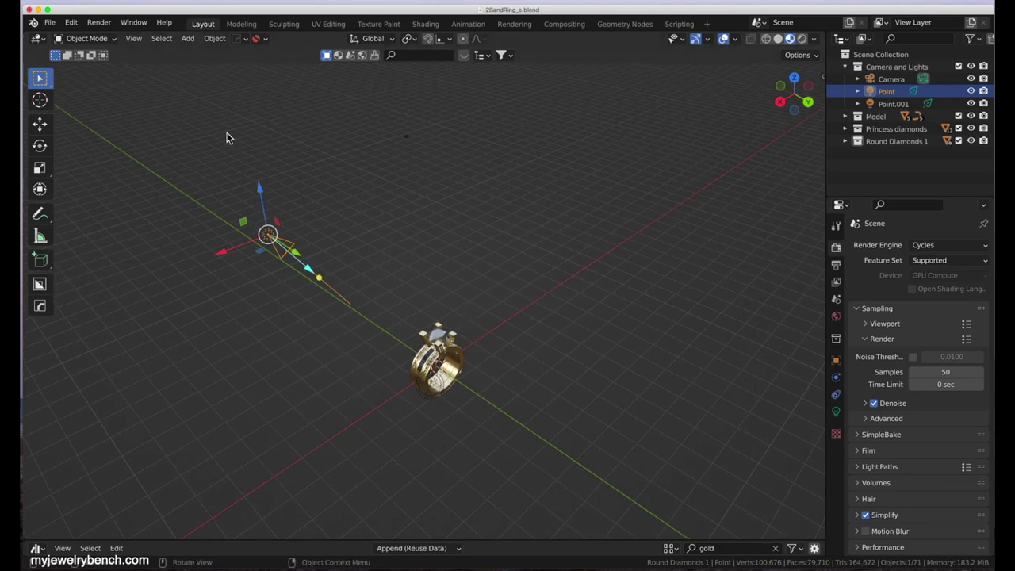
pyautogui.moveTo(460, 405); pyautogui.dragTo(534, 293, button='middle')
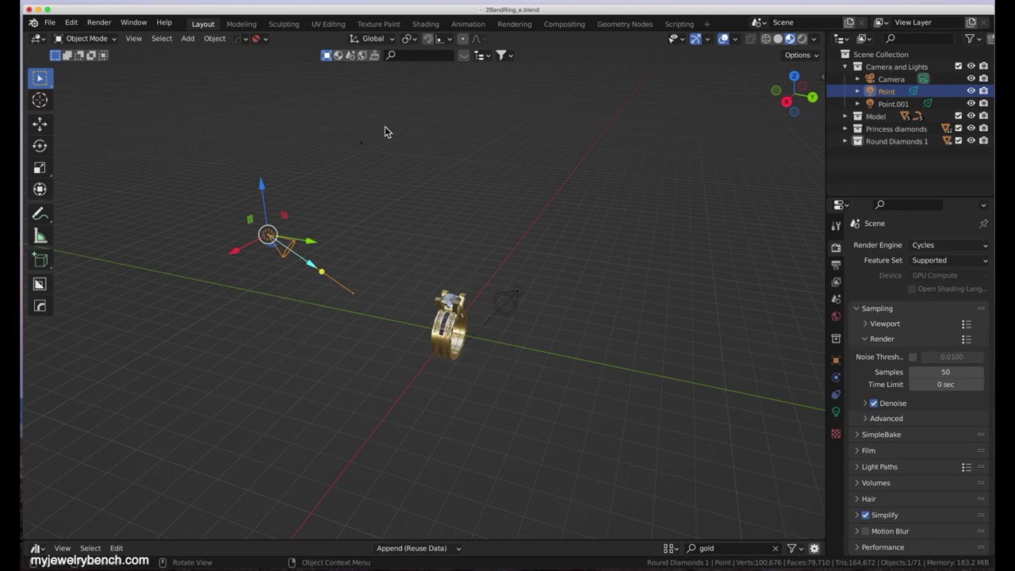
pyautogui.scroll(-3, 387, 193)
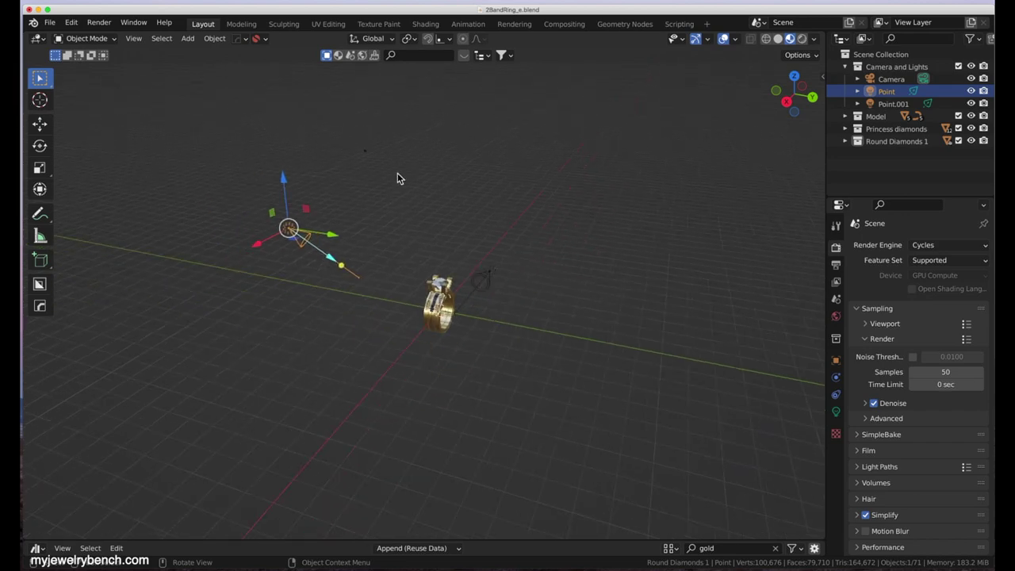
# - Look through the scene camera and check where the ring and lights sit relative to its frame
pyautogui.press('KP_0')
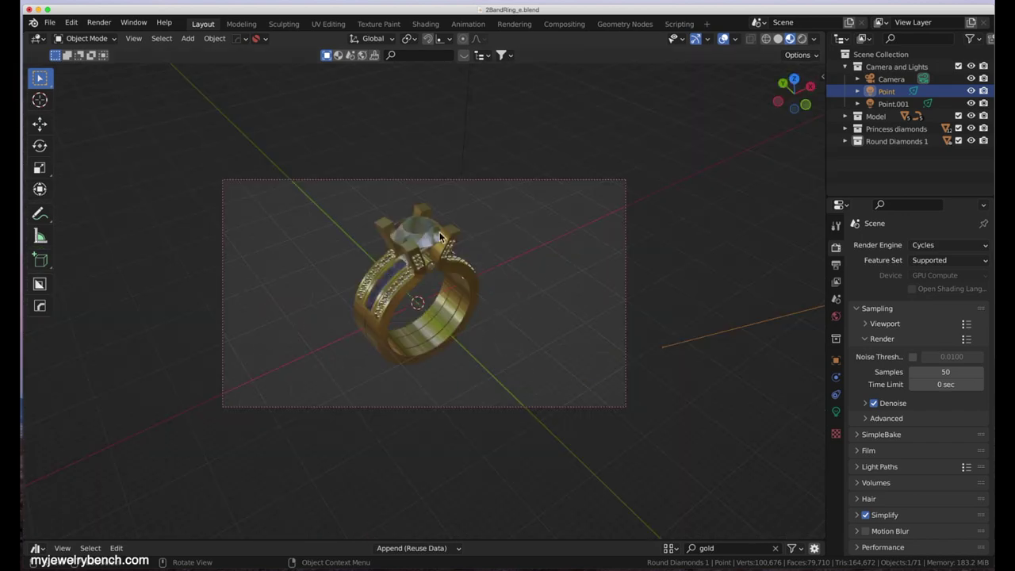
pyautogui.scroll(-8, 445, 248)
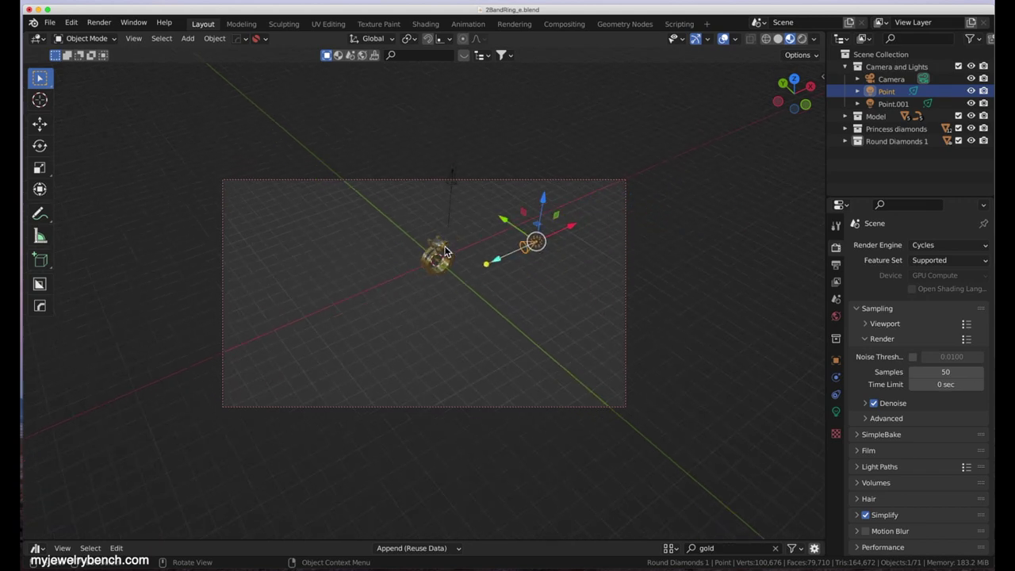
pyautogui.scroll(3, 435, 254)
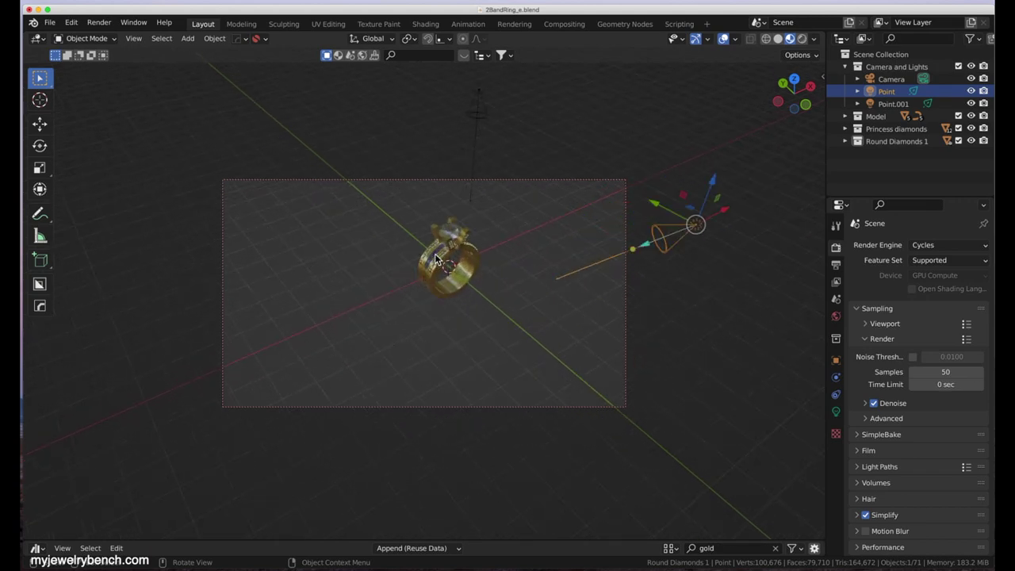
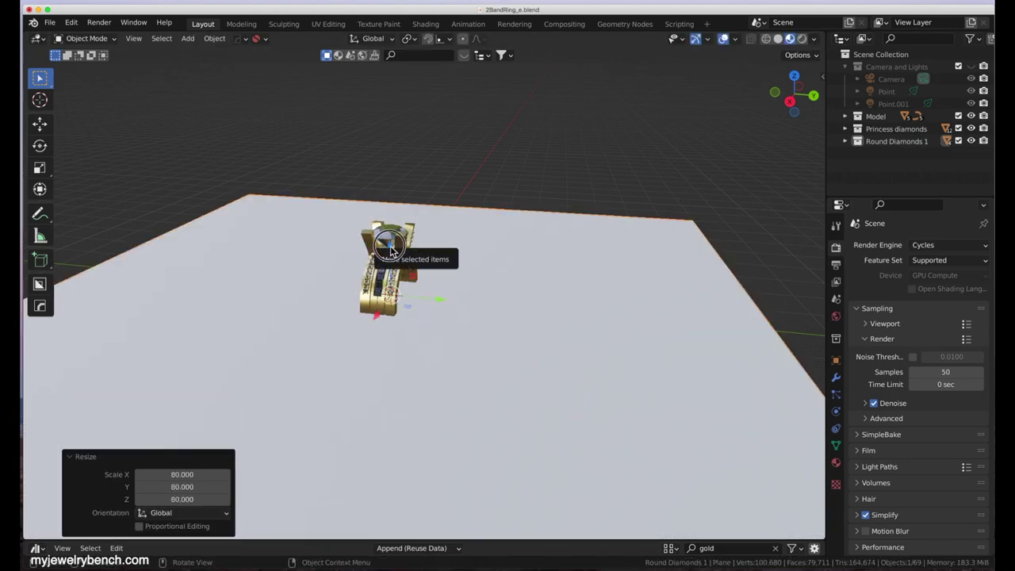
# - Lower the plane about 12.1 mm along Z to sit under the ring and check it through the scene camera
pyautogui.press('g')
pyautogui.press('z')
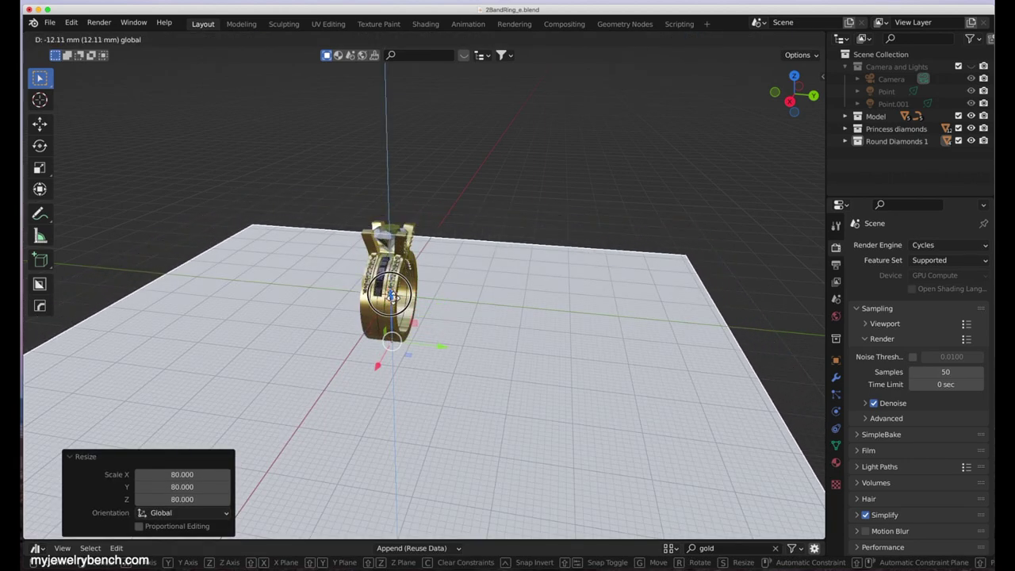
pyautogui.click(390, 294)
pyautogui.scroll(5, 390, 339)
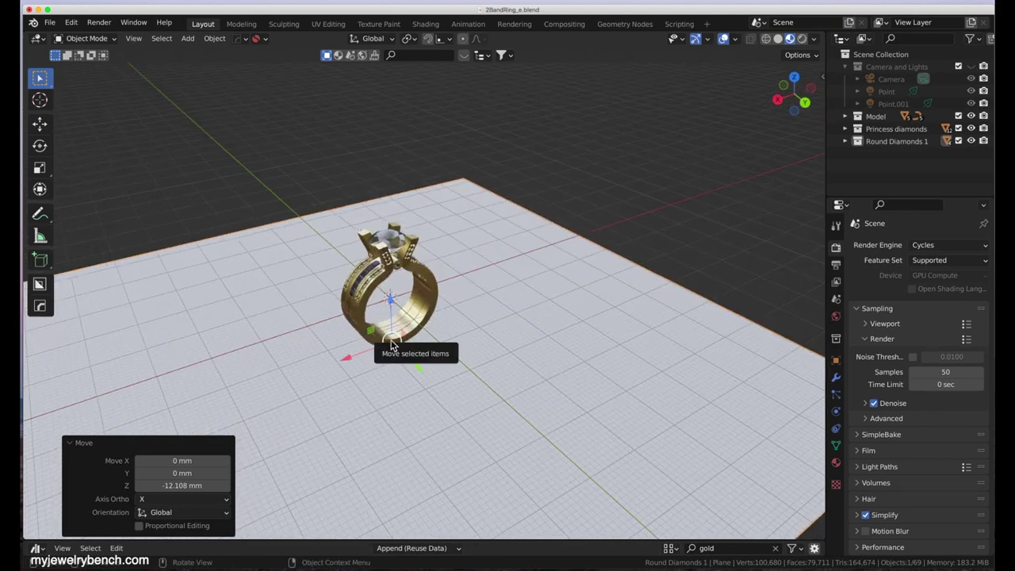
pyautogui.hscroll(-5, 391, 340)
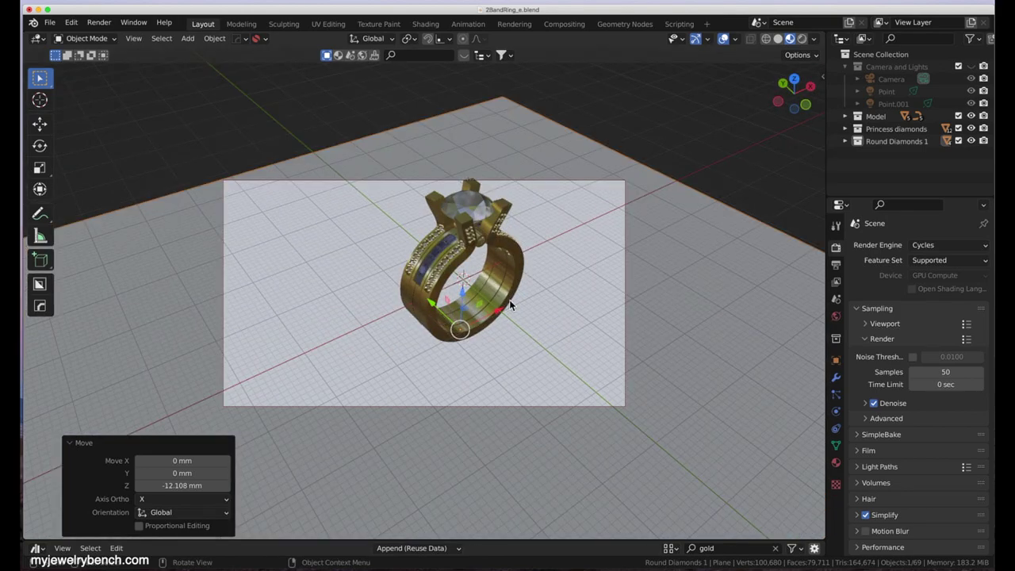
pyautogui.scroll(-4, 505, 303)
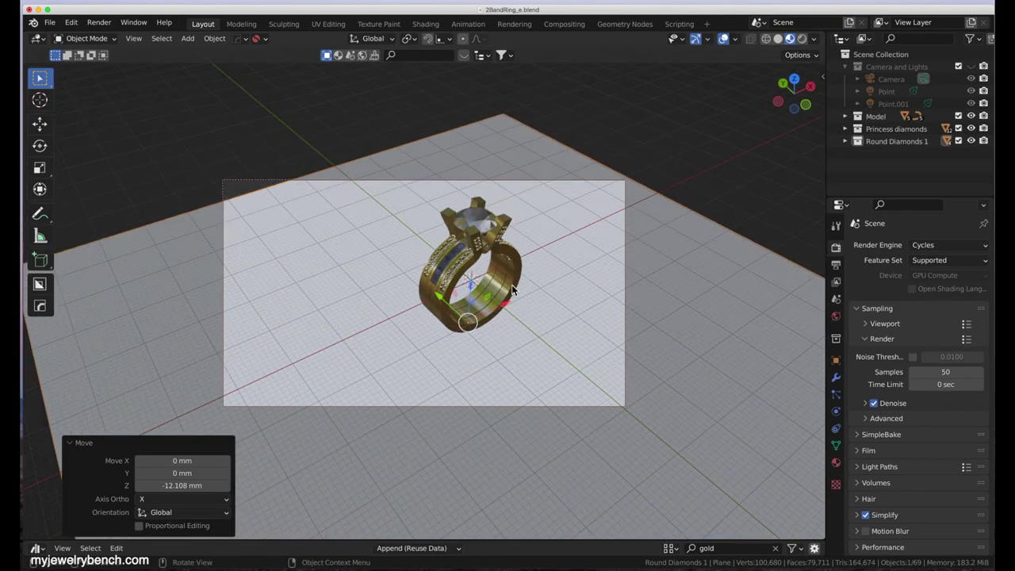
pyautogui.moveTo(509, 294); pyautogui.dragTo(475, 301, button='middle')
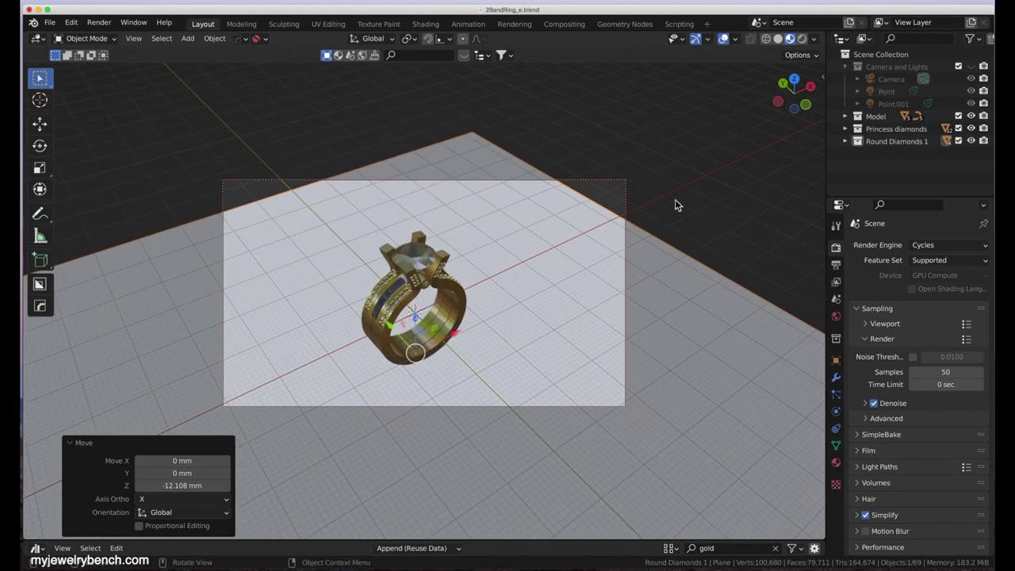
# - In Edit Mode, extrude the plane's two back edges upward along Z to form backdrop walls behind the ring
pyautogui.click(369, 164)
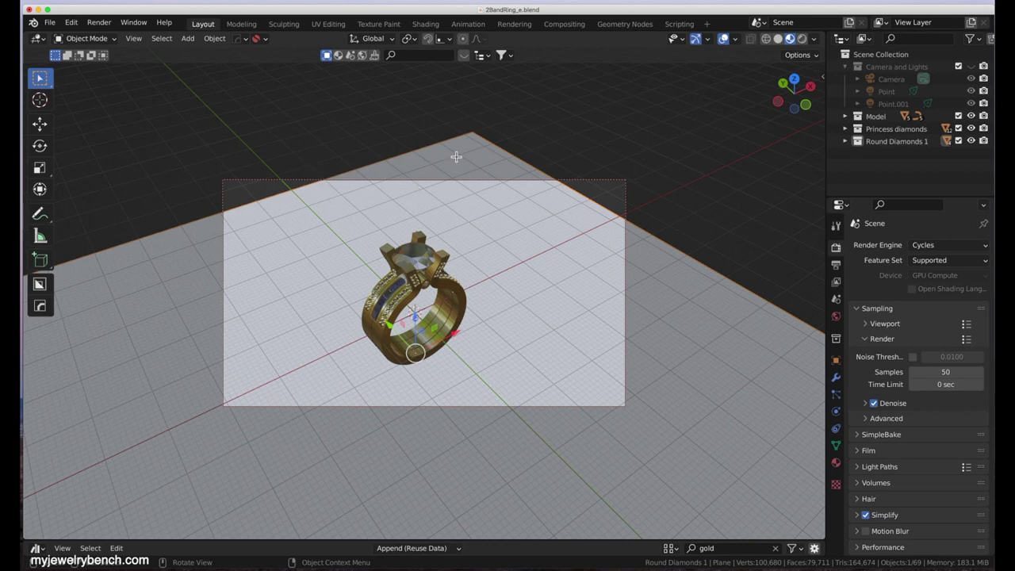
pyautogui.press('Tab')
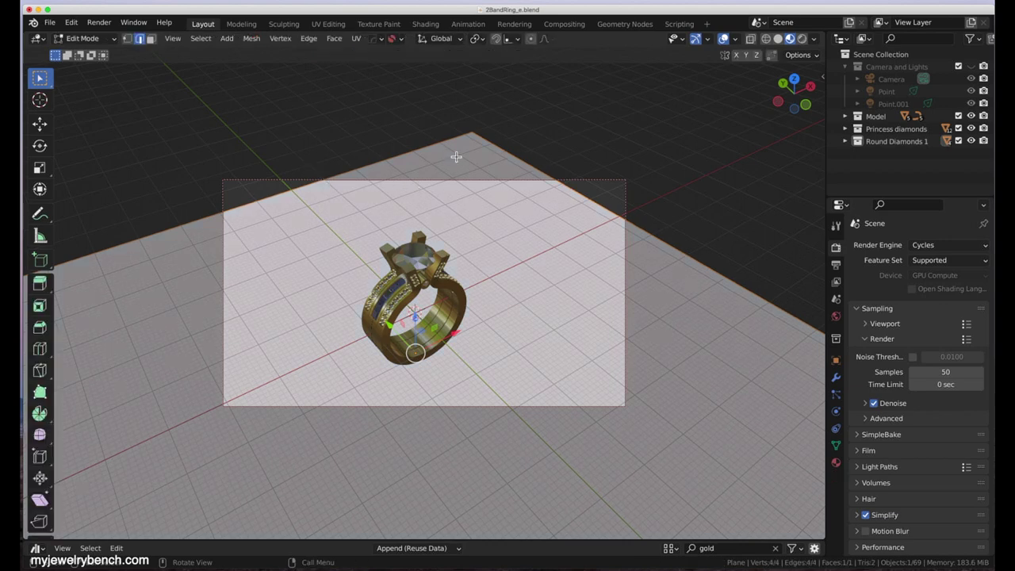
pyautogui.click(406, 161)
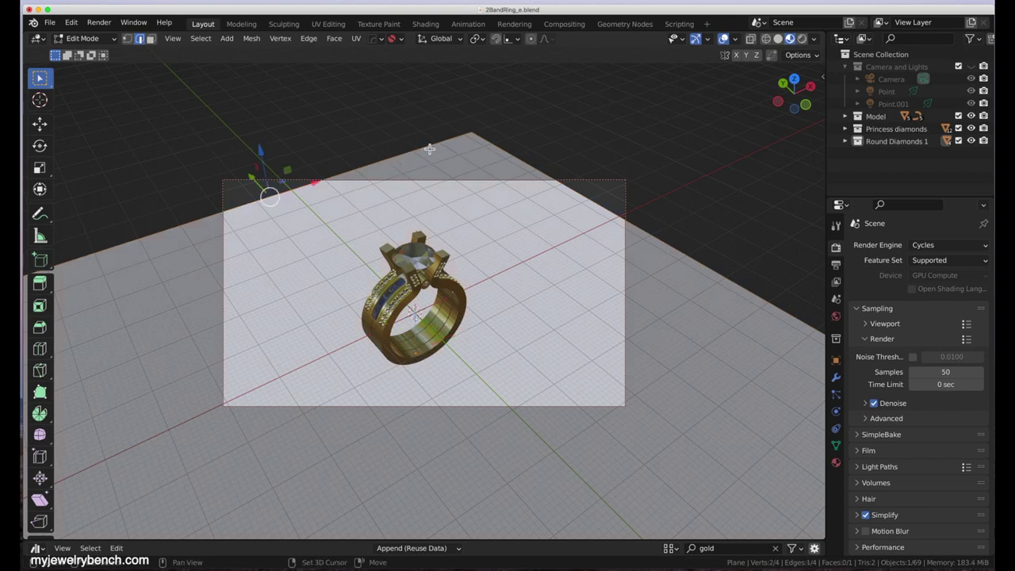
pyautogui.keyDown('shift'); pyautogui.click(512, 152); pyautogui.keyUp('shift')
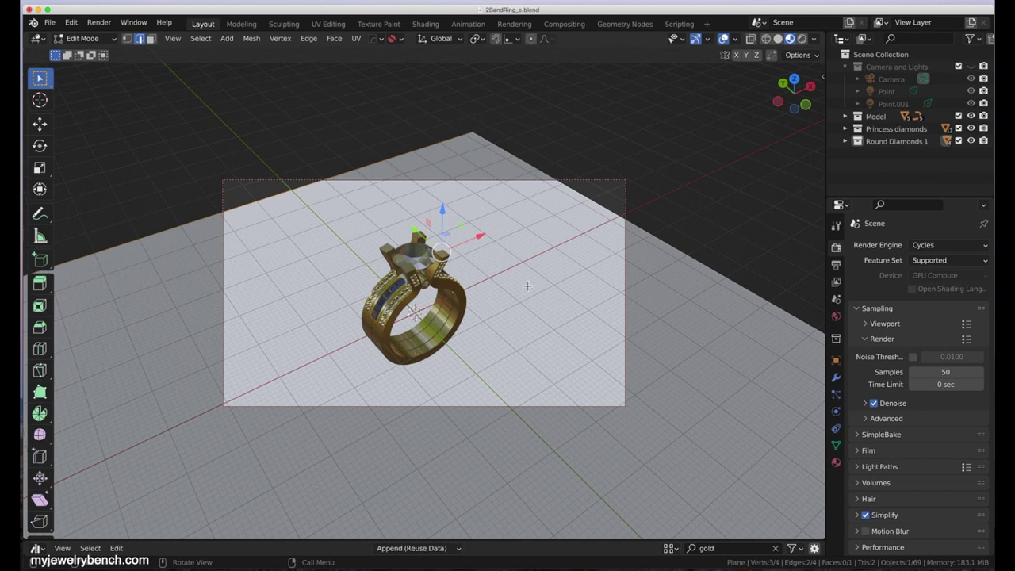
pyautogui.press('e')
pyautogui.press('z')
pyautogui.press('z')
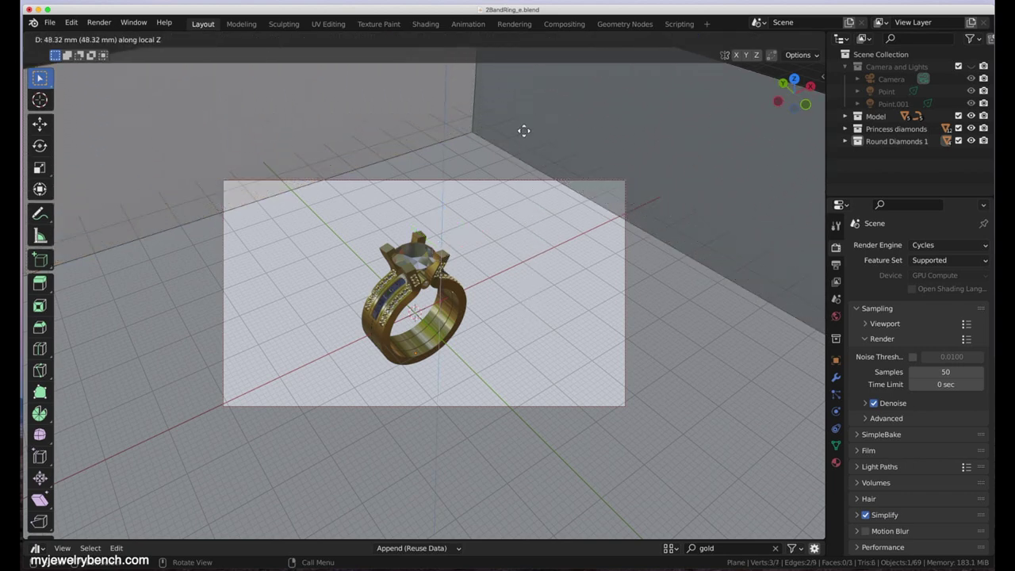
pyautogui.click(513, 55)
# - Bevel the vertical corner edge and the two wall-to-floor edges with about 0.199 mm width and 21 segments, and return to Object Mode
pyautogui.moveTo(502, 255)
pyautogui.mouseDown(button='middle')
pyautogui.moveTo(471, 234)
pyautogui.moveTo(502, 256)
pyautogui.mouseUp(button='middle')
pyautogui.moveTo(563, 193); pyautogui.dragTo(330, 266, button='middle')
pyautogui.scroll(-6, 321, 228)
pyautogui.scroll(3, 330, 265)
pyautogui.click(342, 181)
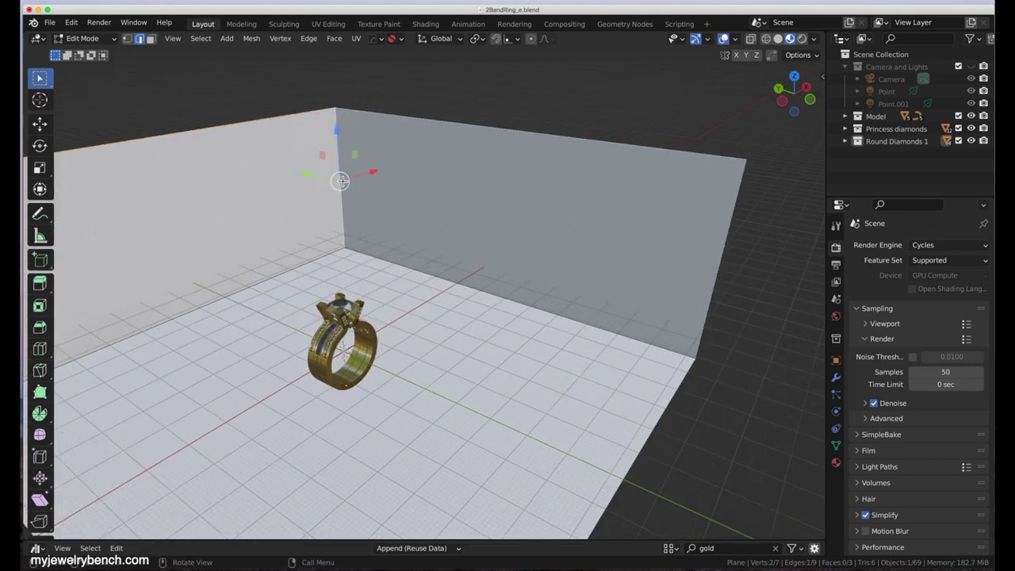
pyautogui.keyDown('shift'); pyautogui.click(246, 294); pyautogui.keyUp('shift')
pyautogui.keyDown('shift'); pyautogui.click(470, 288); pyautogui.keyUp('shift')
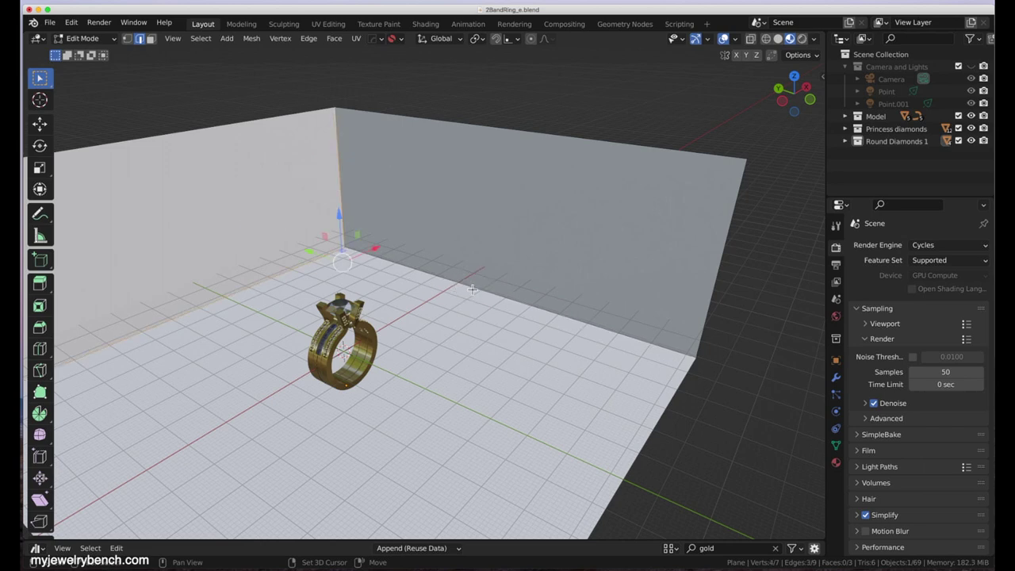
pyautogui.hotkey('ctrl', 'b')
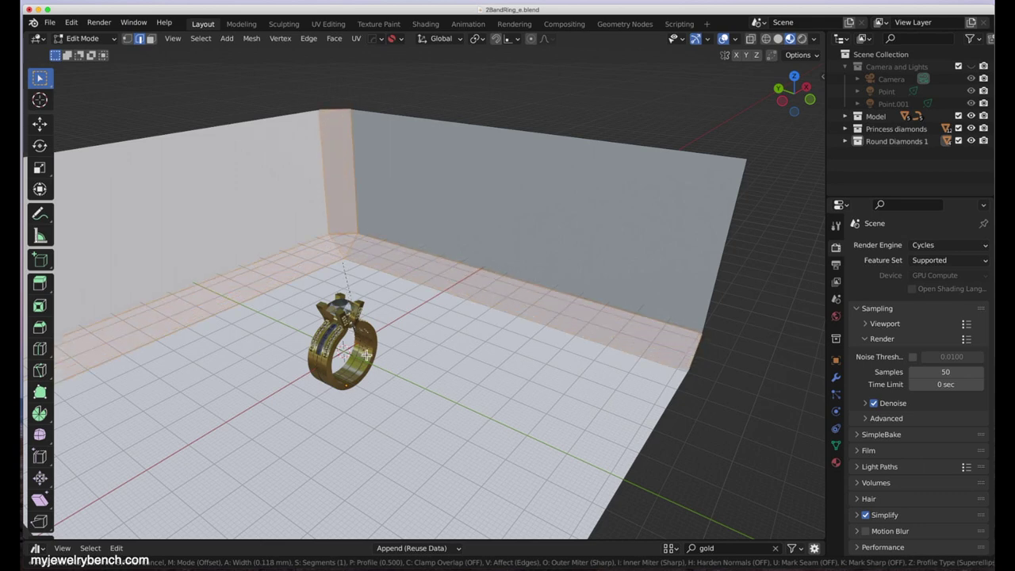
pyautogui.scroll(14, 369, 366)
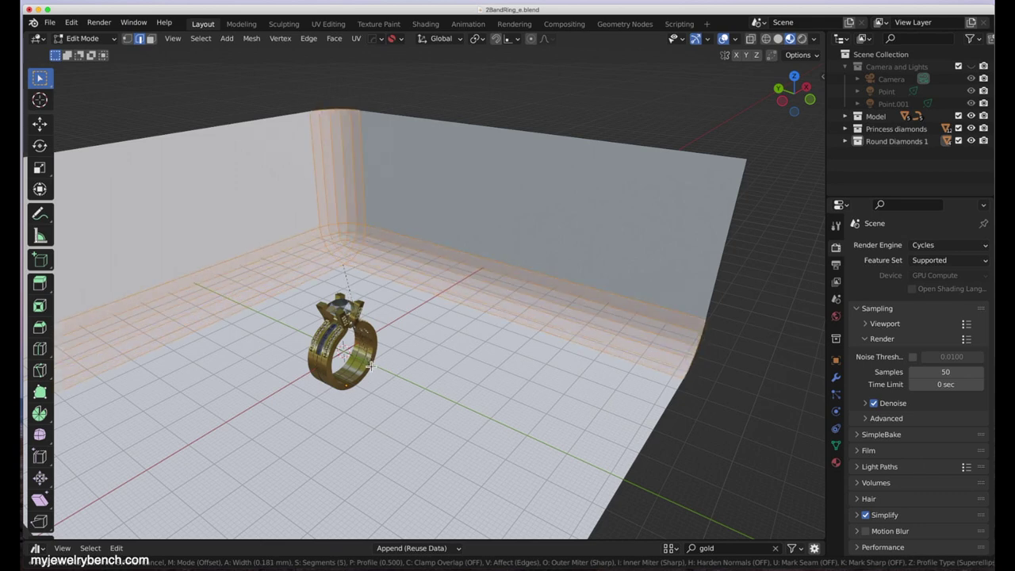
pyautogui.scroll(5, 357, 373)
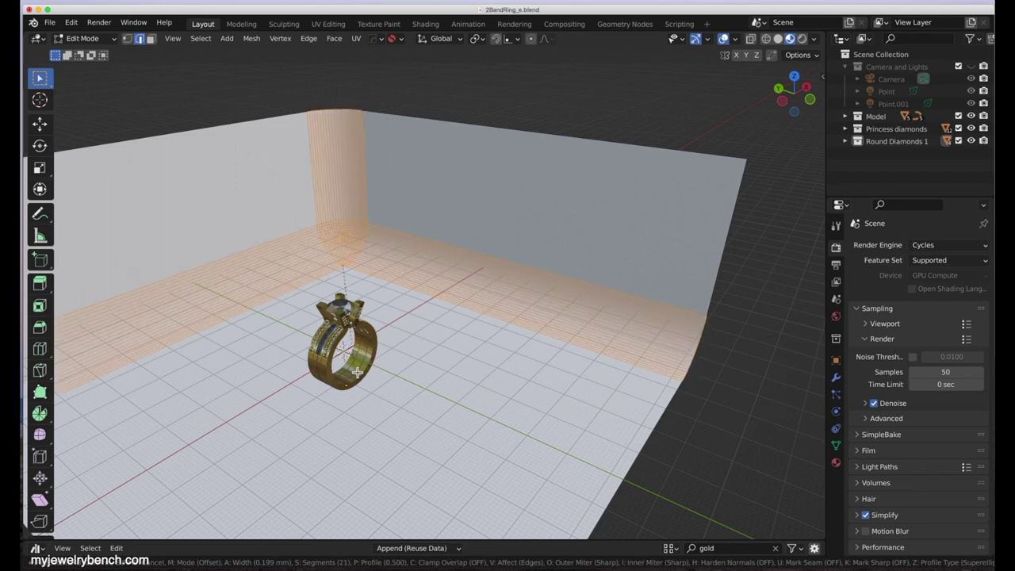
pyautogui.click(358, 373)
pyautogui.press('Tab')
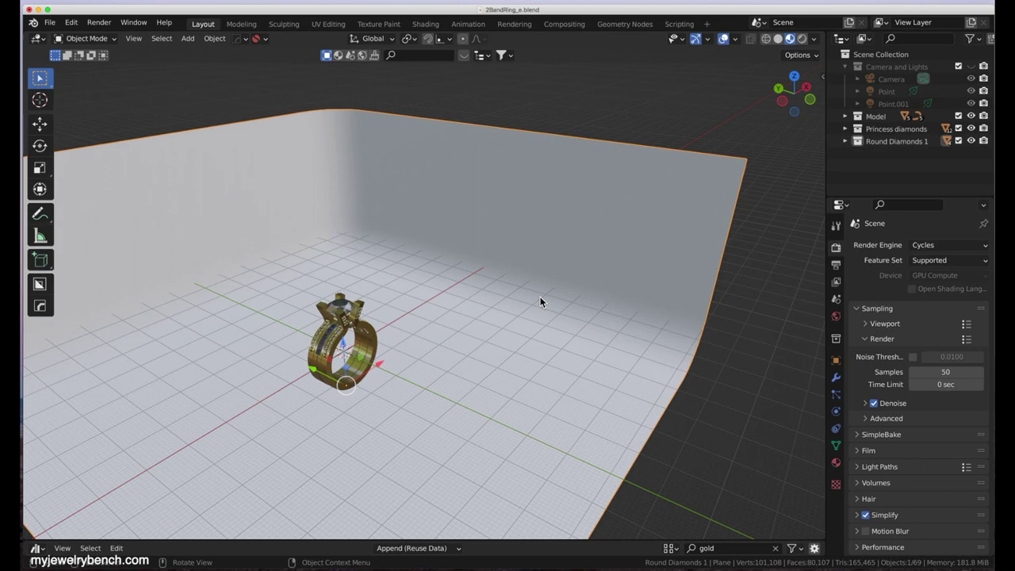
# - Check the ring and rounded backdrop through the scene camera, briefly previewing them with rendered shading before returning to material preview
pyautogui.press('KP_0')
pyautogui.press('KP_Decimal')
pyautogui.scroll(-4, 502, 295)
pyautogui.moveTo(469, 294); pyautogui.dragTo(424, 300, button='middle')
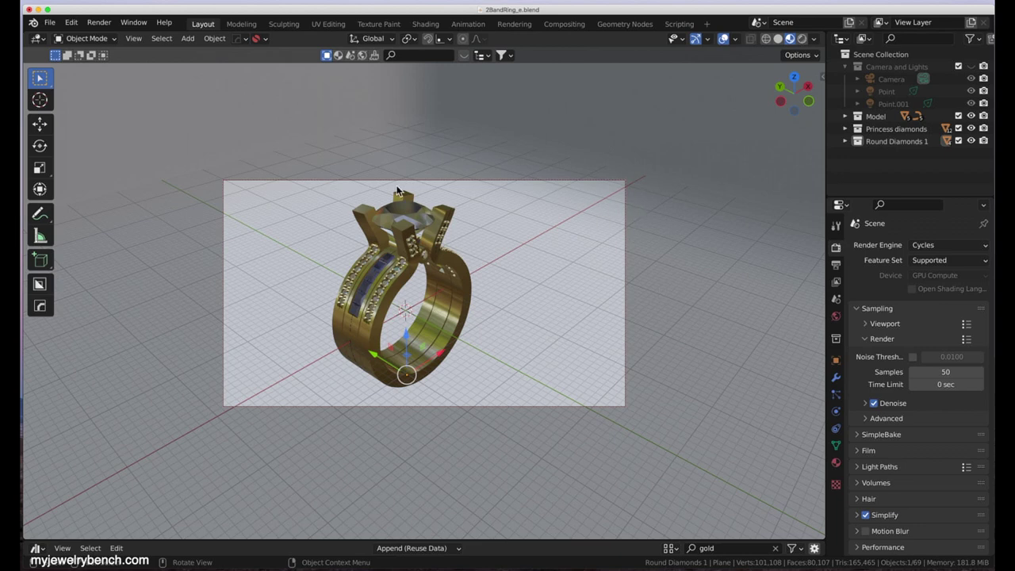
pyautogui.click(801, 38)
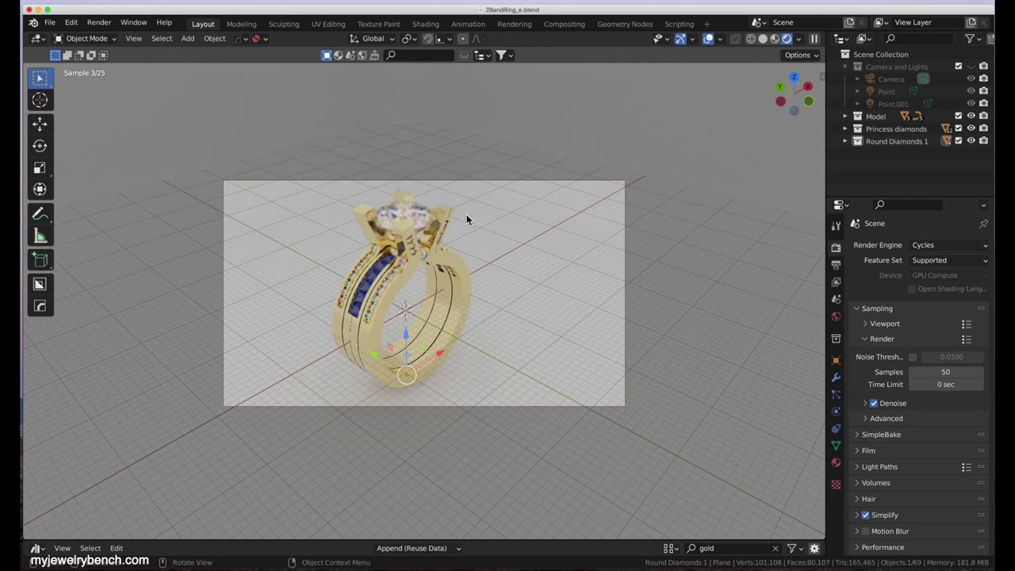
pyautogui.click(774, 39)
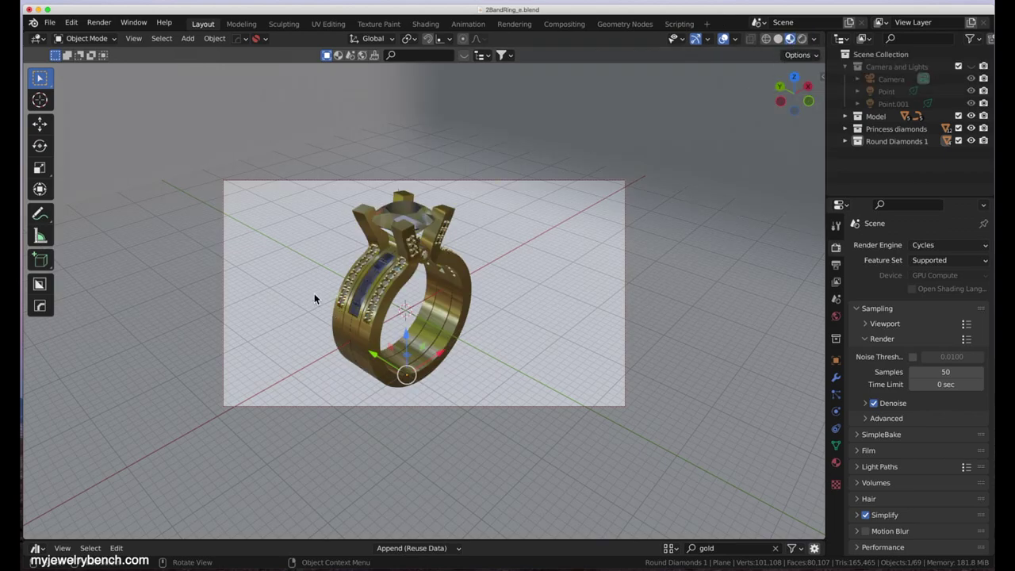
# - Leave the camera view, enlarge the asset browser and clear its gold search filter
pyautogui.press('KP_0')
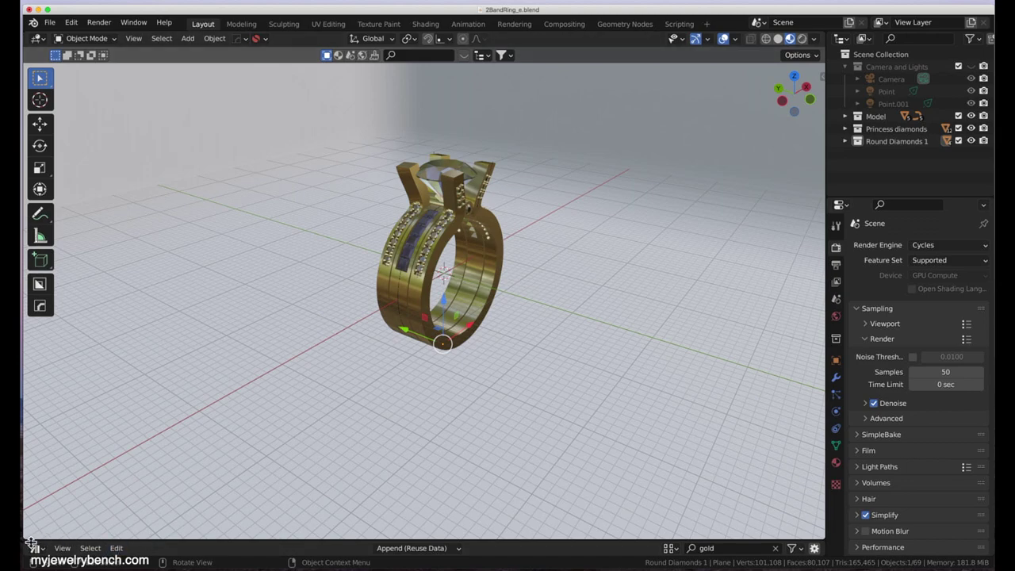
pyautogui.moveTo(31, 544); pyautogui.dragTo(115, 295)
pyautogui.click(775, 303)
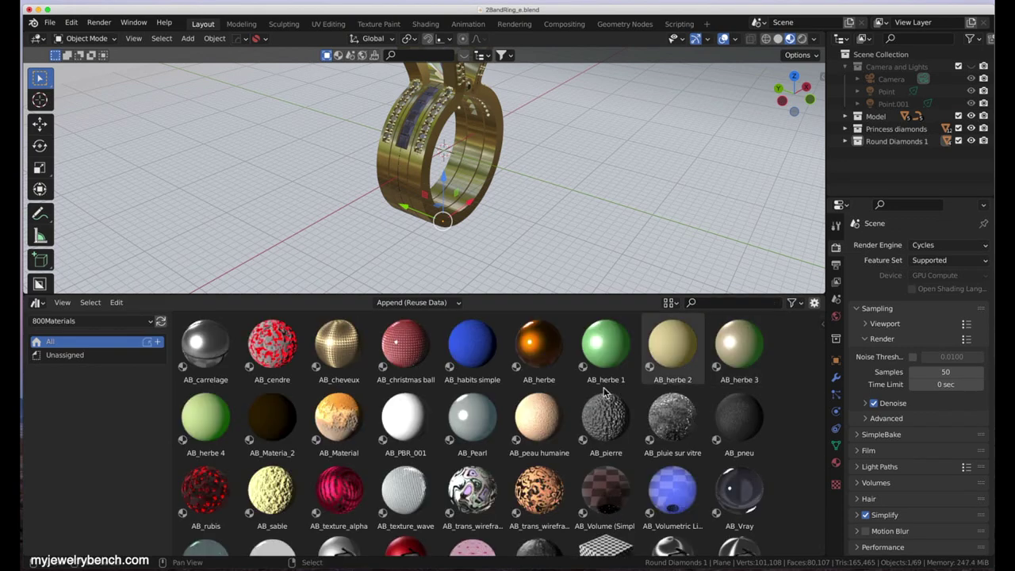
# - Find the dark grey CP_PaintFinish_Me material in the 800Materials library and apply it to the backdrop
pyautogui.scroll(-4, 424, 412)
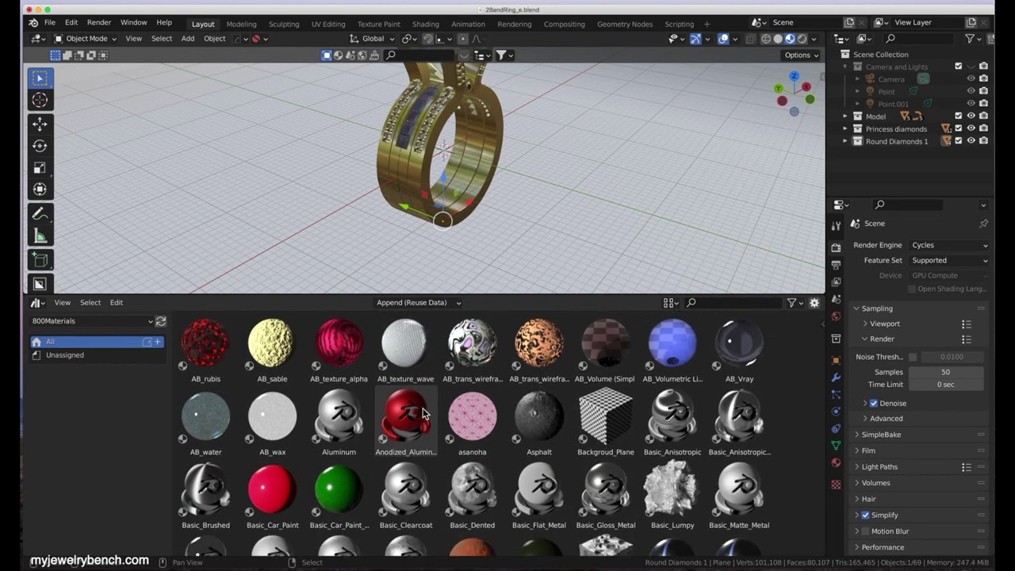
pyautogui.scroll(-4, 424, 413)
pyautogui.scroll(-5, 426, 432)
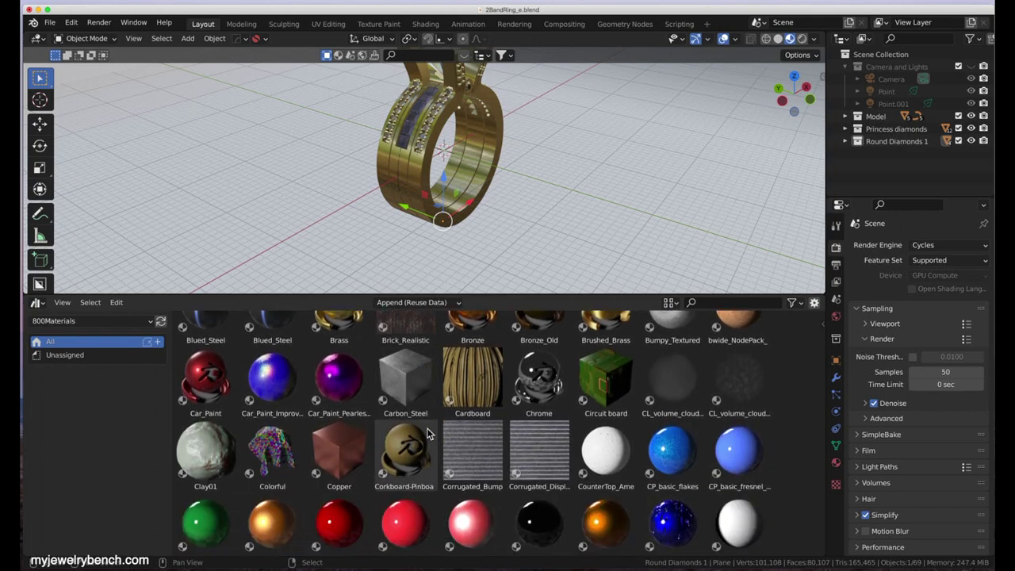
pyautogui.scroll(-4, 543, 469)
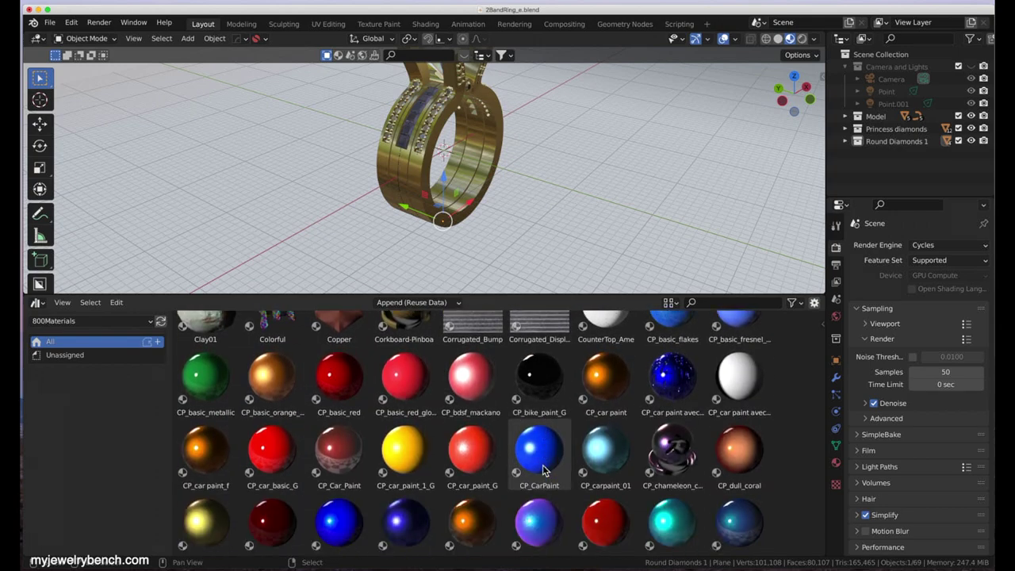
pyautogui.scroll(-6, 542, 469)
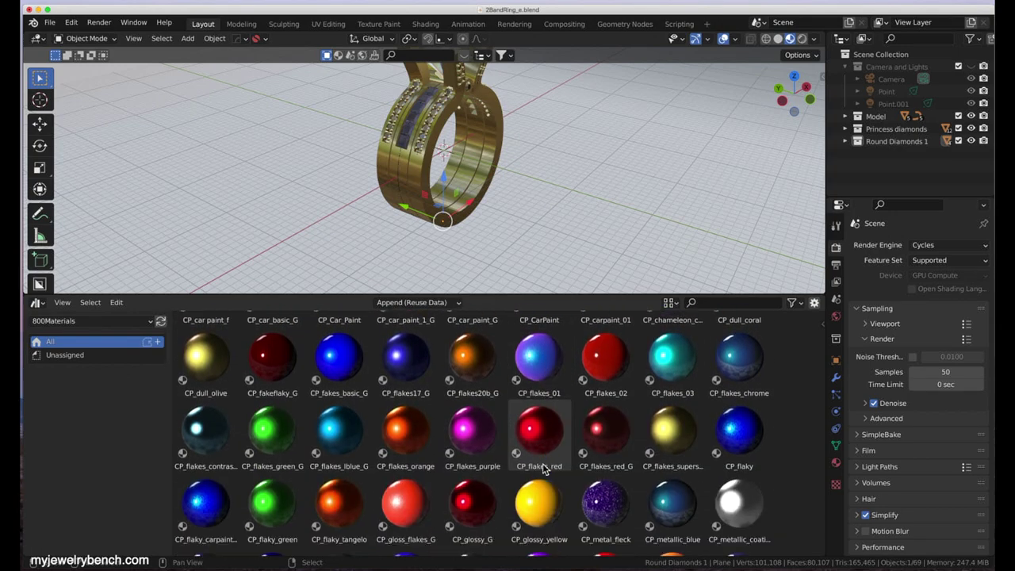
pyautogui.scroll(-3, 542, 469)
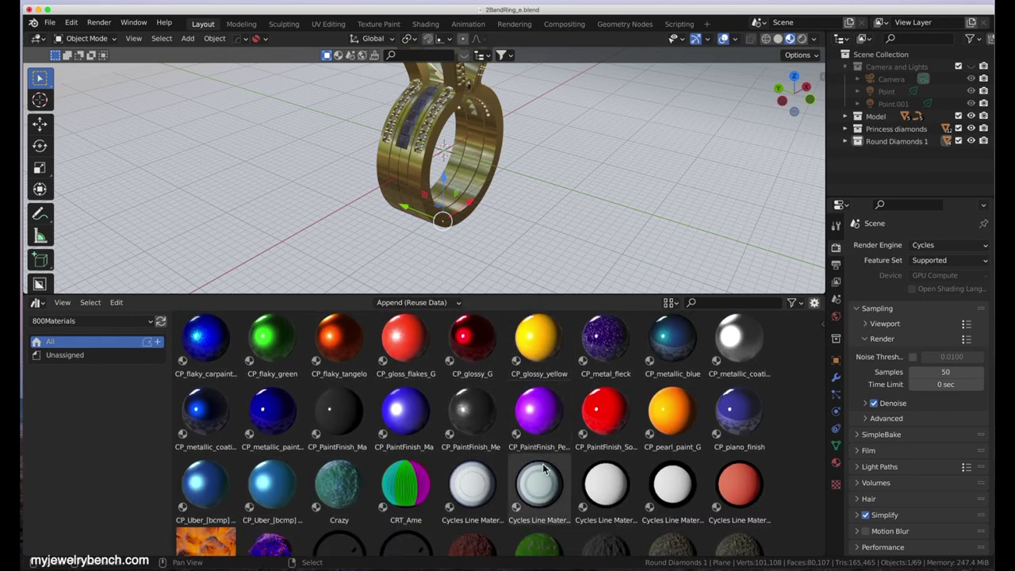
pyautogui.scroll(-1, 542, 469)
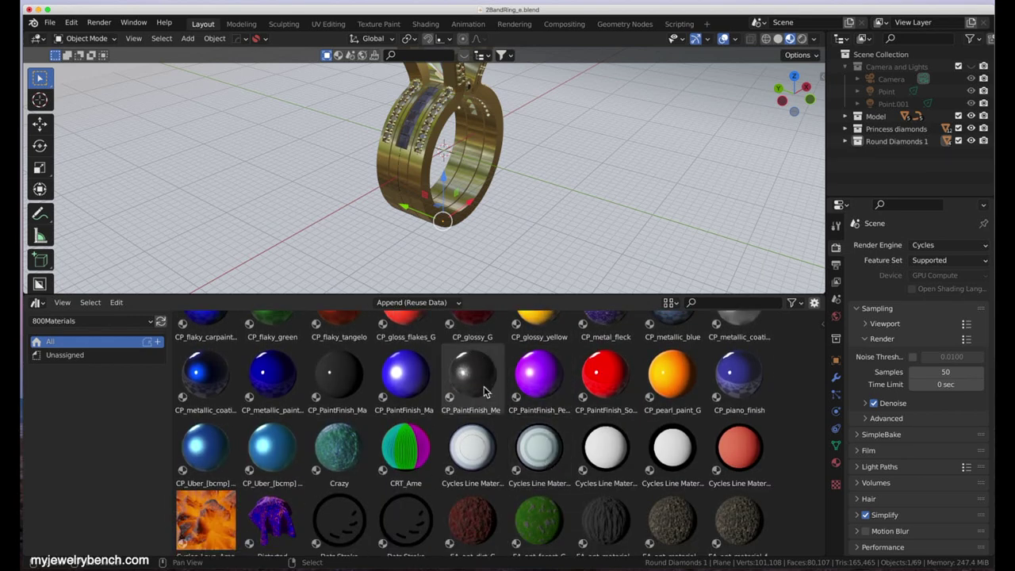
pyautogui.moveTo(469, 373); pyautogui.dragTo(553, 245)
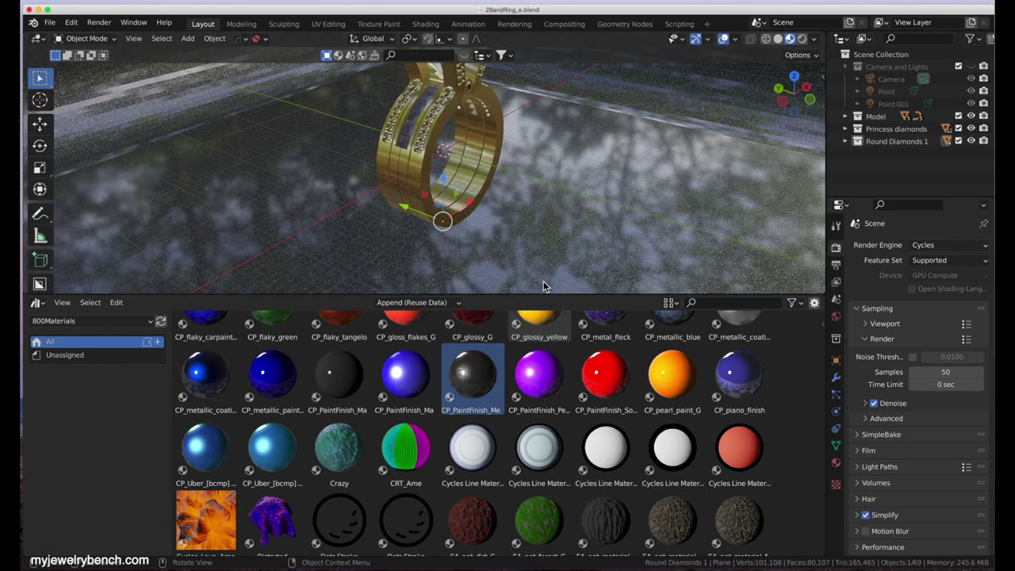
# - Shrink the asset browser and preview the ring on the backdrop from a lower angle with rendered shading
pyautogui.moveTo(545, 298); pyautogui.dragTo(546, 444)
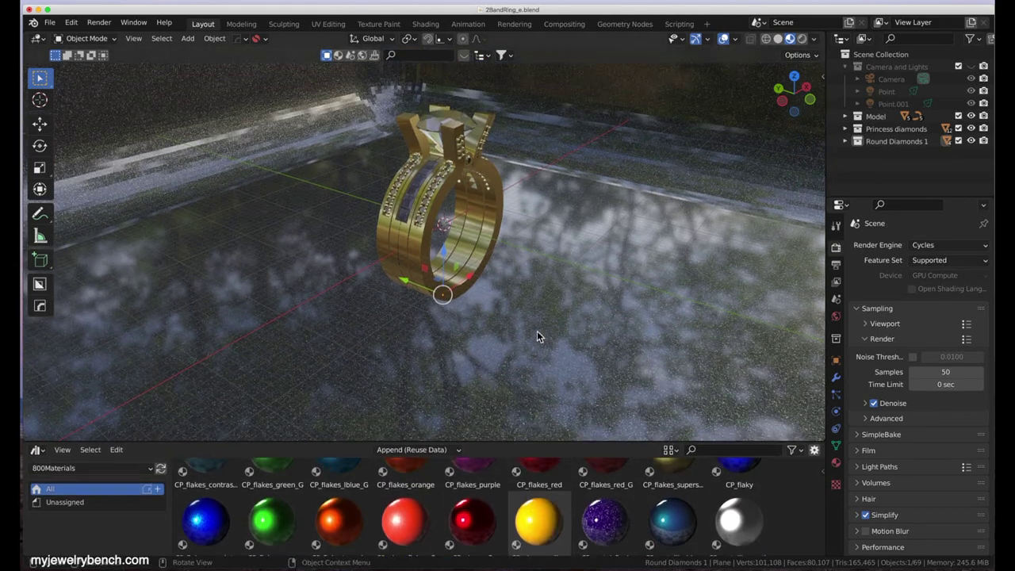
pyautogui.moveTo(529, 332)
pyautogui.mouseDown(button='middle')
pyautogui.moveTo(500, 338)
pyautogui.moveTo(481, 311)
pyautogui.moveTo(502, 312)
pyautogui.mouseUp(button='middle')
pyautogui.click(803, 37)
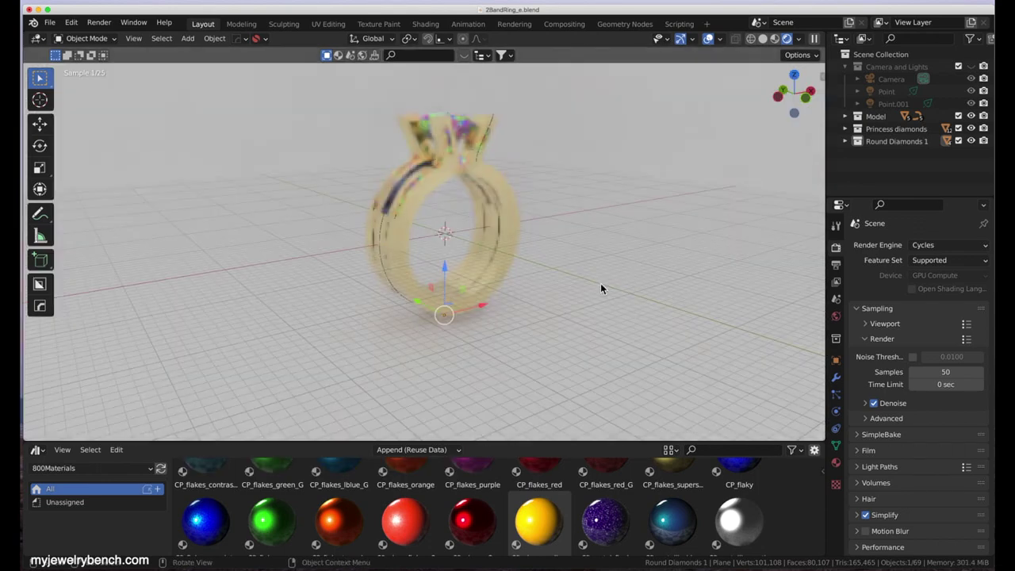
# - Apply the GL_mirror_disper material from the 800Materials library to the backdrop and return the viewport to material preview
pyautogui.scroll(-4, 487, 499)
pyautogui.scroll(-12, 497, 502)
pyautogui.scroll(-10, 497, 501)
pyautogui.scroll(5, 463, 493)
pyautogui.moveTo(463, 503); pyautogui.dragTo(501, 329)
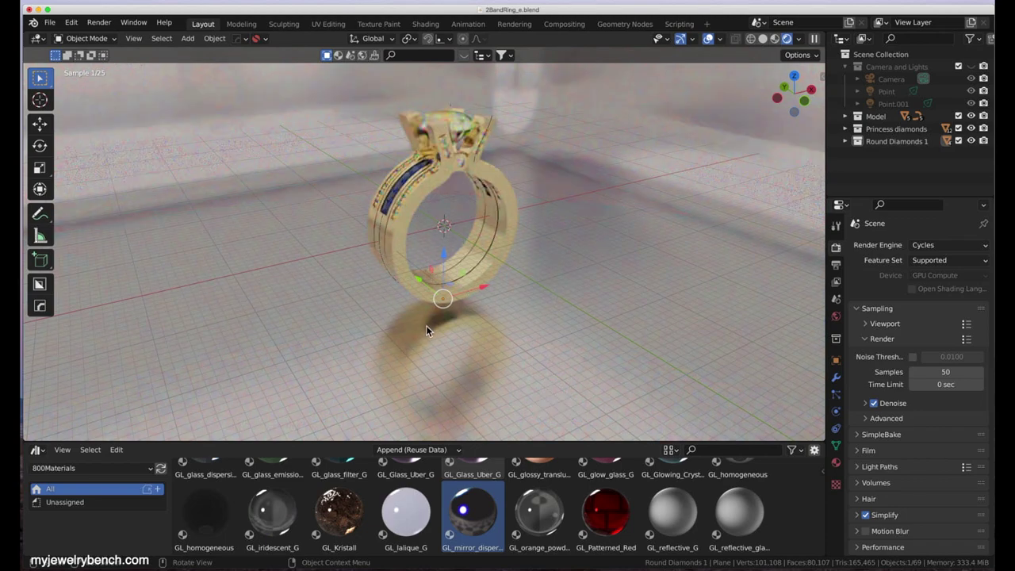
pyautogui.click(774, 38)
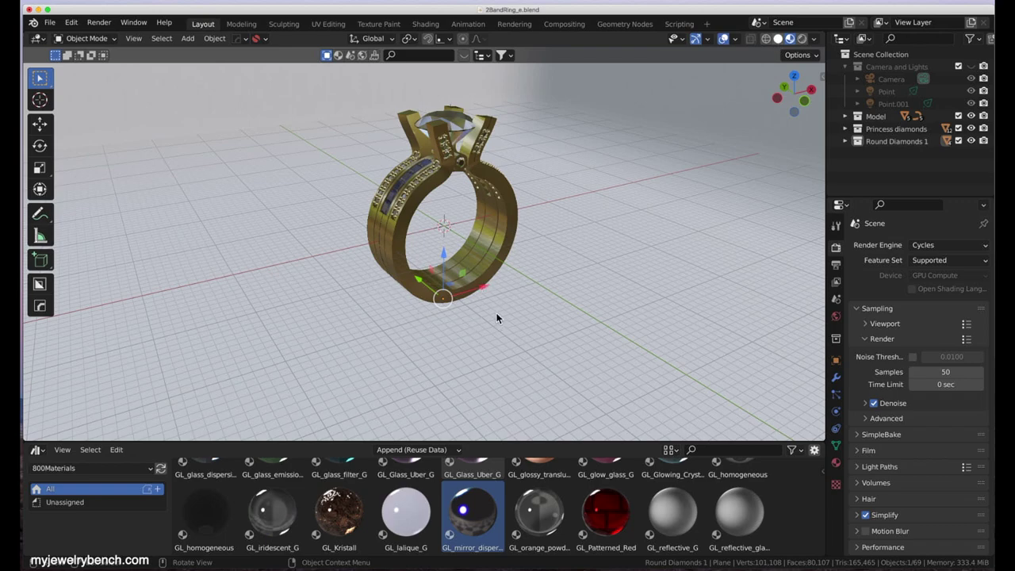
# - Raise the backdrop about 1.27 mm along Z toward the ring's base and check the placement through the scene camera
pyautogui.moveTo(383, 243); pyautogui.dragTo(413, 229, button='middle')
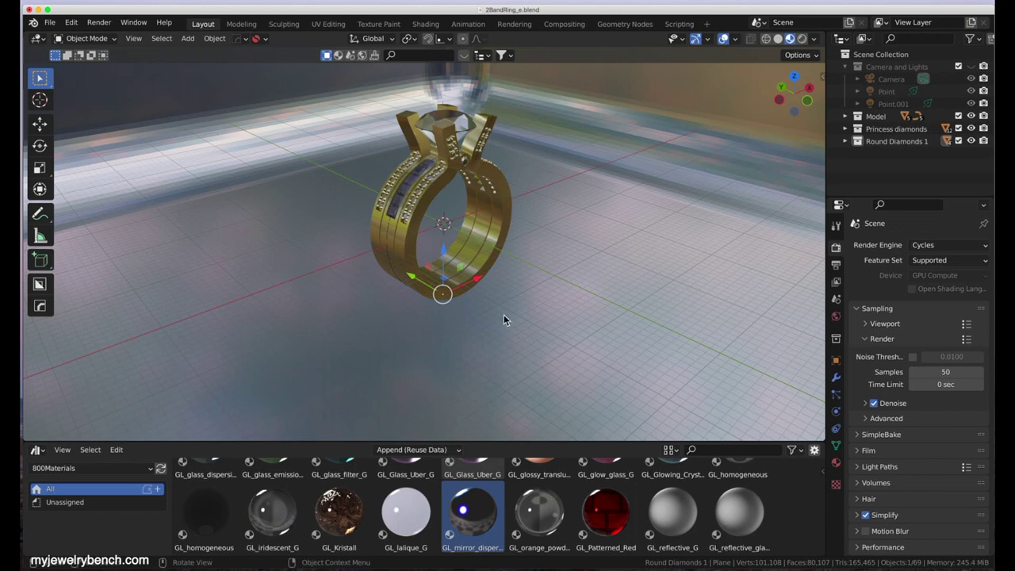
pyautogui.moveTo(447, 250); pyautogui.dragTo(450, 244)
pyautogui.moveTo(471, 322); pyautogui.dragTo(483, 221, button='middle')
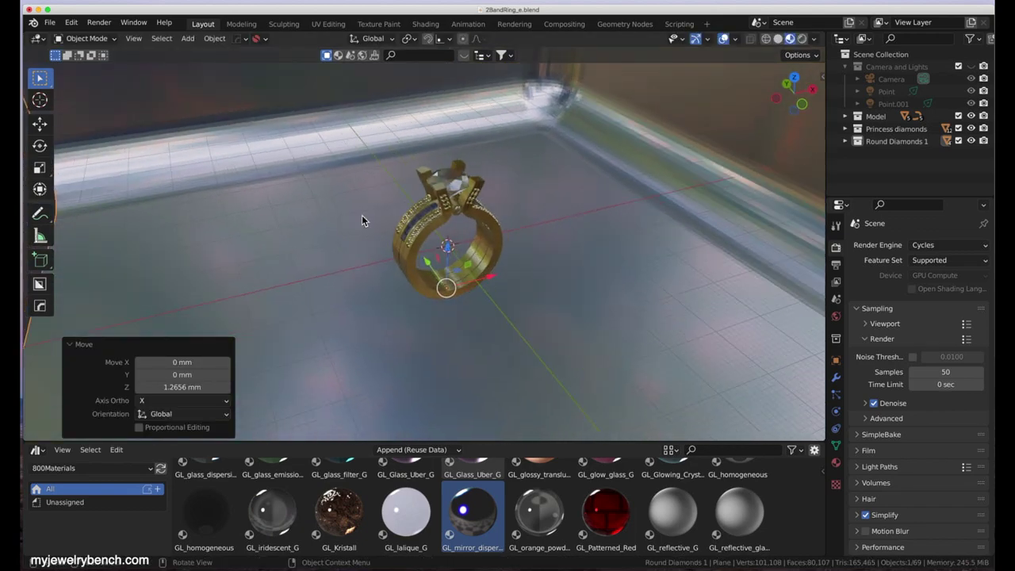
pyautogui.press('KP_0')
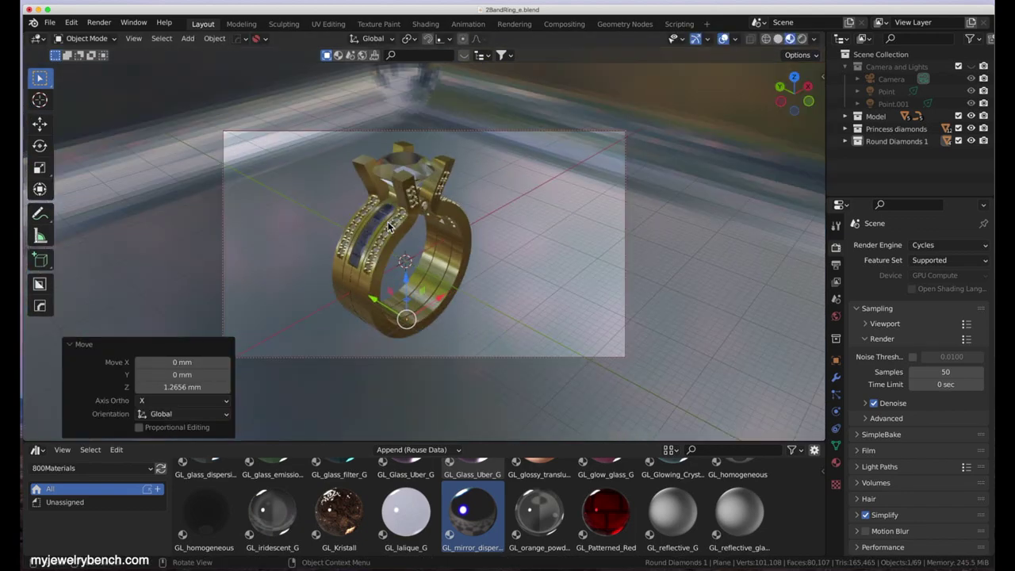
# - Reframe the ring inside the scene camera's border, render the image and close the render result window
pyautogui.moveTo(422, 220); pyautogui.dragTo(421, 224, button='middle')
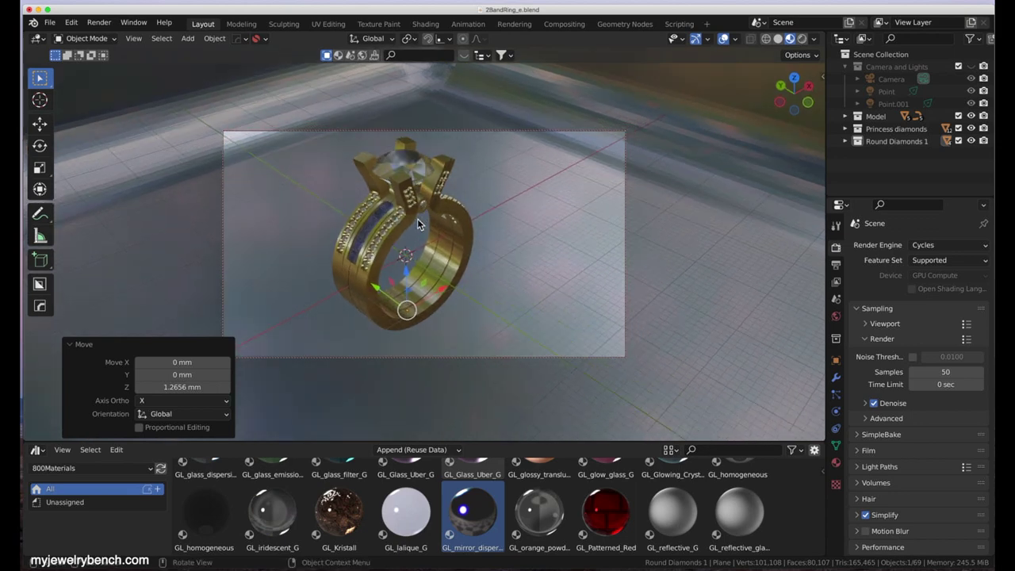
pyautogui.moveTo(380, 185); pyautogui.dragTo(396, 194, button='middle')
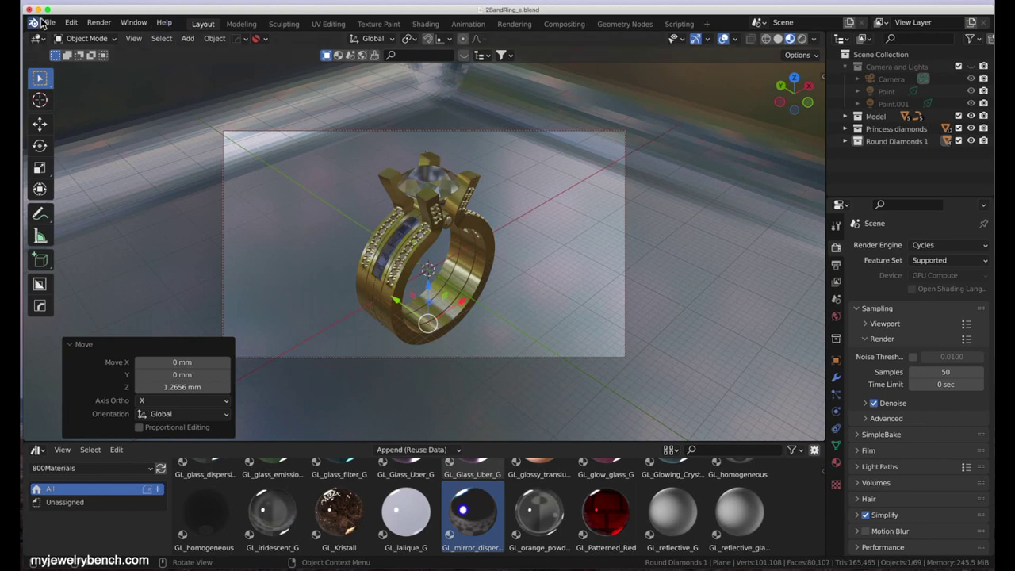
pyautogui.click(95, 22)
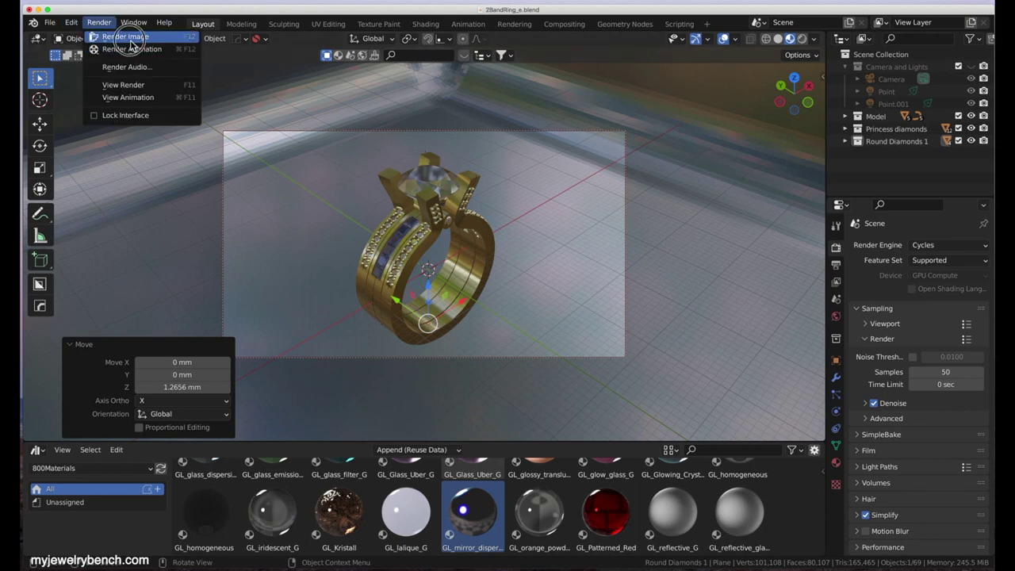
pyautogui.click(129, 39)
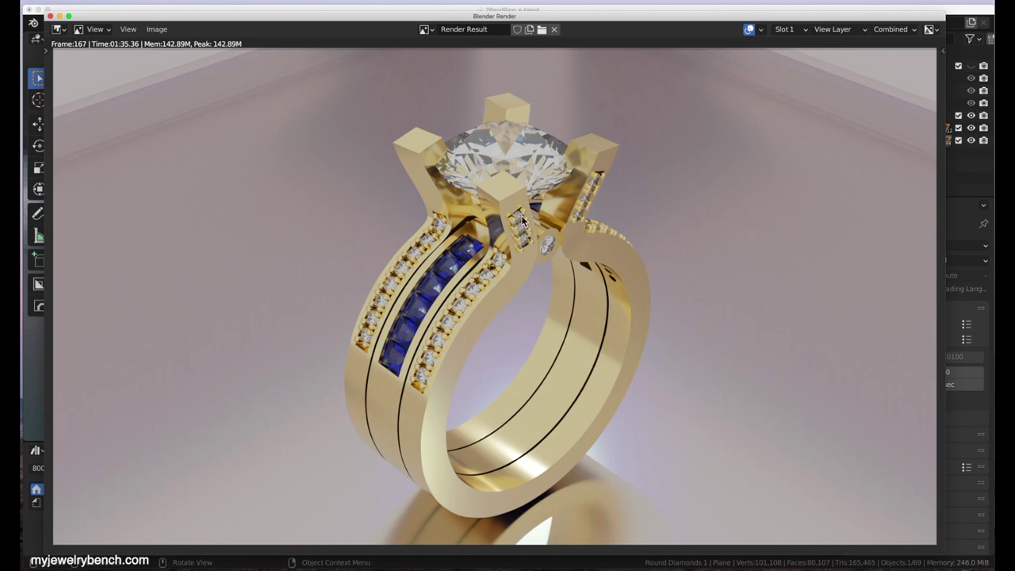
pyautogui.click(50, 16)
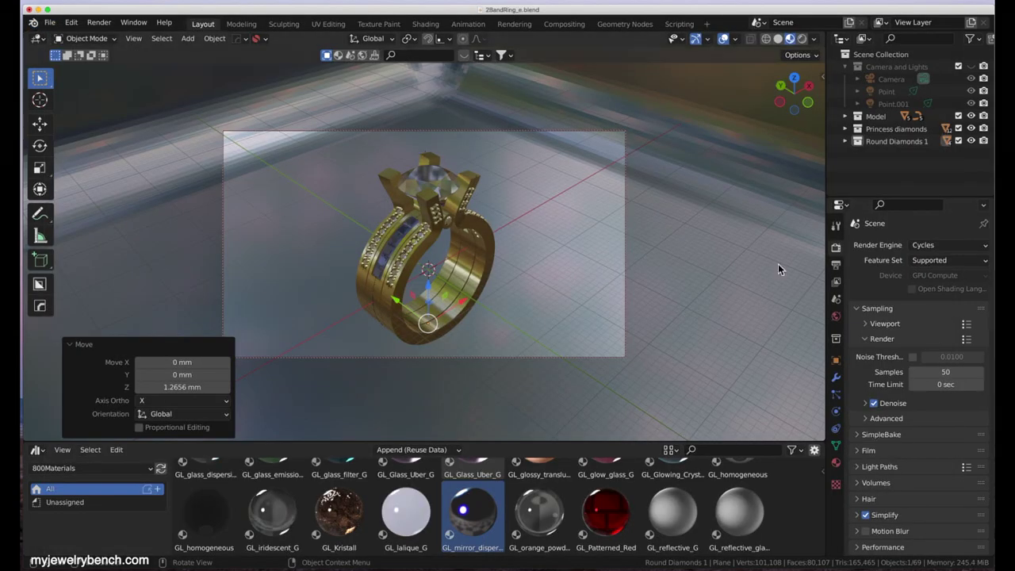
# - Set the world background color to an environment texture using lasolas-1024x376.jpg from the hdr images folder, and render the image
pyautogui.click(836, 316)
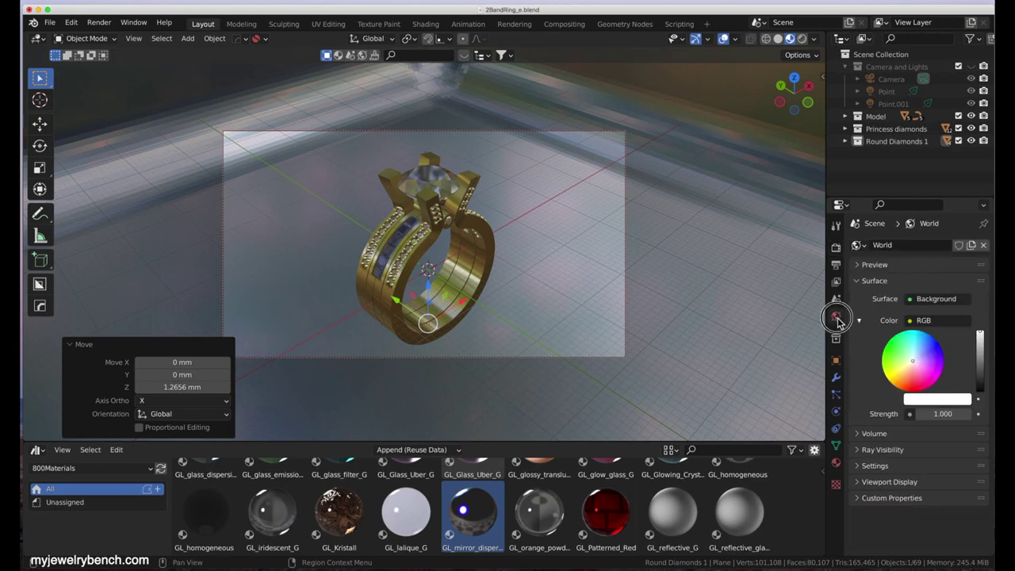
pyautogui.click(910, 321)
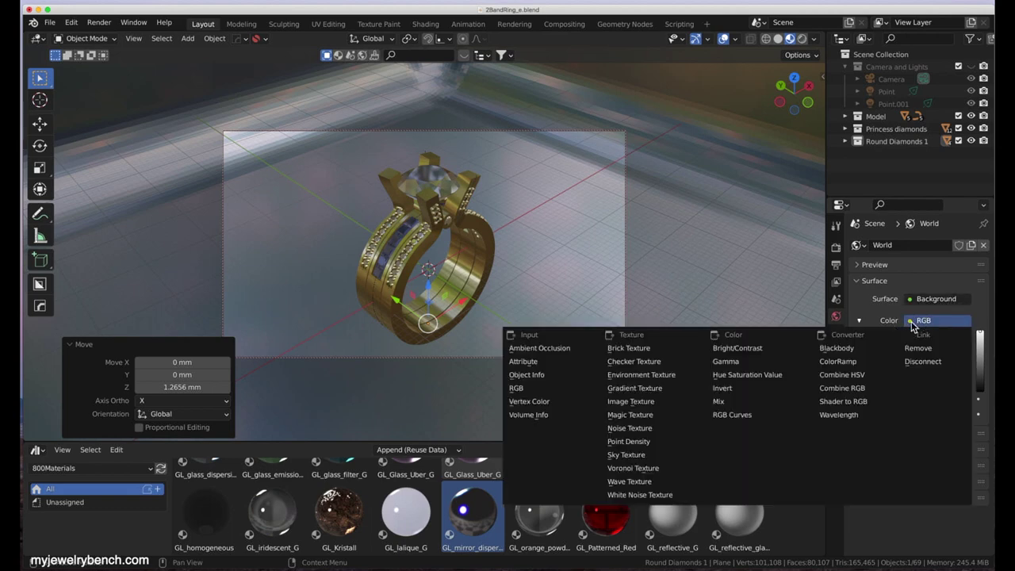
pyautogui.click(648, 377)
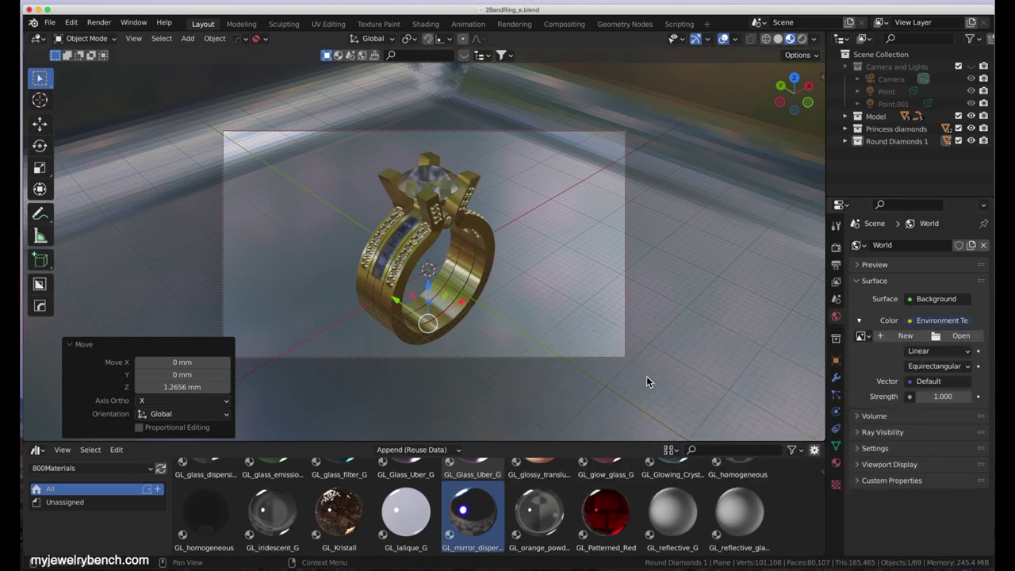
pyautogui.click(961, 336)
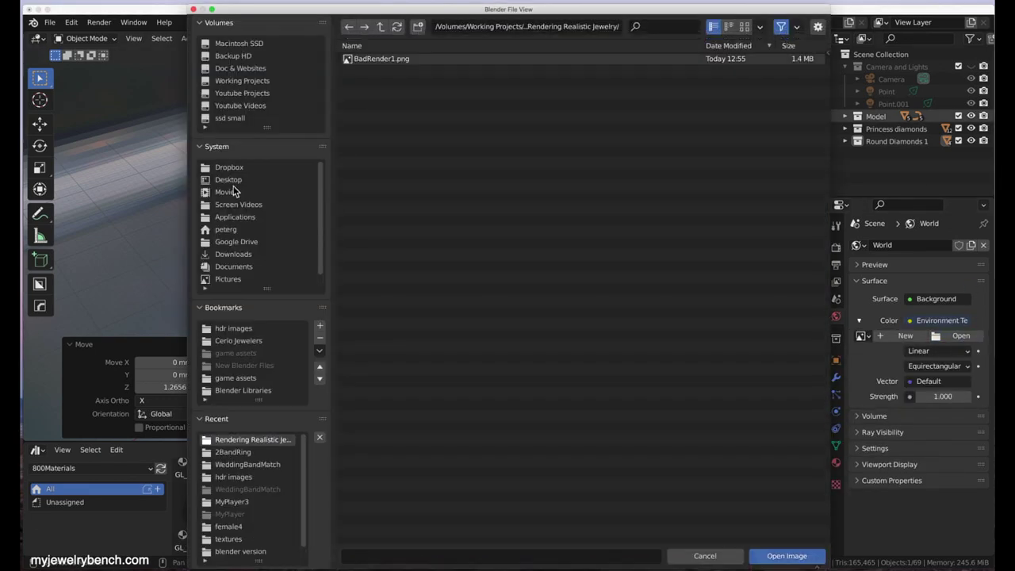
pyautogui.click(233, 329)
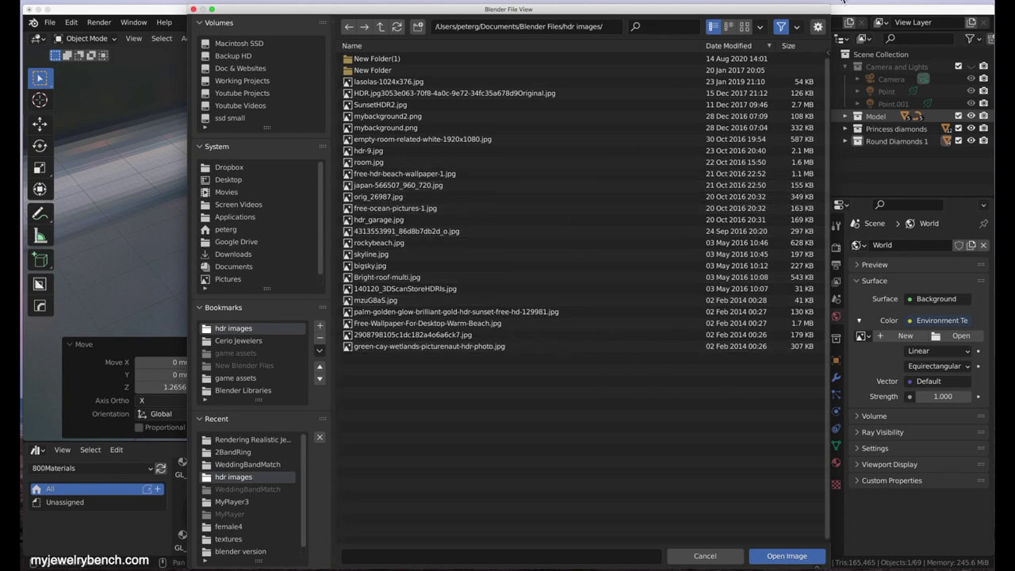
pyautogui.click(743, 27)
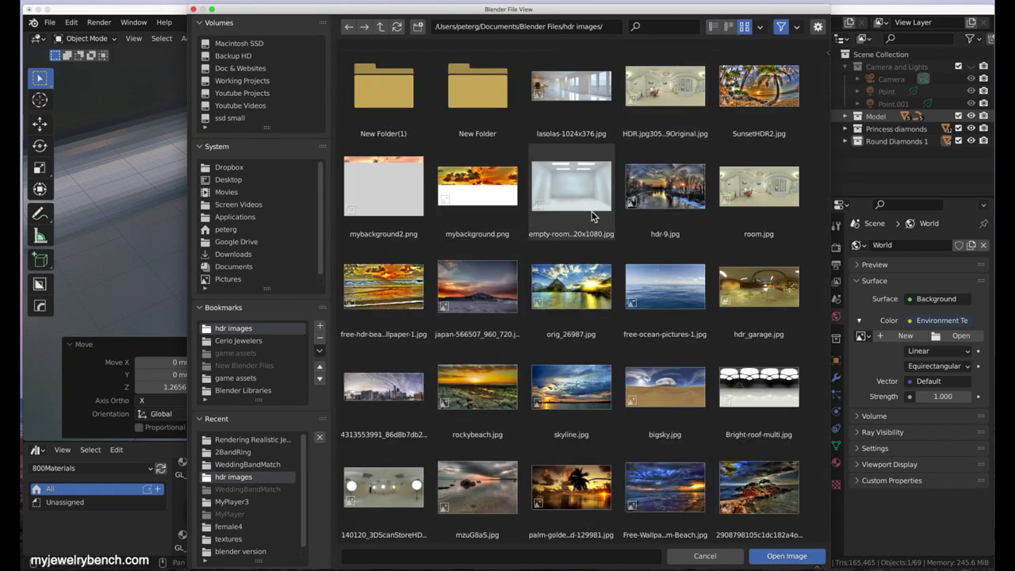
pyautogui.doubleClick(572, 97)
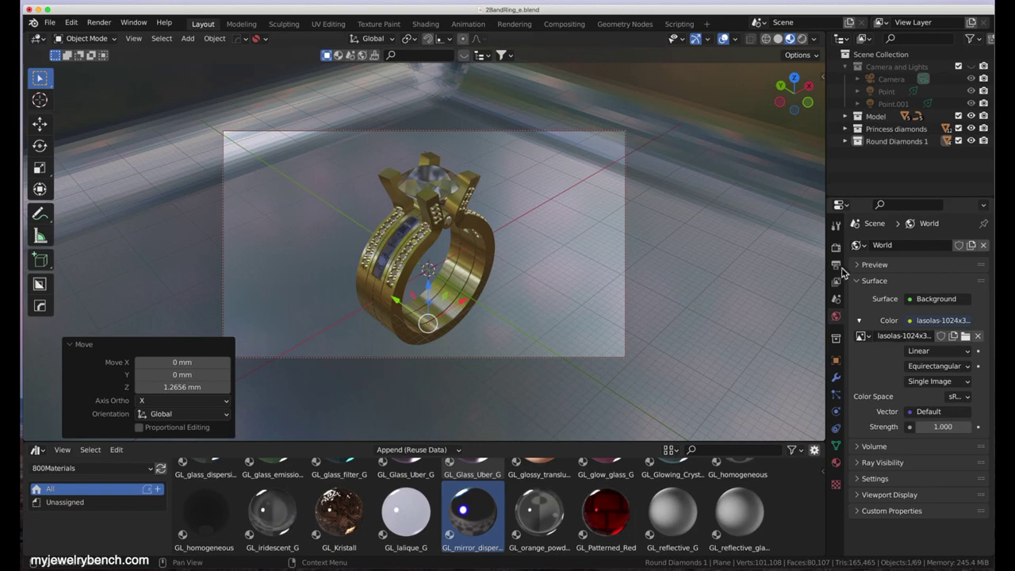
pyautogui.click(98, 22)
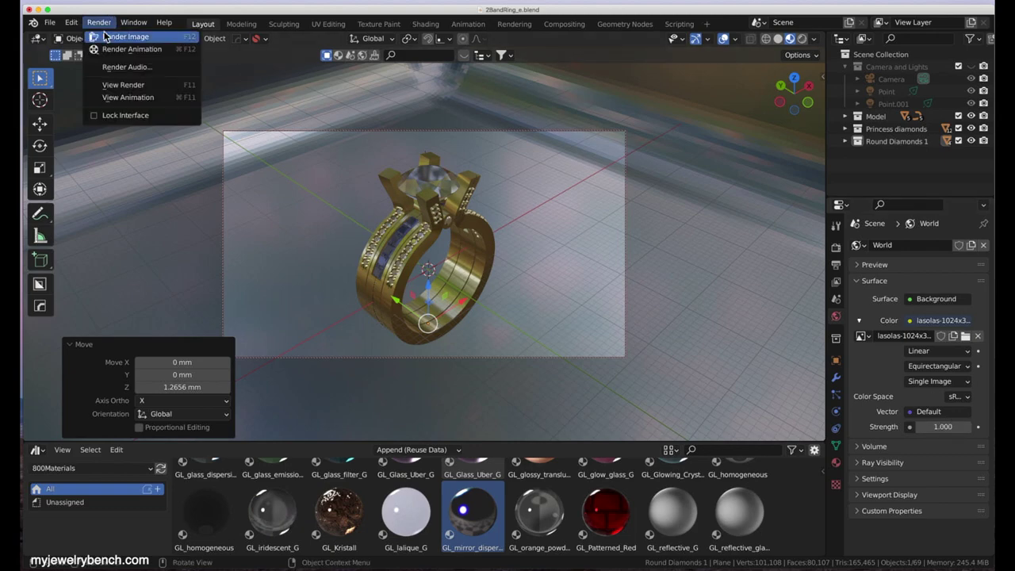
pyautogui.click(107, 35)
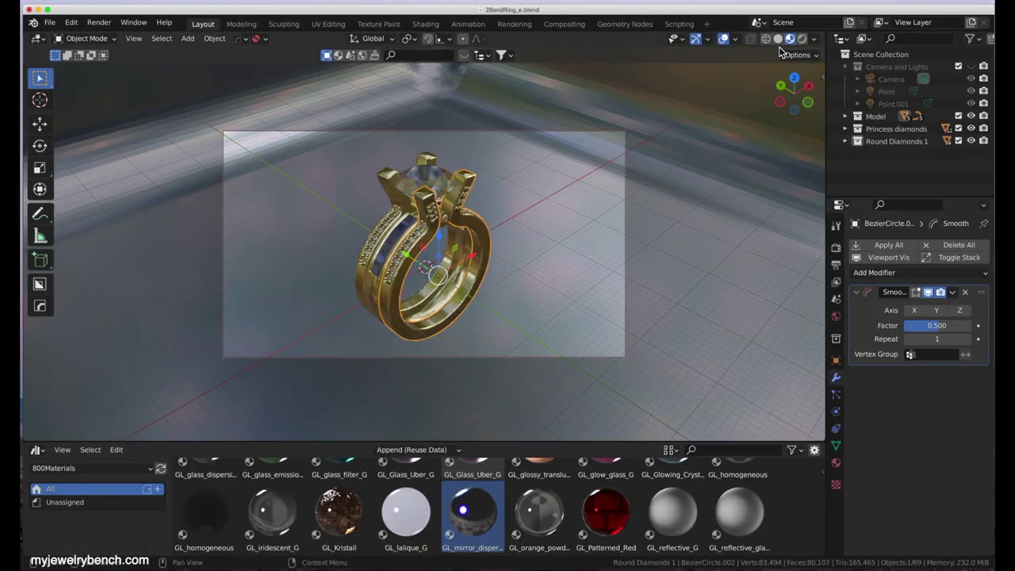
# - In solid shading, add a Remesh modifier to the front outer band and place it above its Smooth modifier
pyautogui.click(778, 39)
pyautogui.click(480, 230)
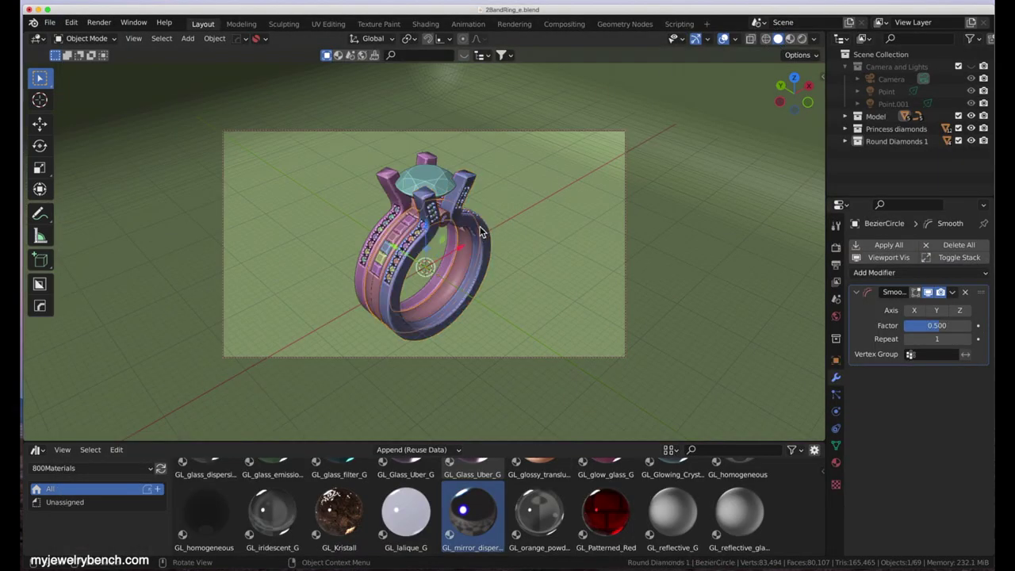
pyautogui.click(477, 292)
pyautogui.press('KP_Decimal')
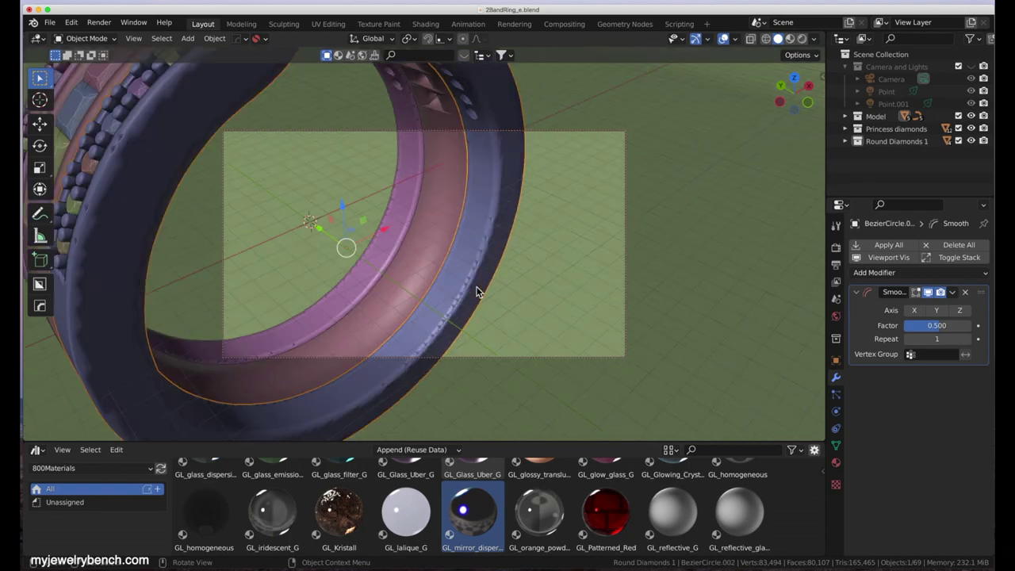
pyautogui.scroll(-4, 476, 291)
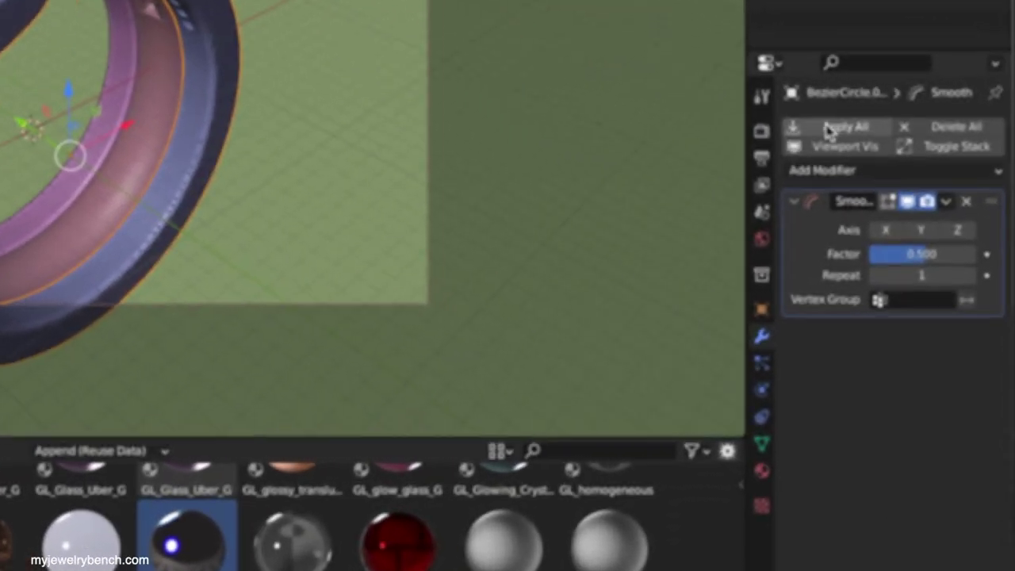
pyautogui.click(839, 170)
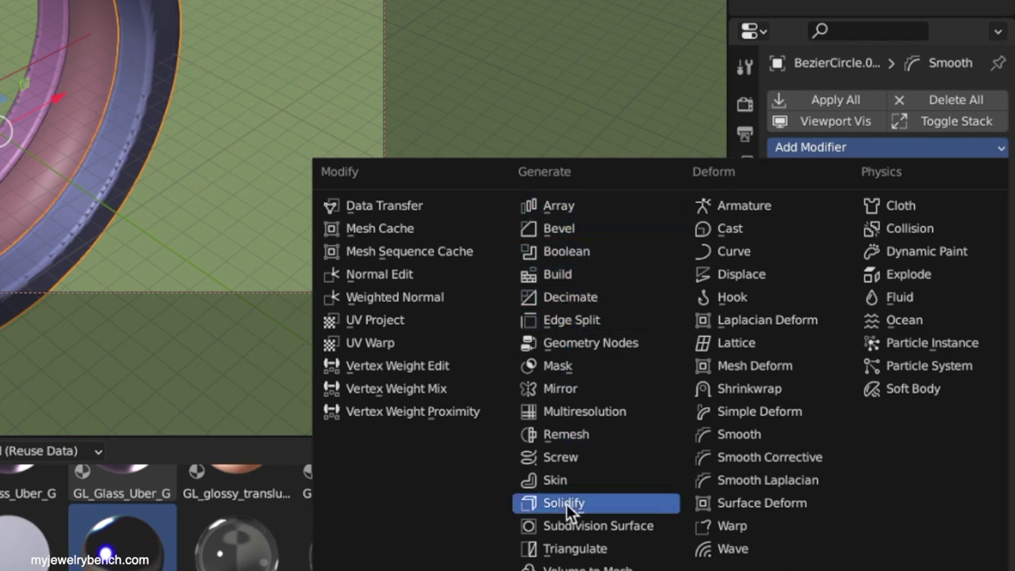
pyautogui.click(587, 439)
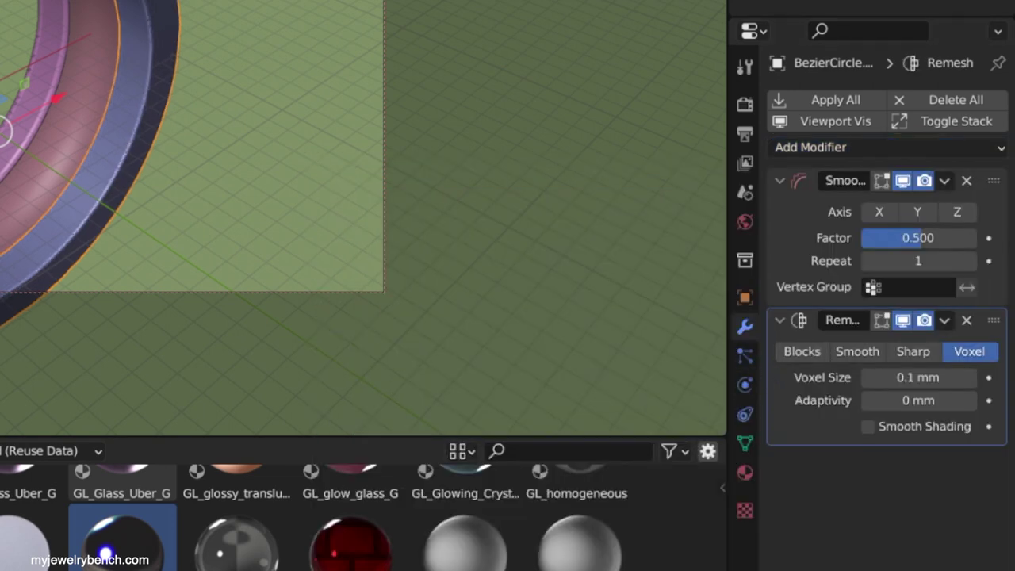
pyautogui.moveTo(993, 321); pyautogui.dragTo(1003, 147)
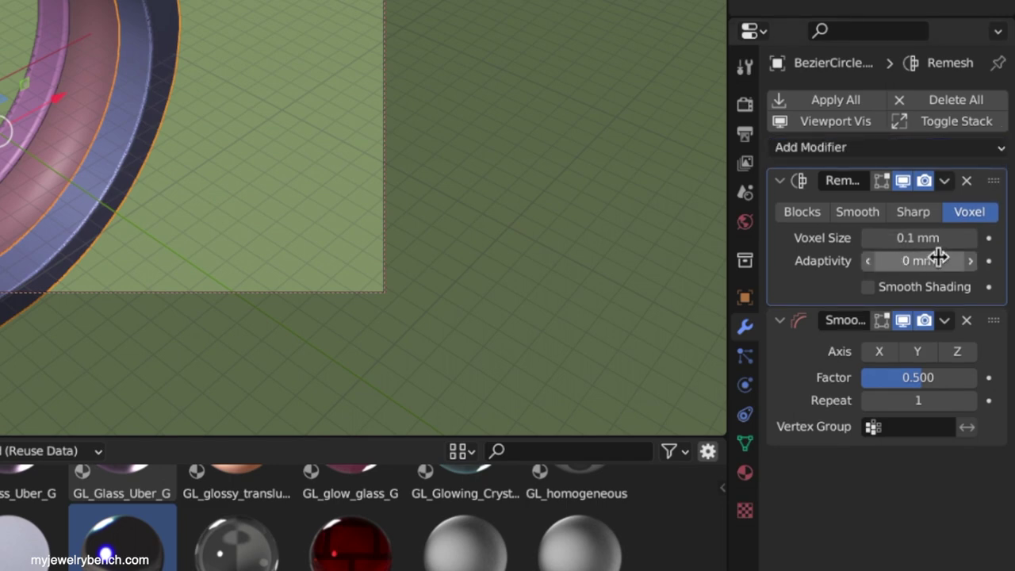
# - Switch the front band's Remesh modifier to Smooth mode with an octree depth of 9 and inspect the surface up close
pyautogui.click(871, 216)
pyautogui.doubleClick(949, 242)
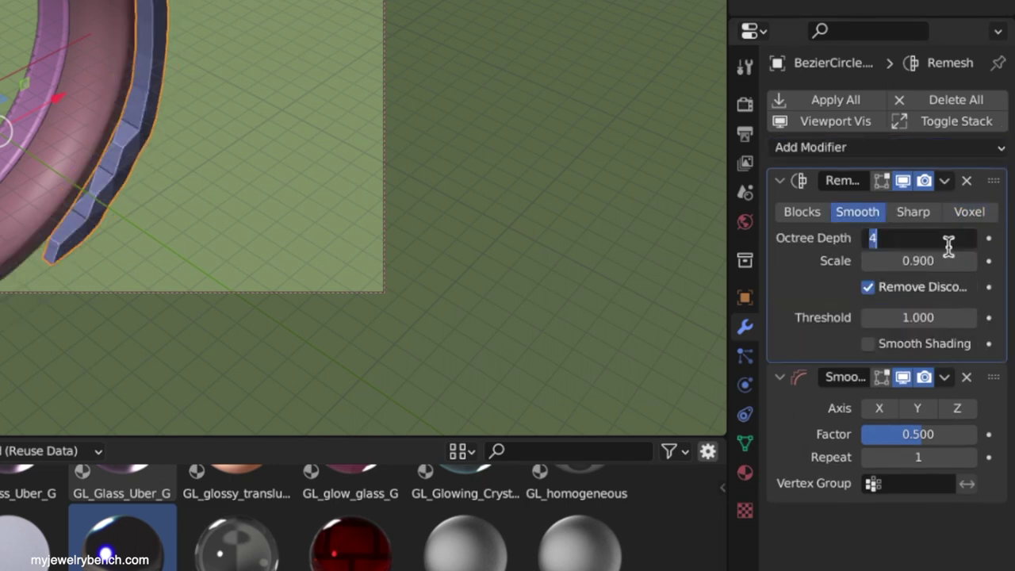
pyautogui.write('9')
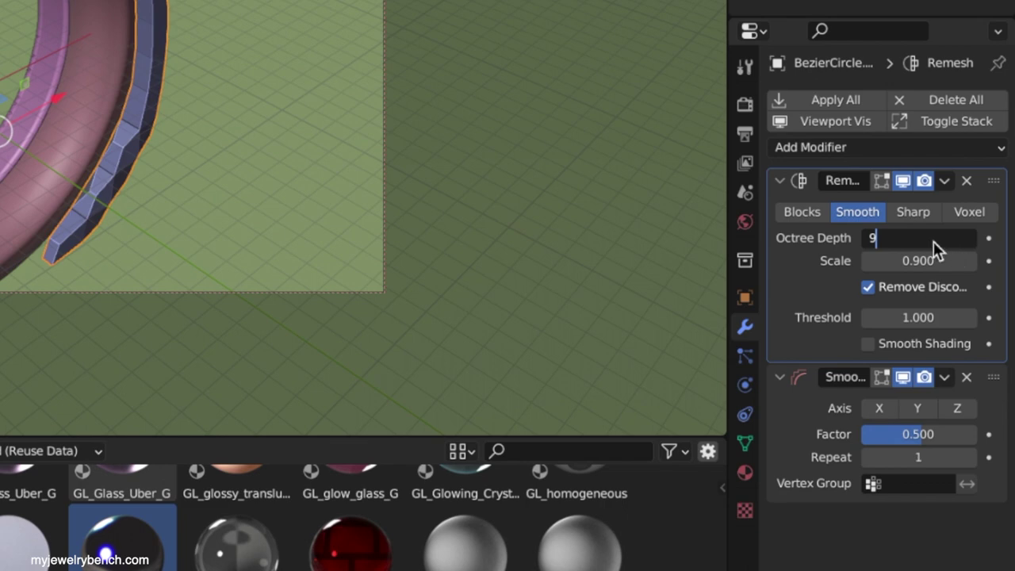
pyautogui.press('Return')
pyautogui.scroll(3, 238, 198)
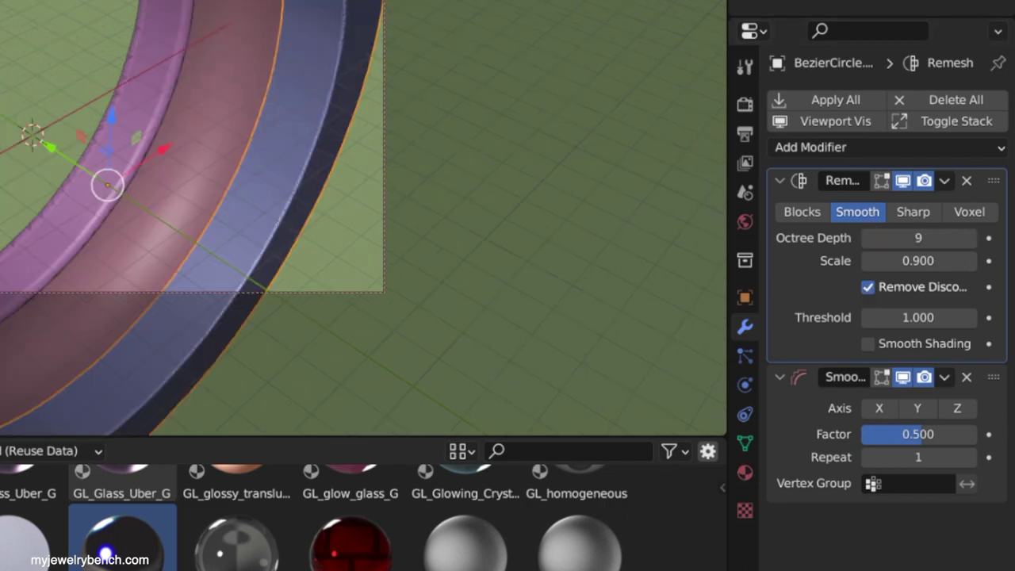
pyautogui.scroll(2, 107, 185)
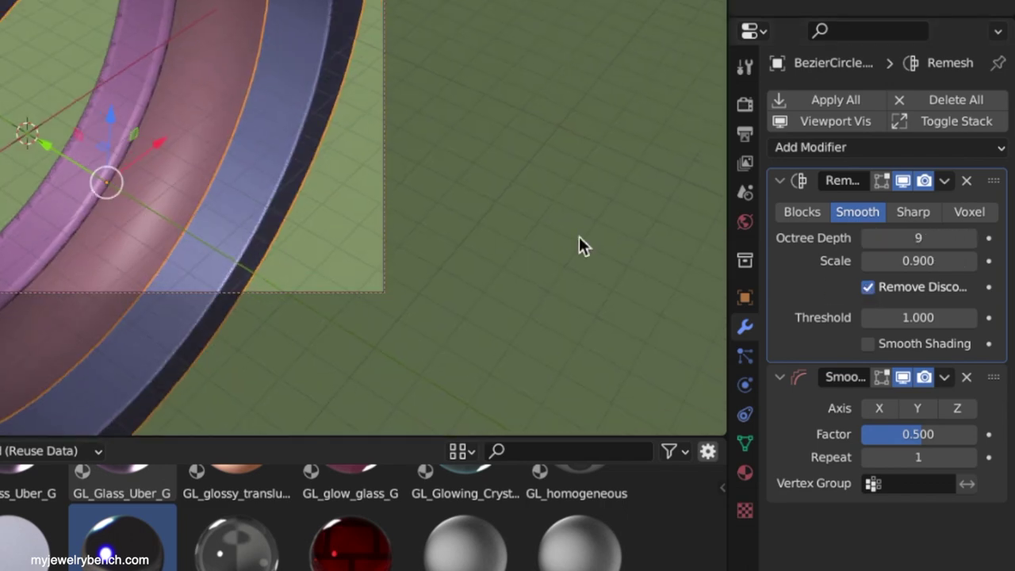
# - Set the front band's Remesh to octree depth 10 and scale 0.99 in Smooth mode after trying Sharp, using material preview shading
pyautogui.click(919, 238)
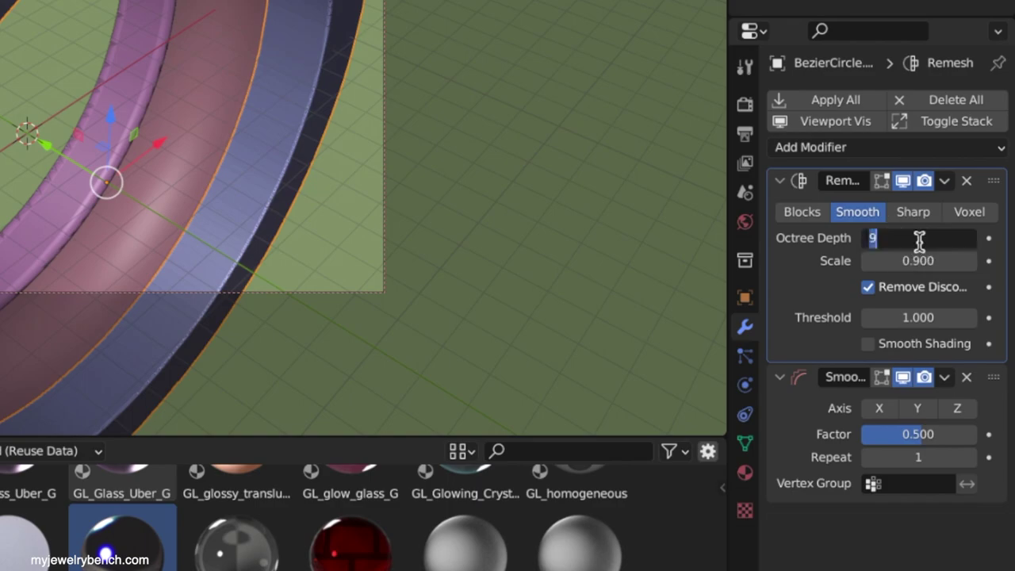
pyautogui.write('10')
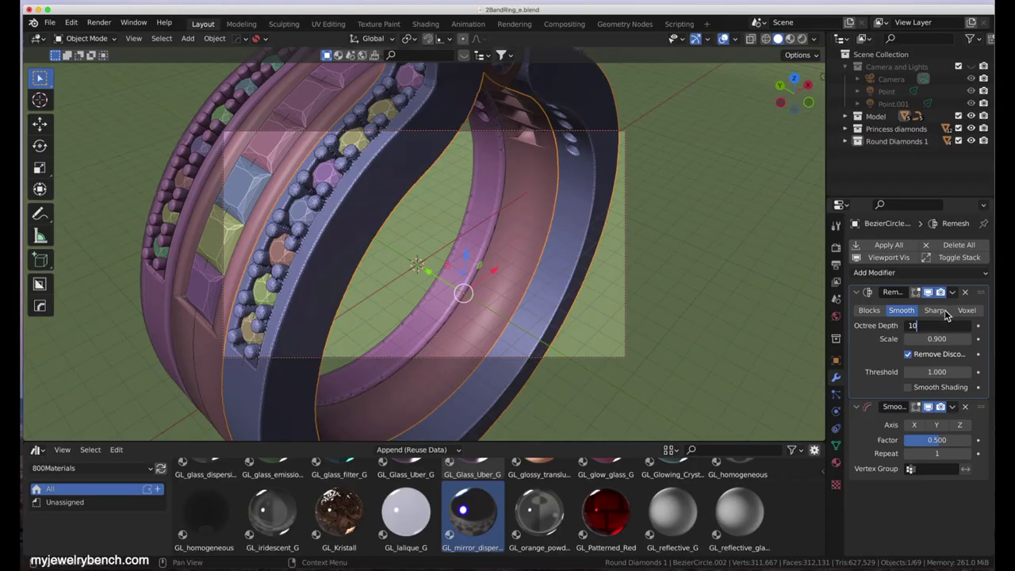
pyautogui.click(933, 310)
pyautogui.click(790, 38)
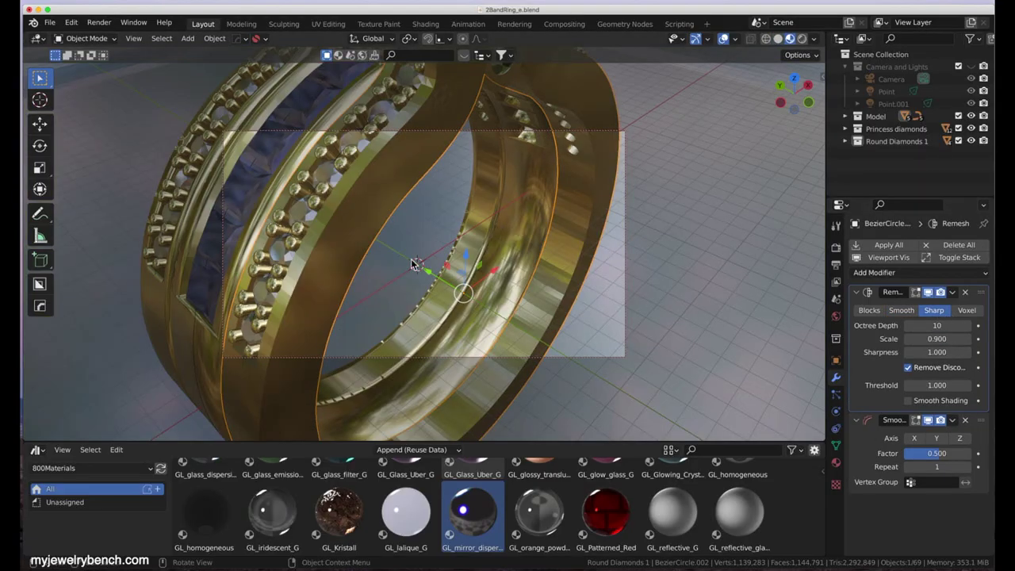
pyautogui.click(900, 310)
pyautogui.click(940, 340)
pyautogui.write('1')
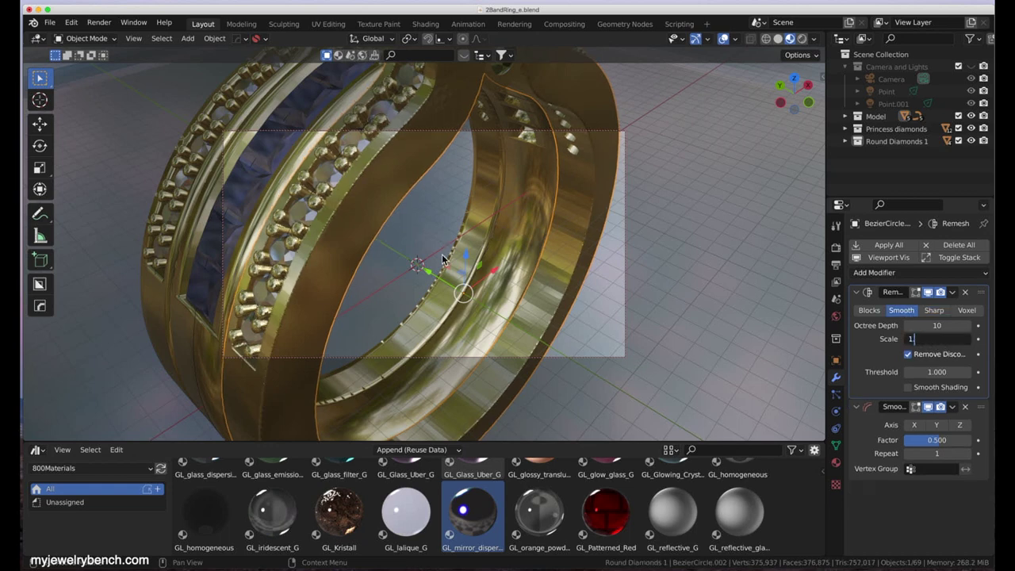
pyautogui.press('Return')
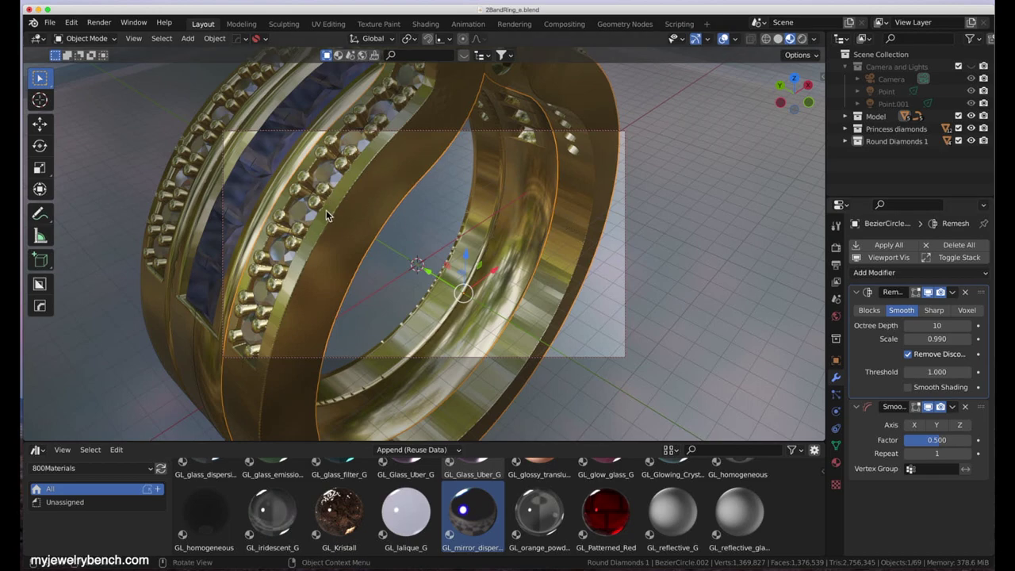
# - Add a Remesh modifier to the rear outer band and place it above its Smooth modifier
pyautogui.scroll(-5, 476, 254)
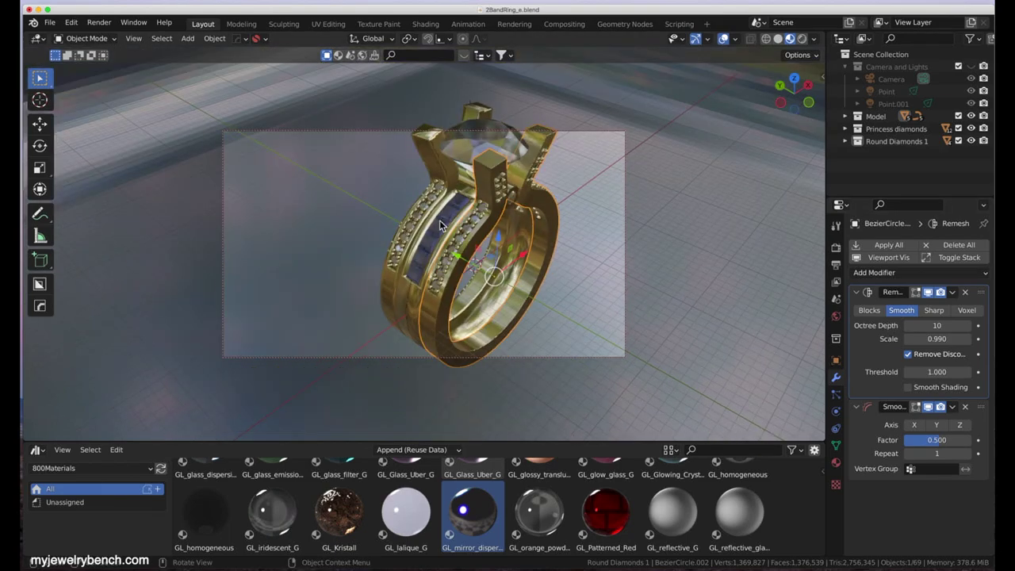
pyautogui.scroll(4, 388, 266)
pyautogui.click(385, 295)
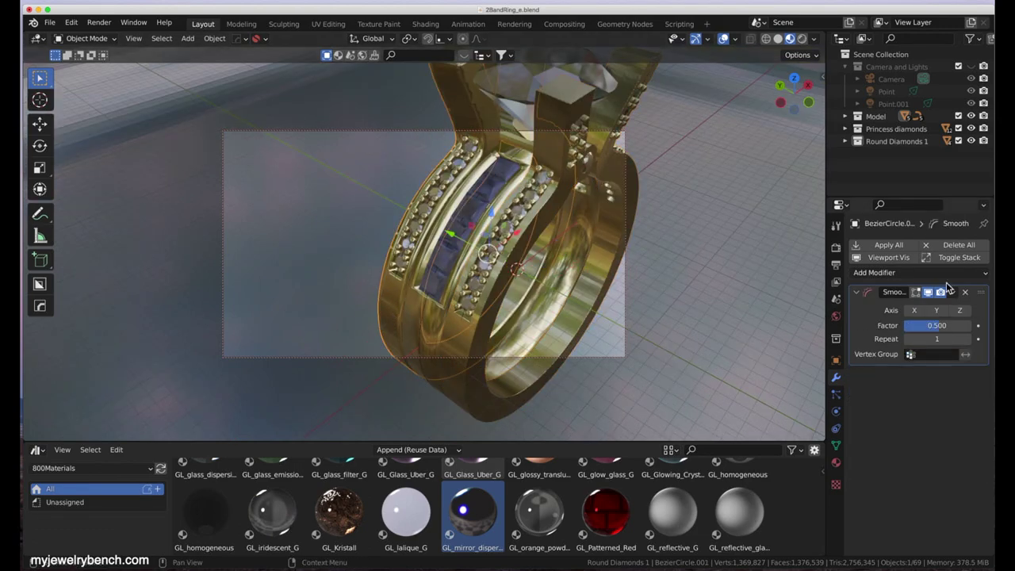
pyautogui.click(878, 273)
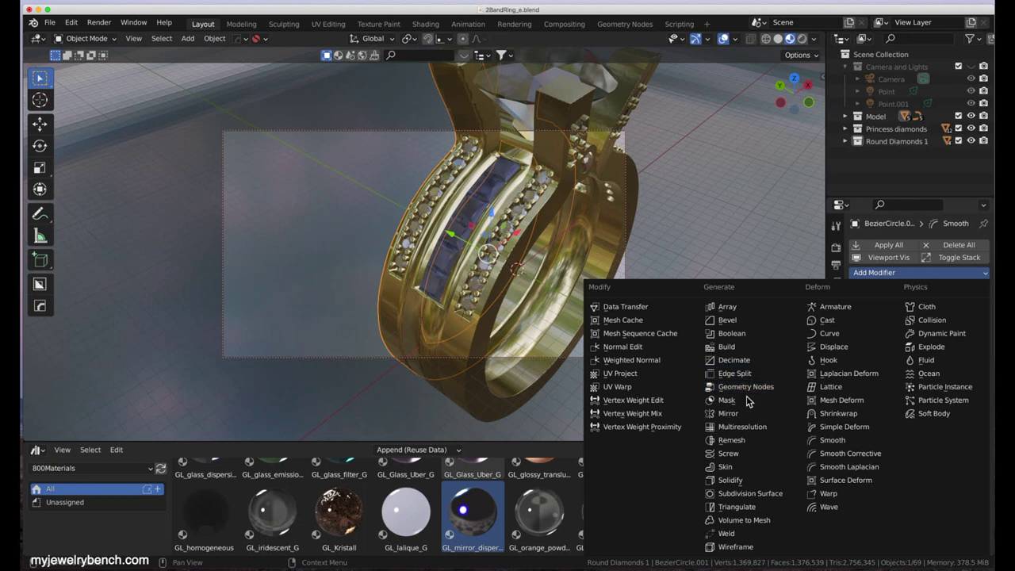
pyautogui.click(740, 442)
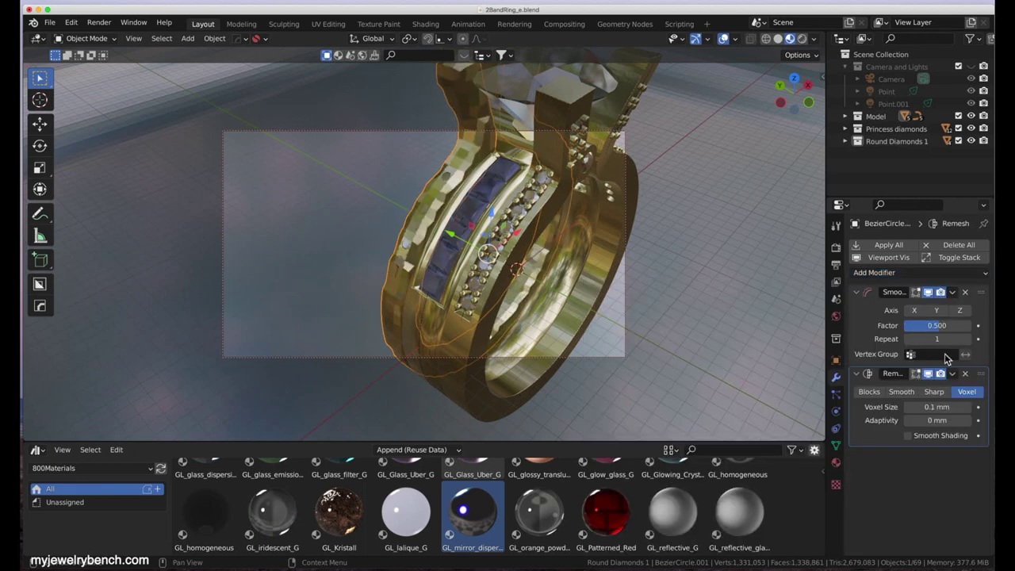
pyautogui.moveTo(980, 373); pyautogui.dragTo(980, 291)
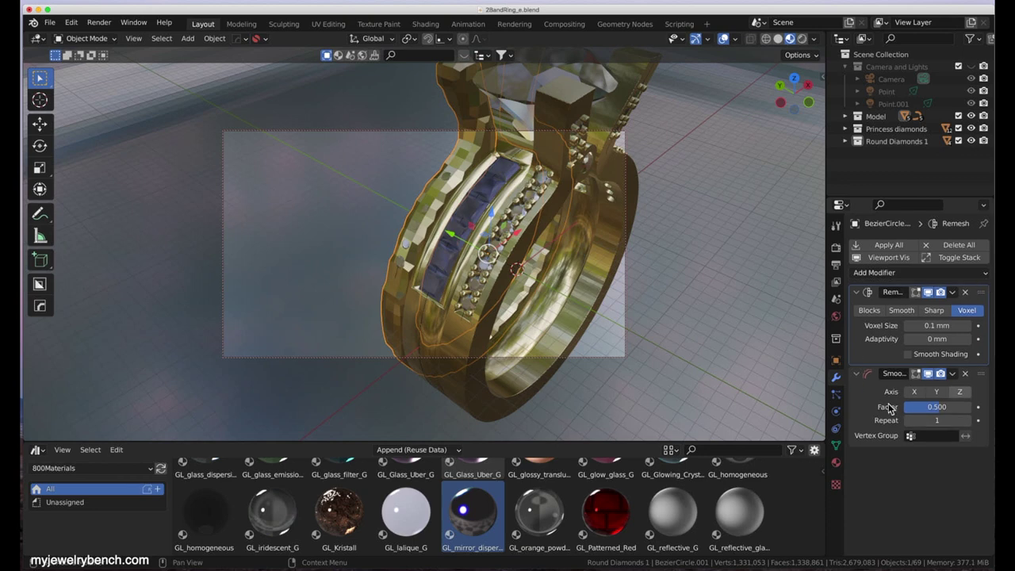
# - Set the rear band's Remesh modifier to Smooth mode with scale 0.99 and octree depth 9
pyautogui.click(897, 312)
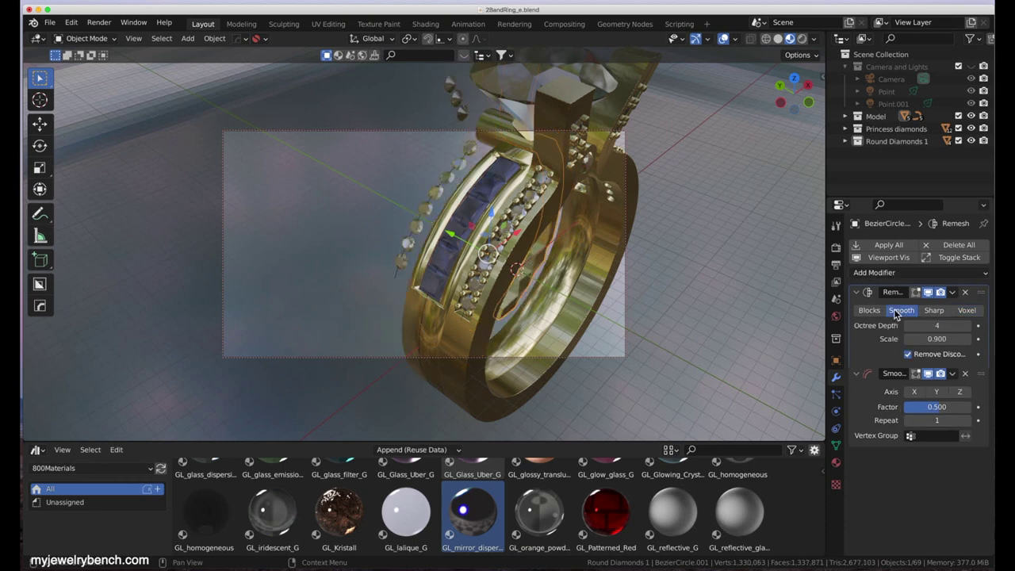
pyautogui.click(938, 339)
pyautogui.write('0.99')
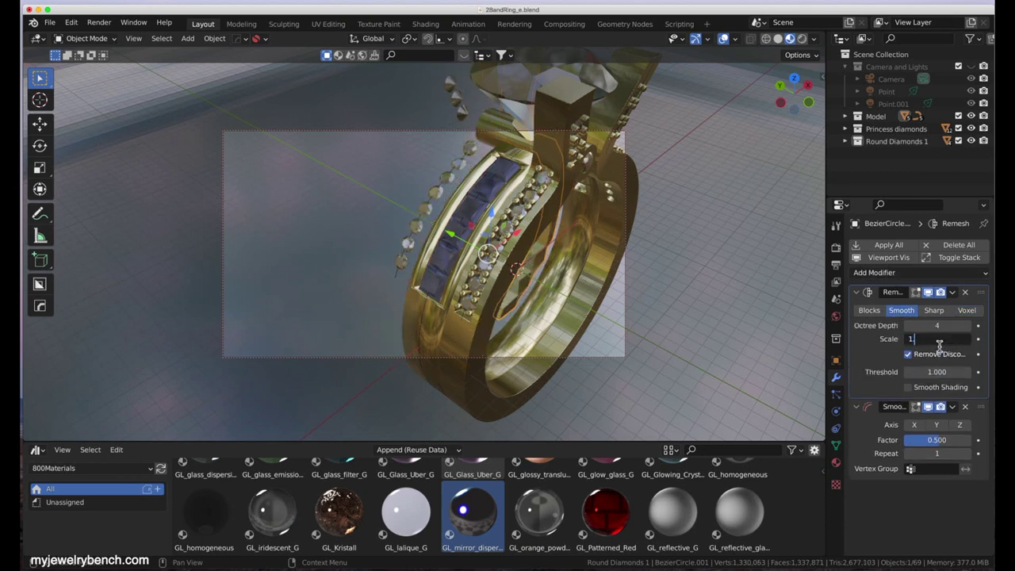
pyautogui.press('Return')
pyautogui.click(951, 326)
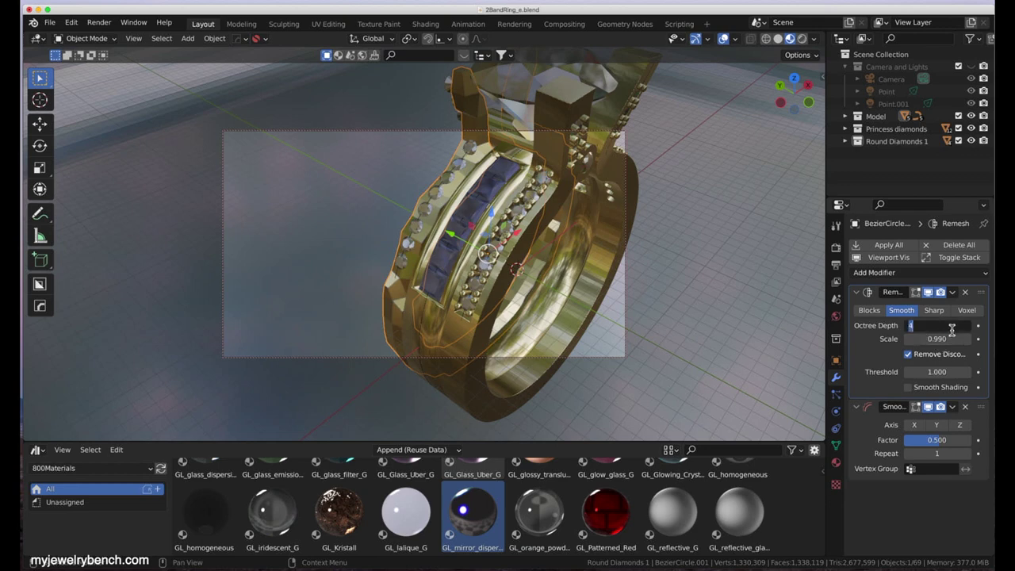
pyautogui.write('9')
pyautogui.press('Return')
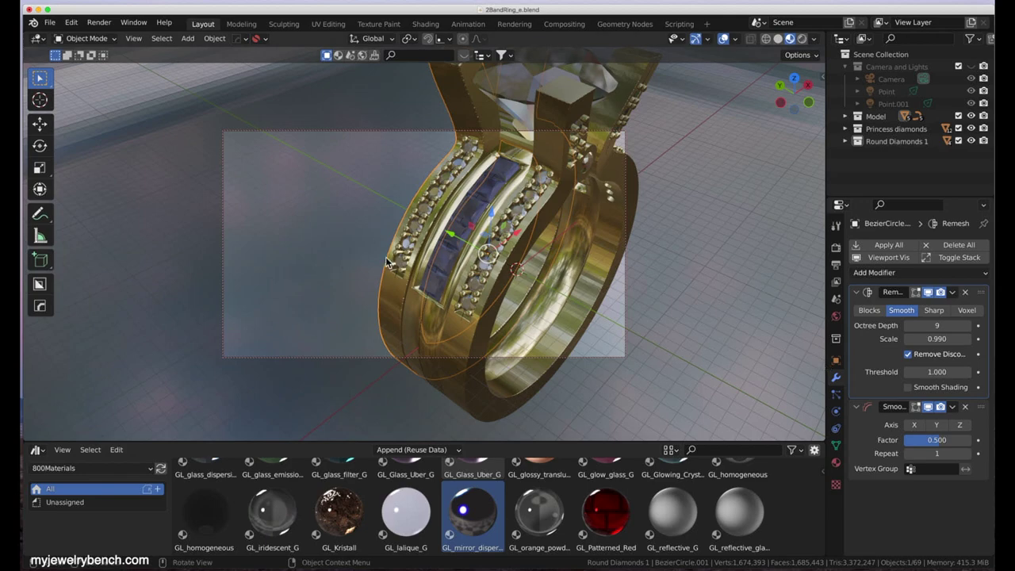
# - Reframe the whole ring from a higher angle in the camera view and render the image
pyautogui.scroll(-5, 284, 260)
pyautogui.moveTo(356, 268); pyautogui.dragTo(332, 275, button='middle')
pyautogui.moveTo(398, 270); pyautogui.dragTo(400, 269, button='middle')
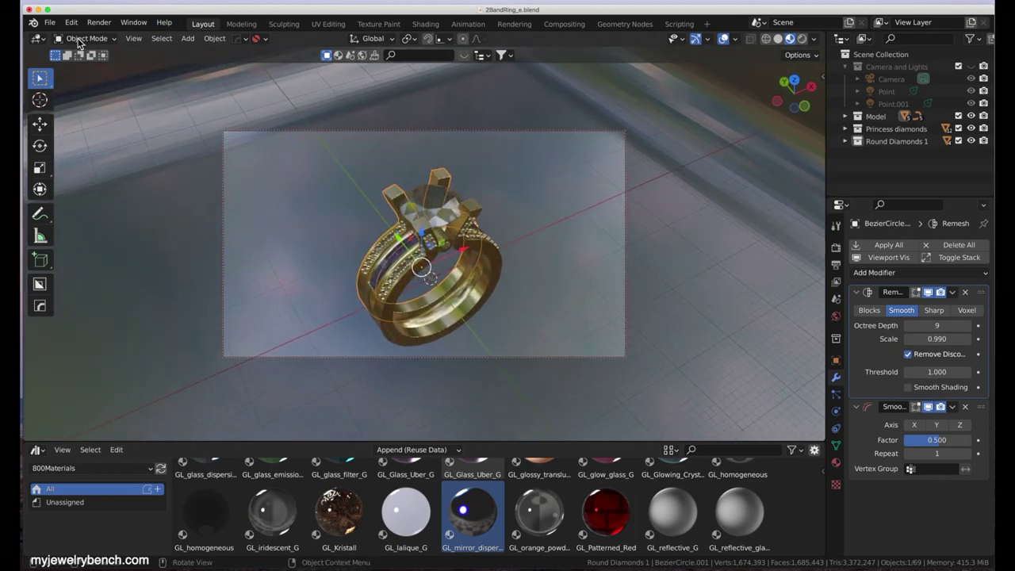
pyautogui.click(99, 23)
pyautogui.click(111, 37)
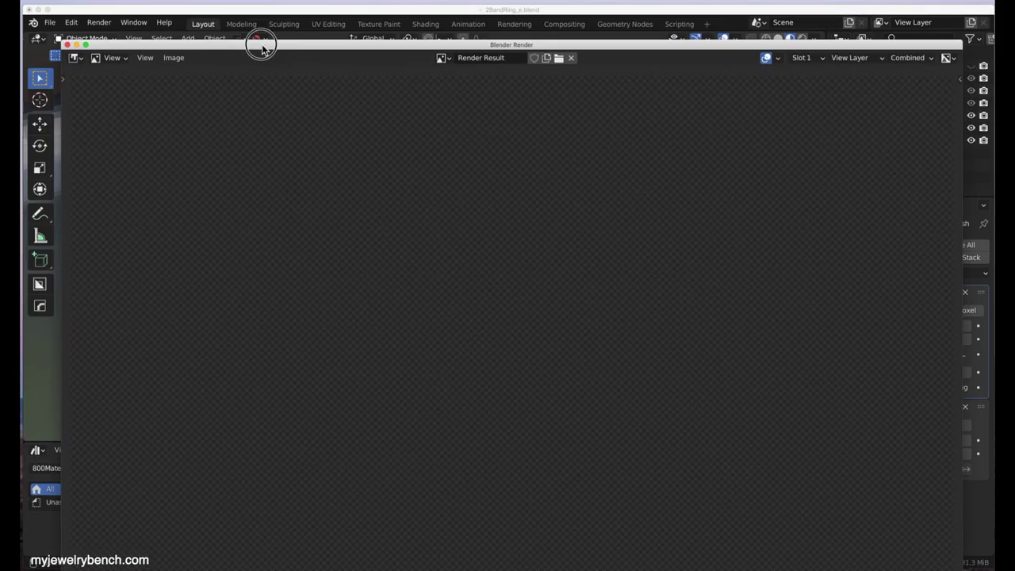